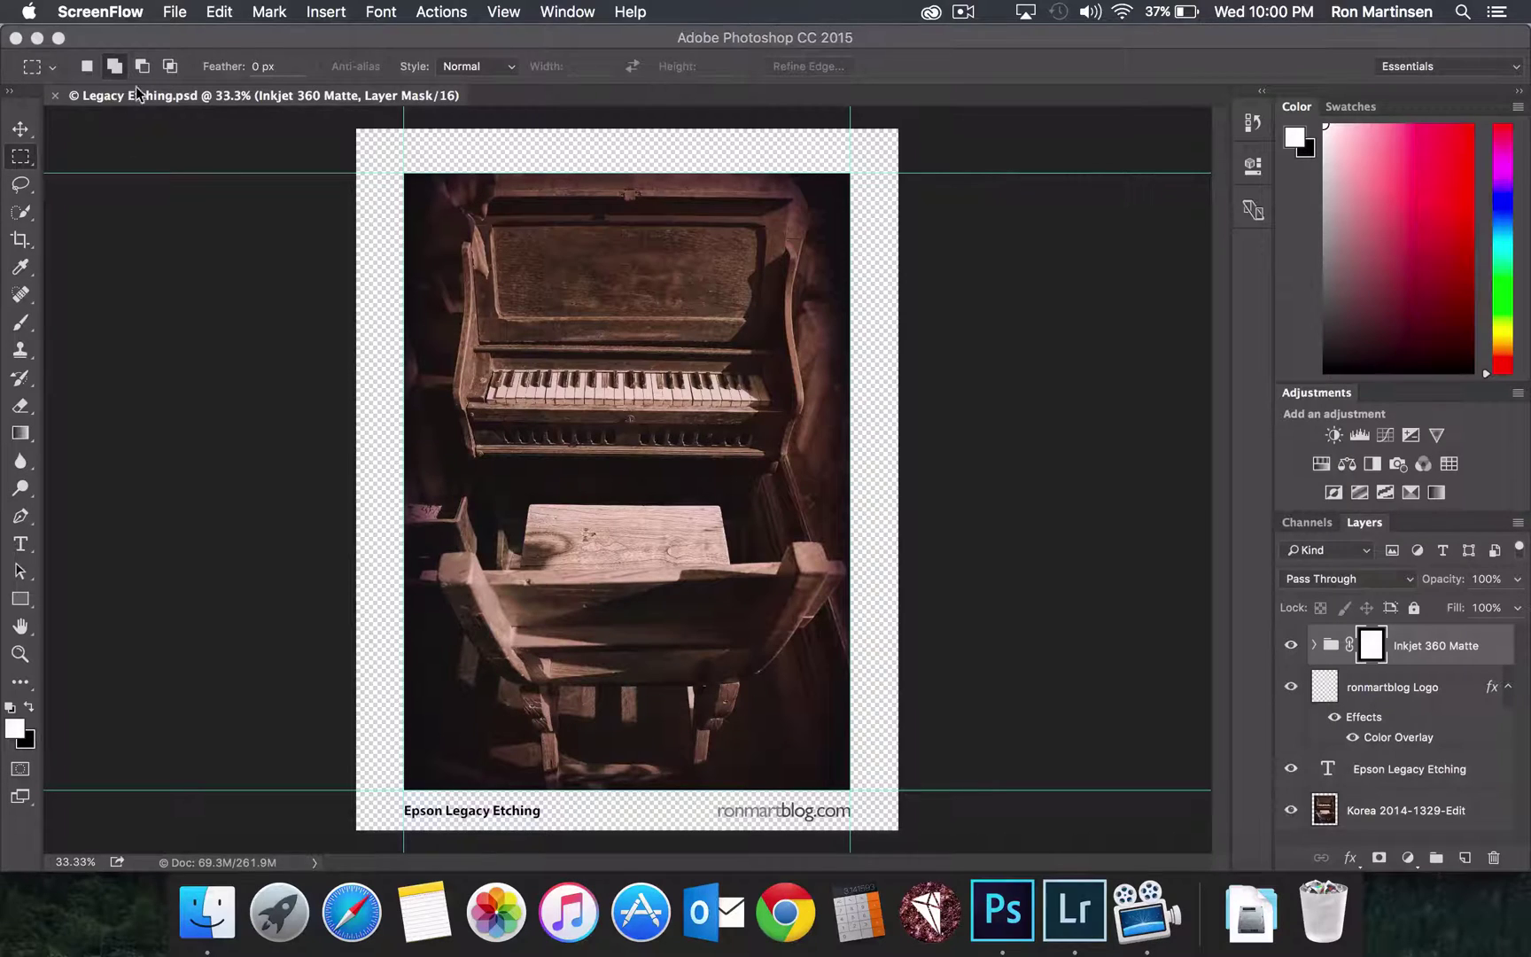
# Bring Photoshop forward and open its Print Settings from the File menu
pyautogui.click(175, 12)
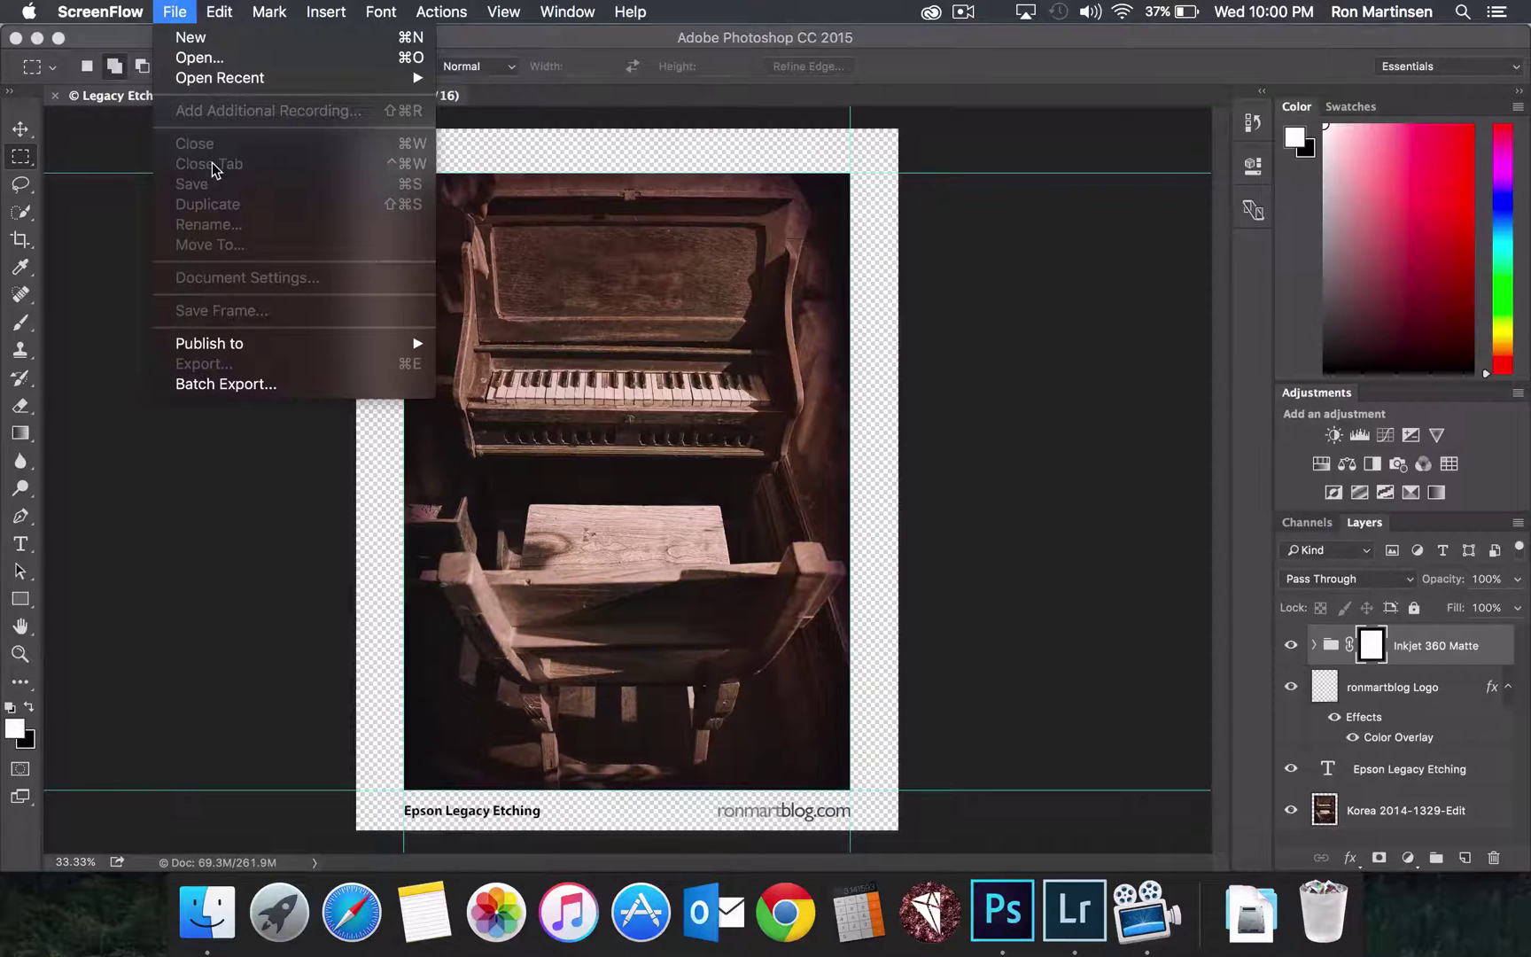
pyautogui.click(105, 245)
pyautogui.click(193, 11)
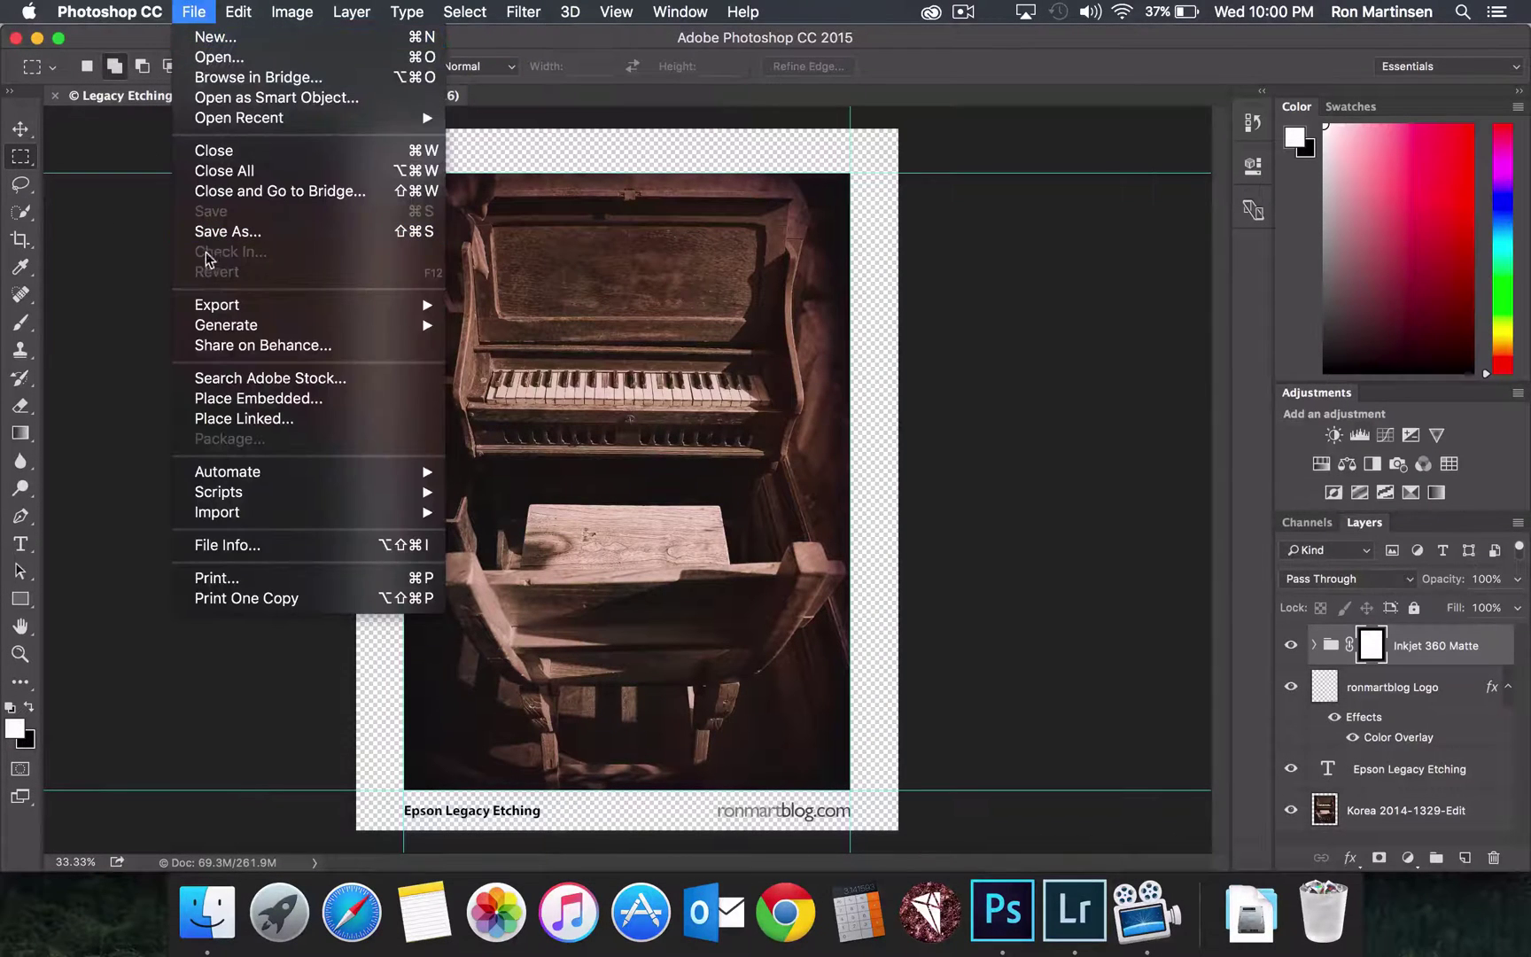
pyautogui.click(228, 578)
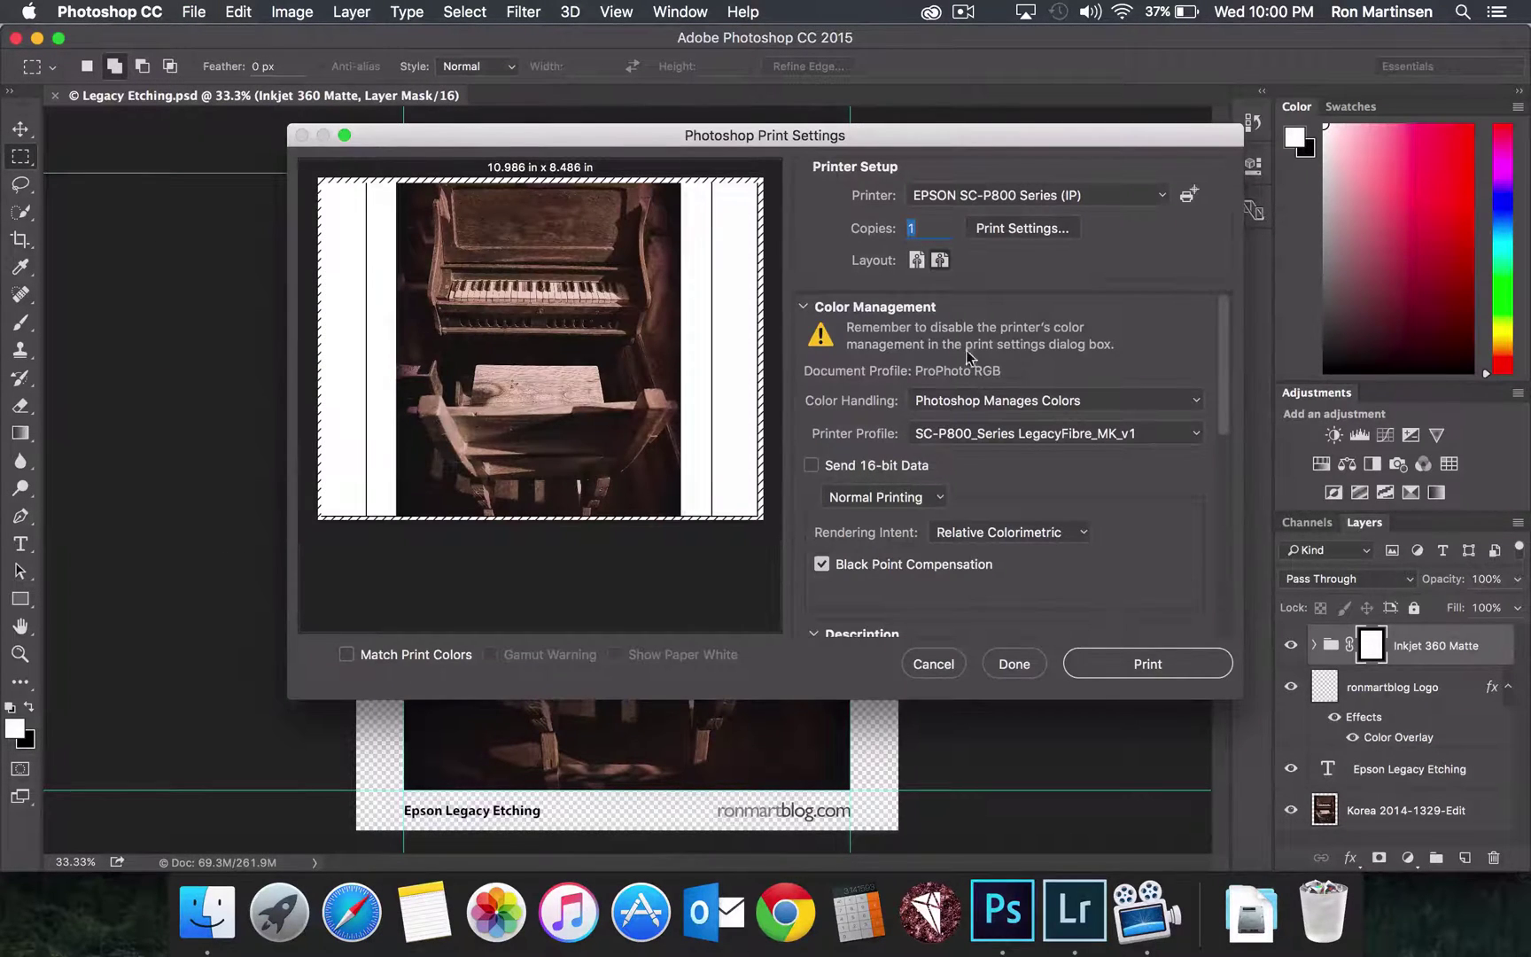
# Switch the layout to portrait and choose the SC-P800_Series LegacyEtching_MK_v1 printer profile
pyautogui.click(917, 260)
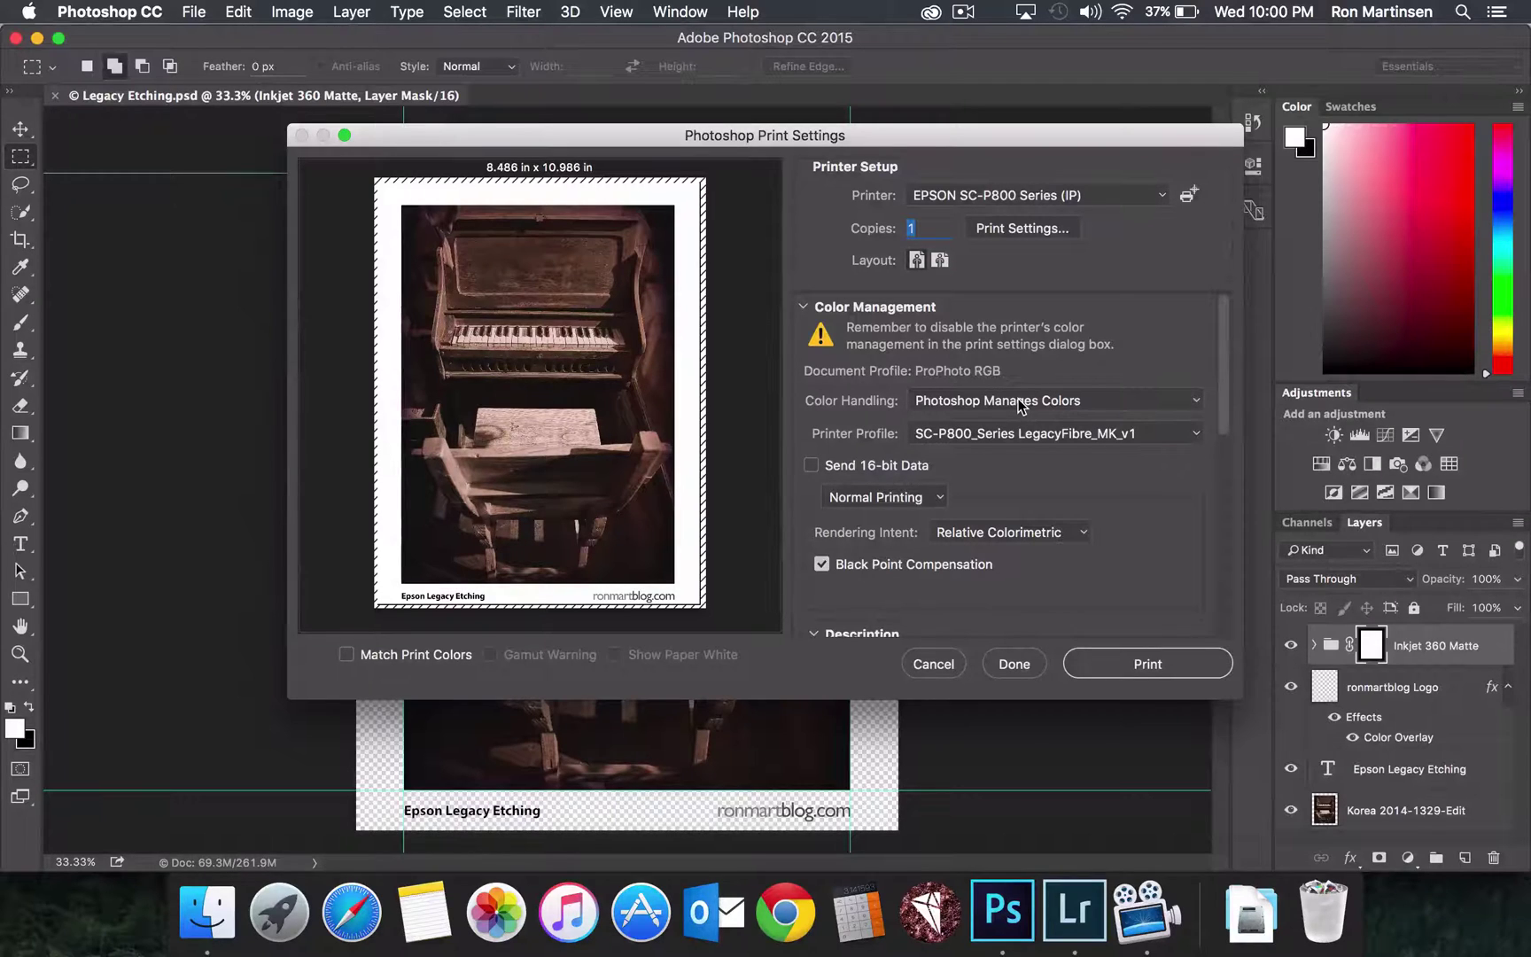
pyautogui.click(1065, 436)
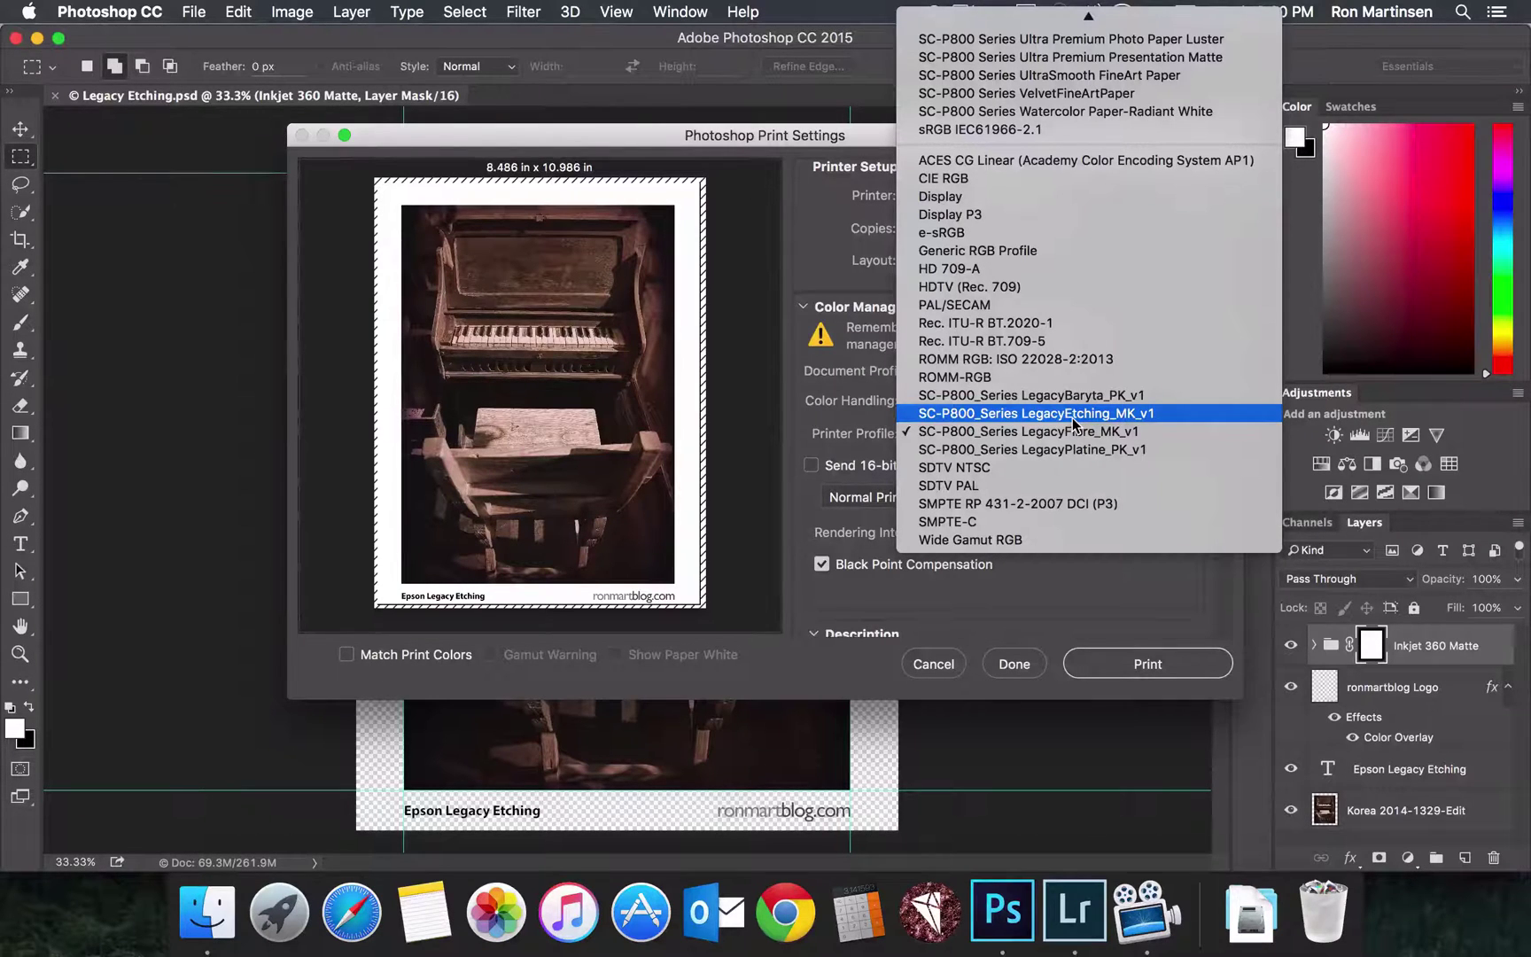
pyautogui.click(1073, 418)
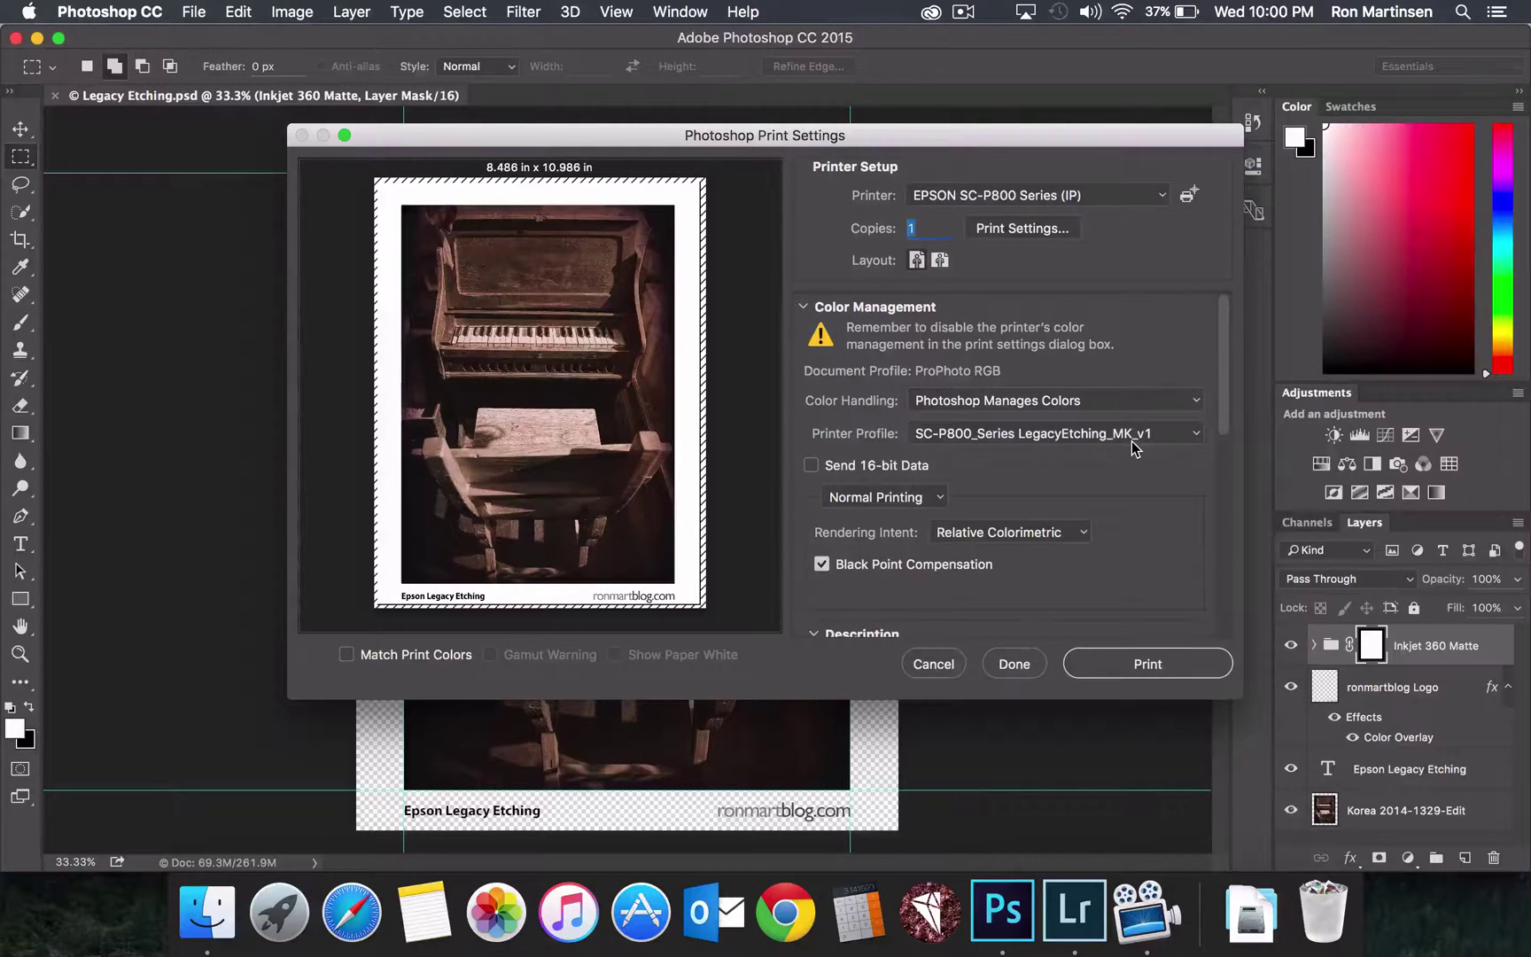
pyautogui.click(810, 465)
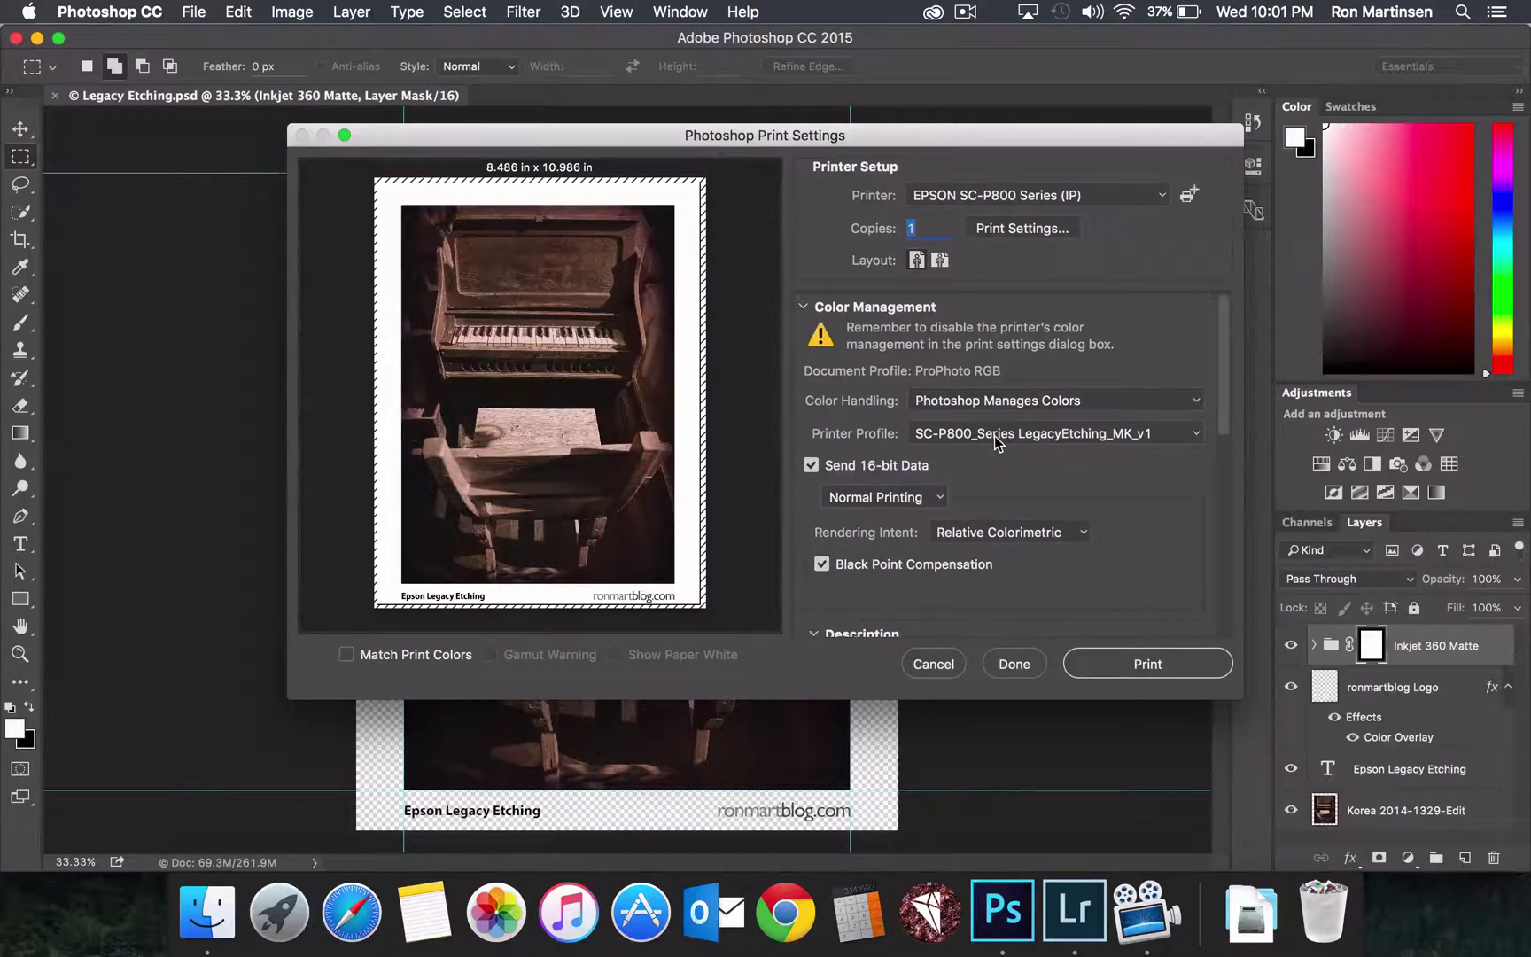
# Open the Epson driver dialog and set paper size to US Letter (Front Fine Art)
pyautogui.click(1052, 229)
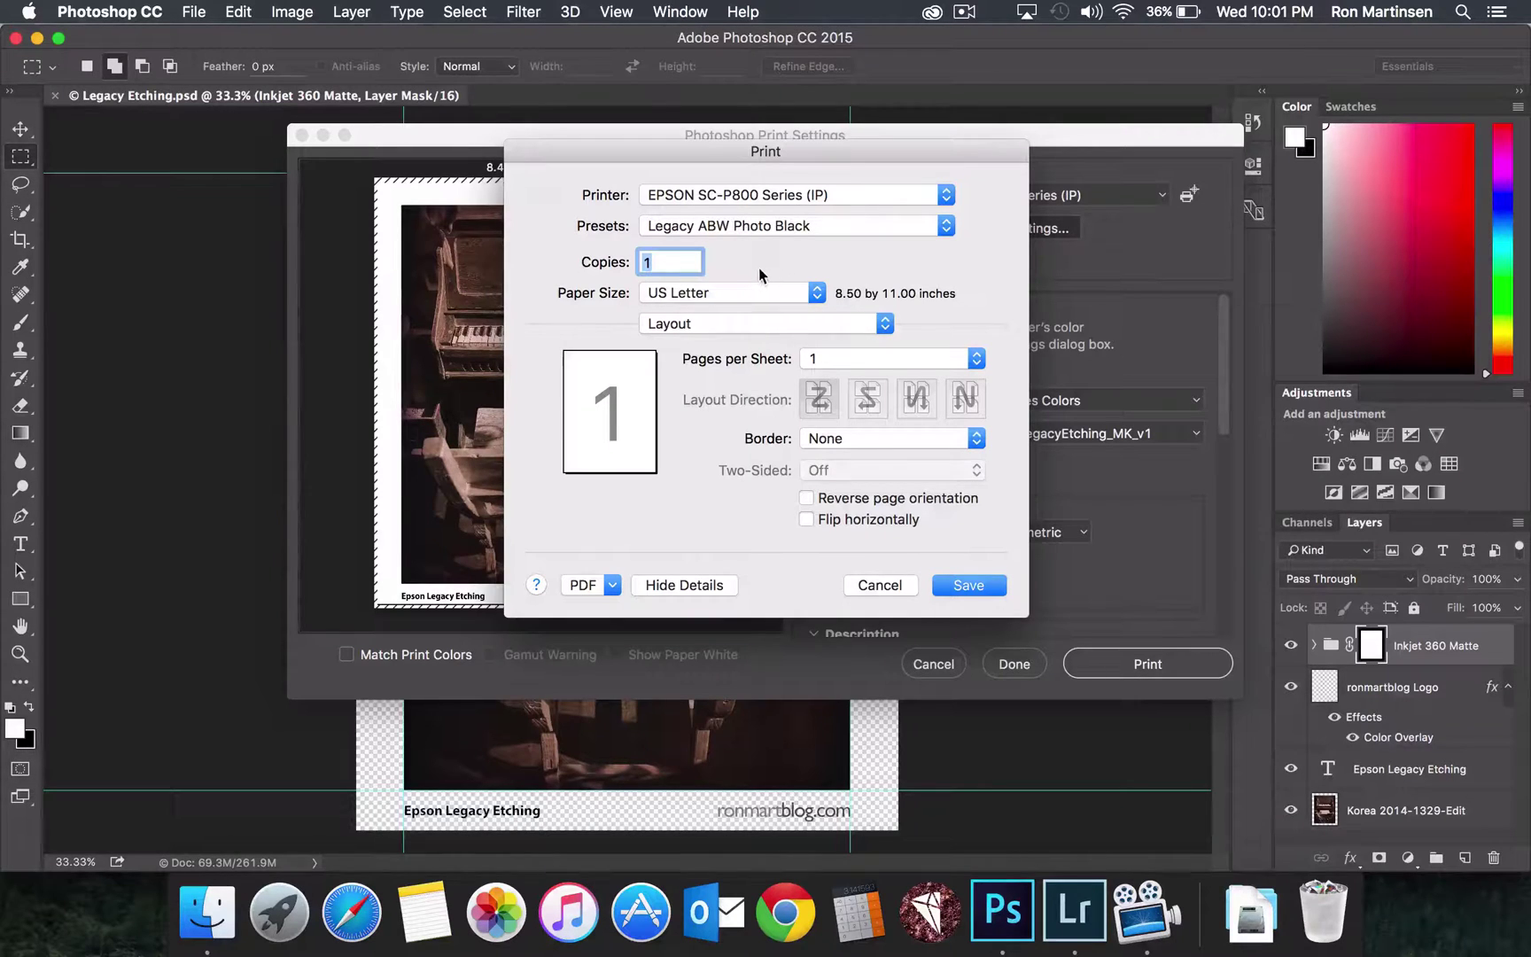
pyautogui.click(736, 300)
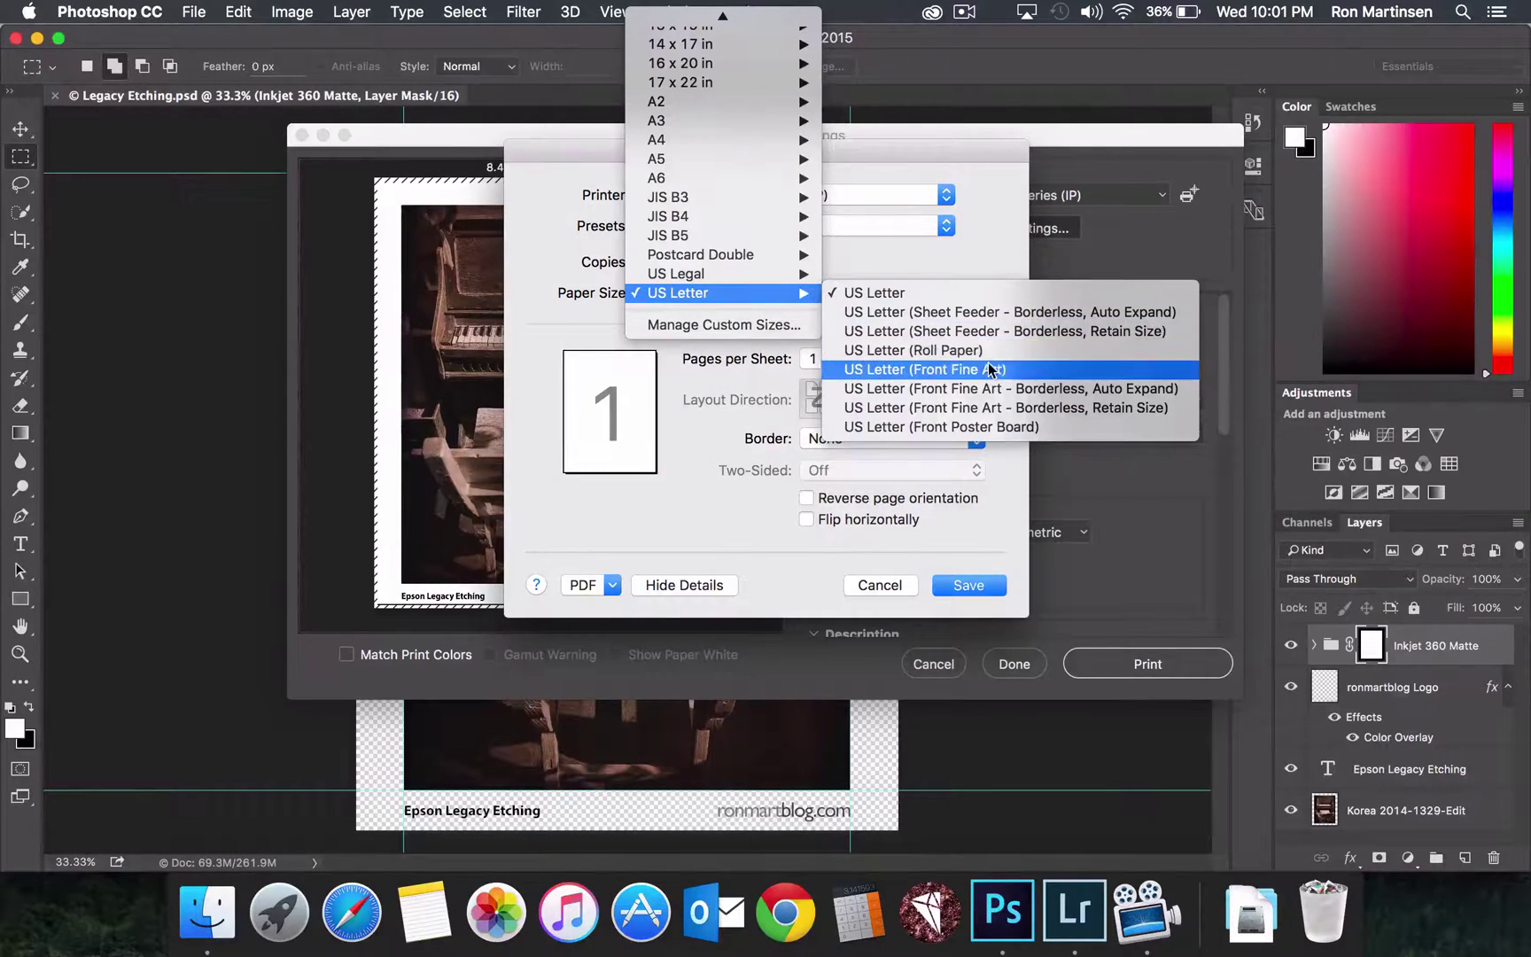
pyautogui.moveTo(969, 359)
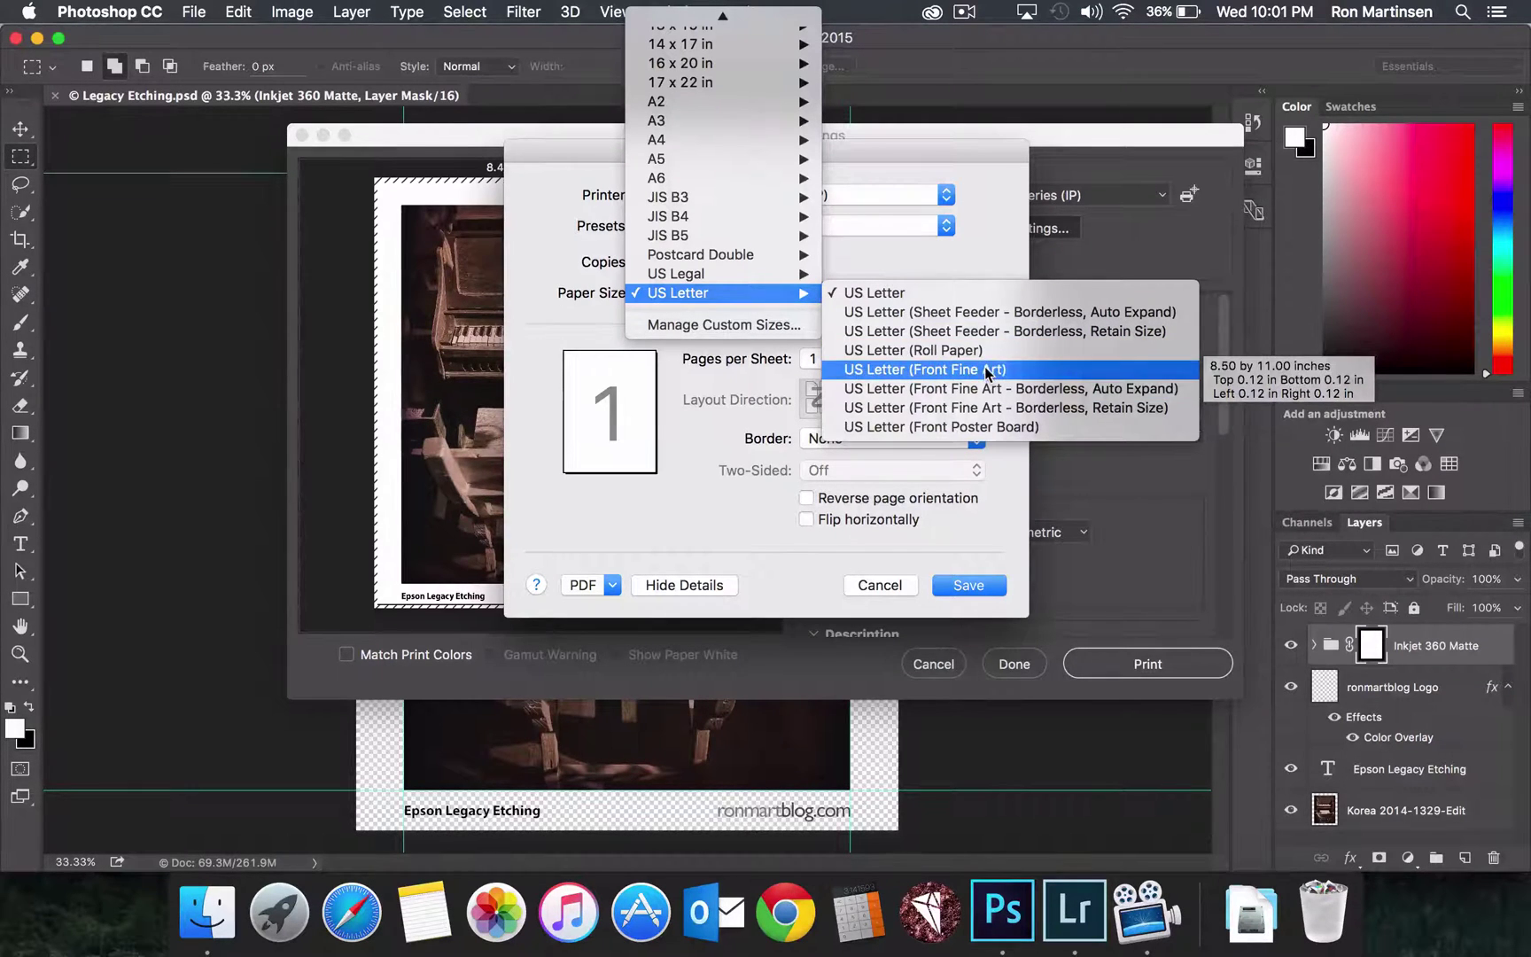
pyautogui.moveTo(981, 433)
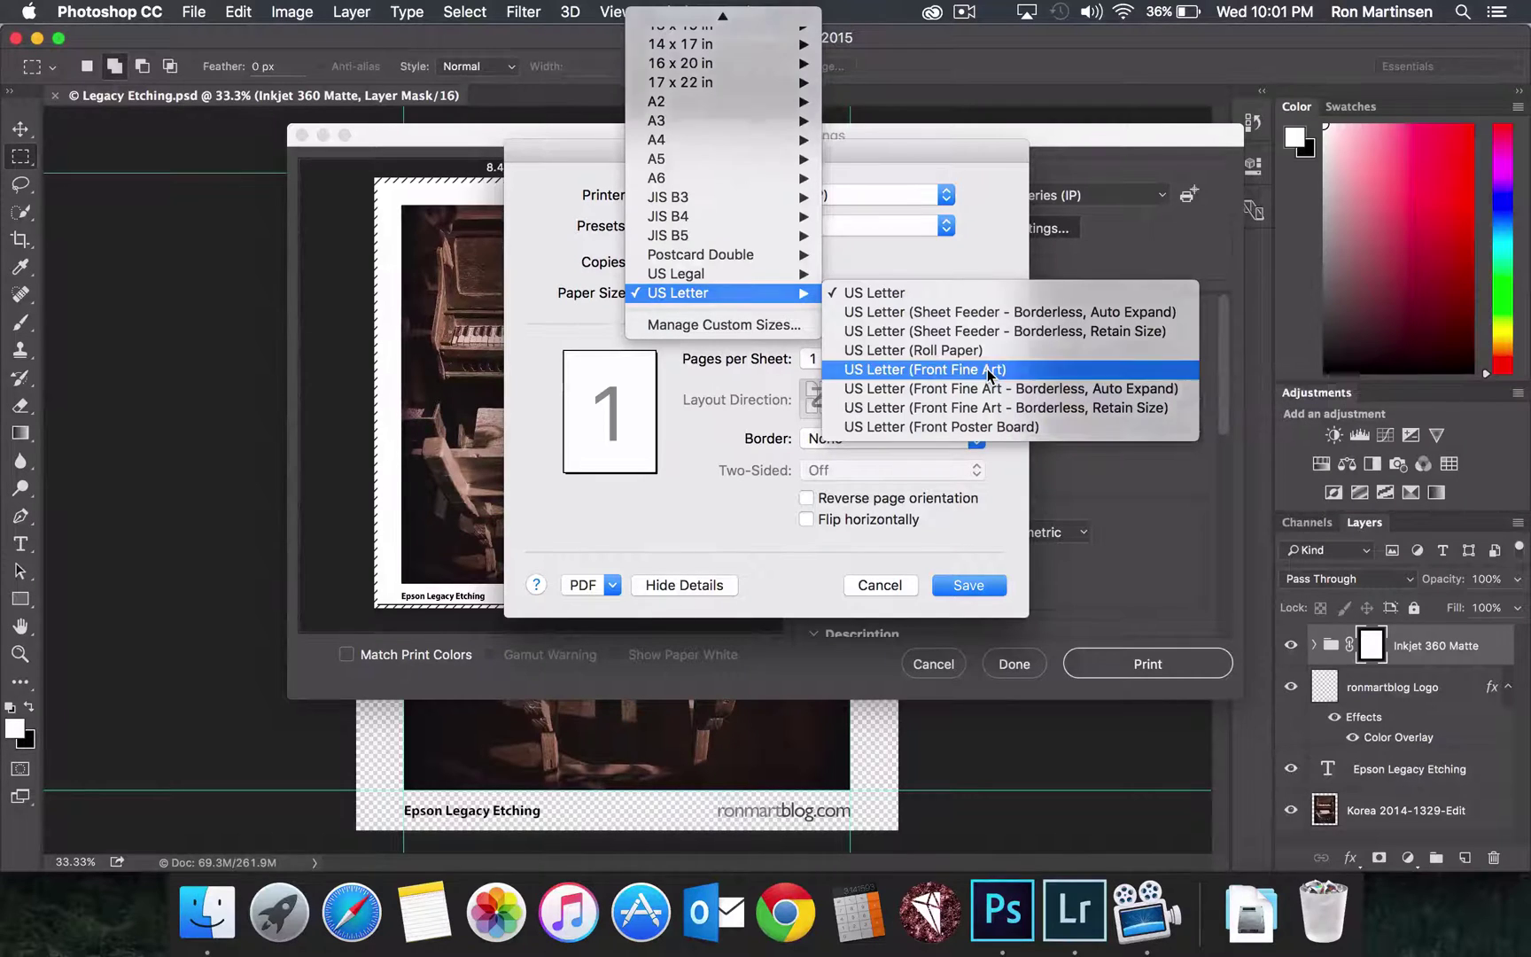
pyautogui.click(722, 292)
pyautogui.click(767, 299)
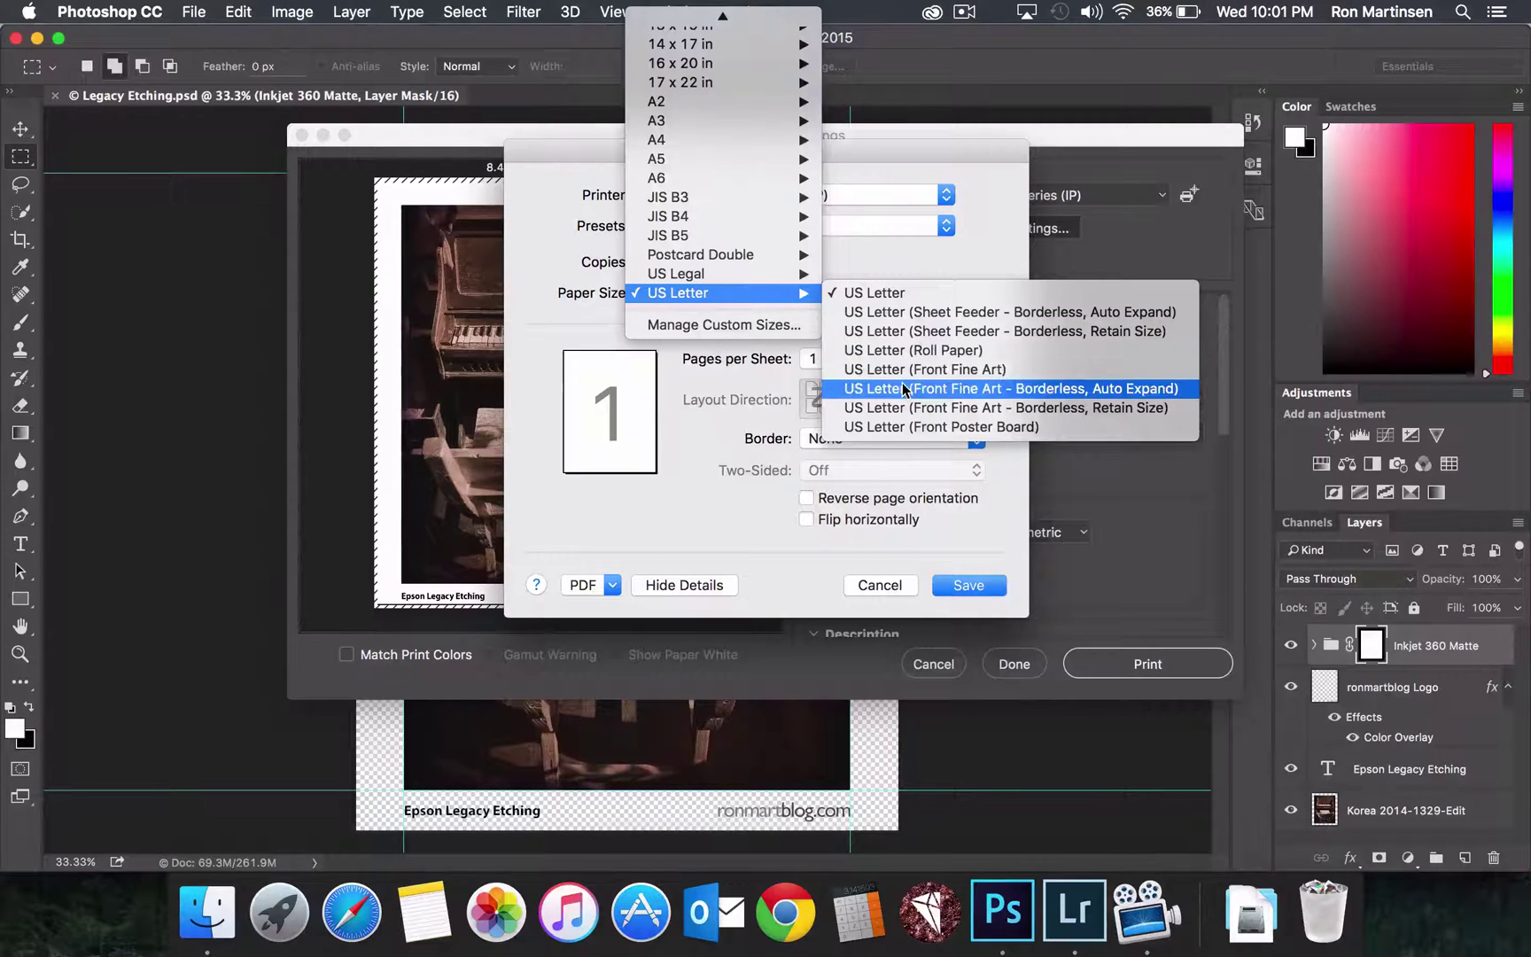
pyautogui.click(912, 388)
pyautogui.click(782, 295)
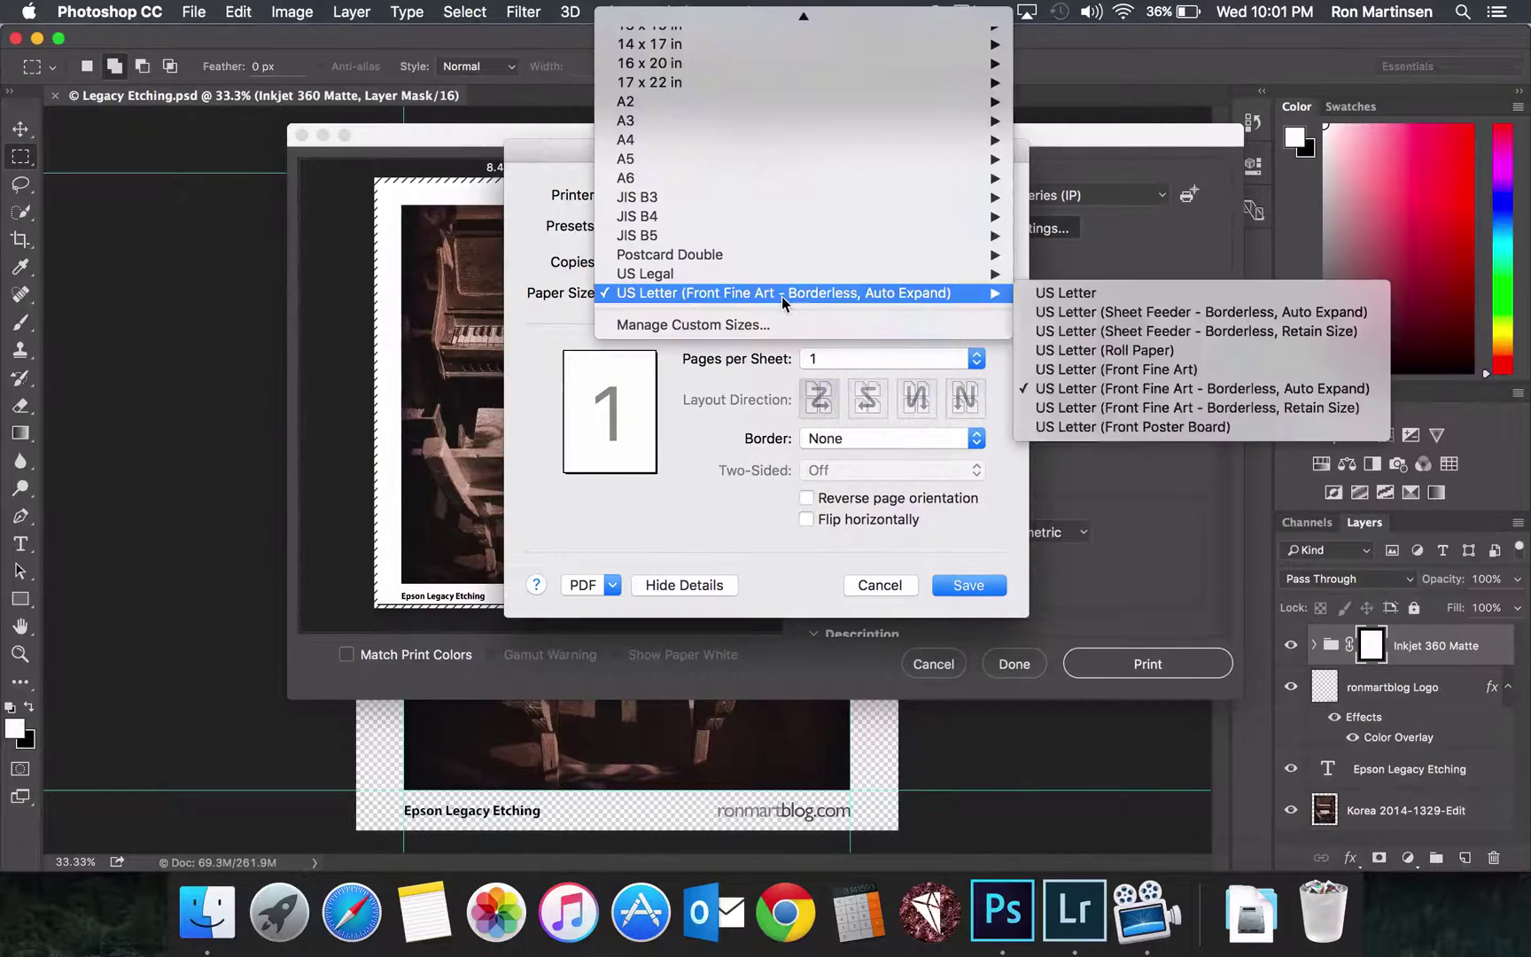
pyautogui.moveTo(908, 298)
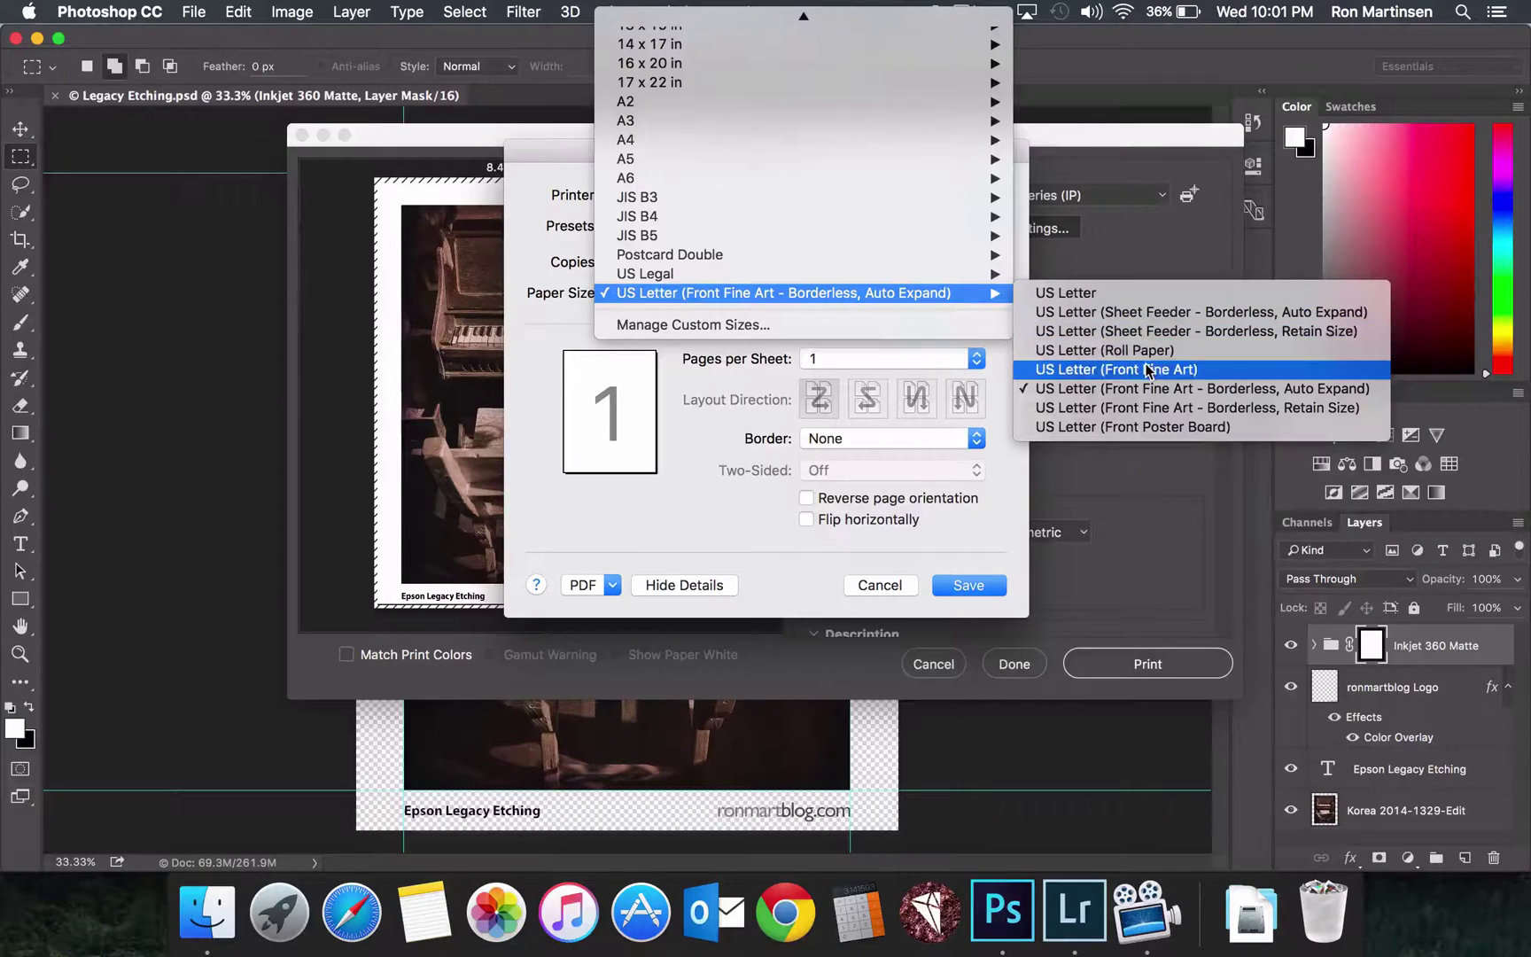
pyautogui.click(1149, 367)
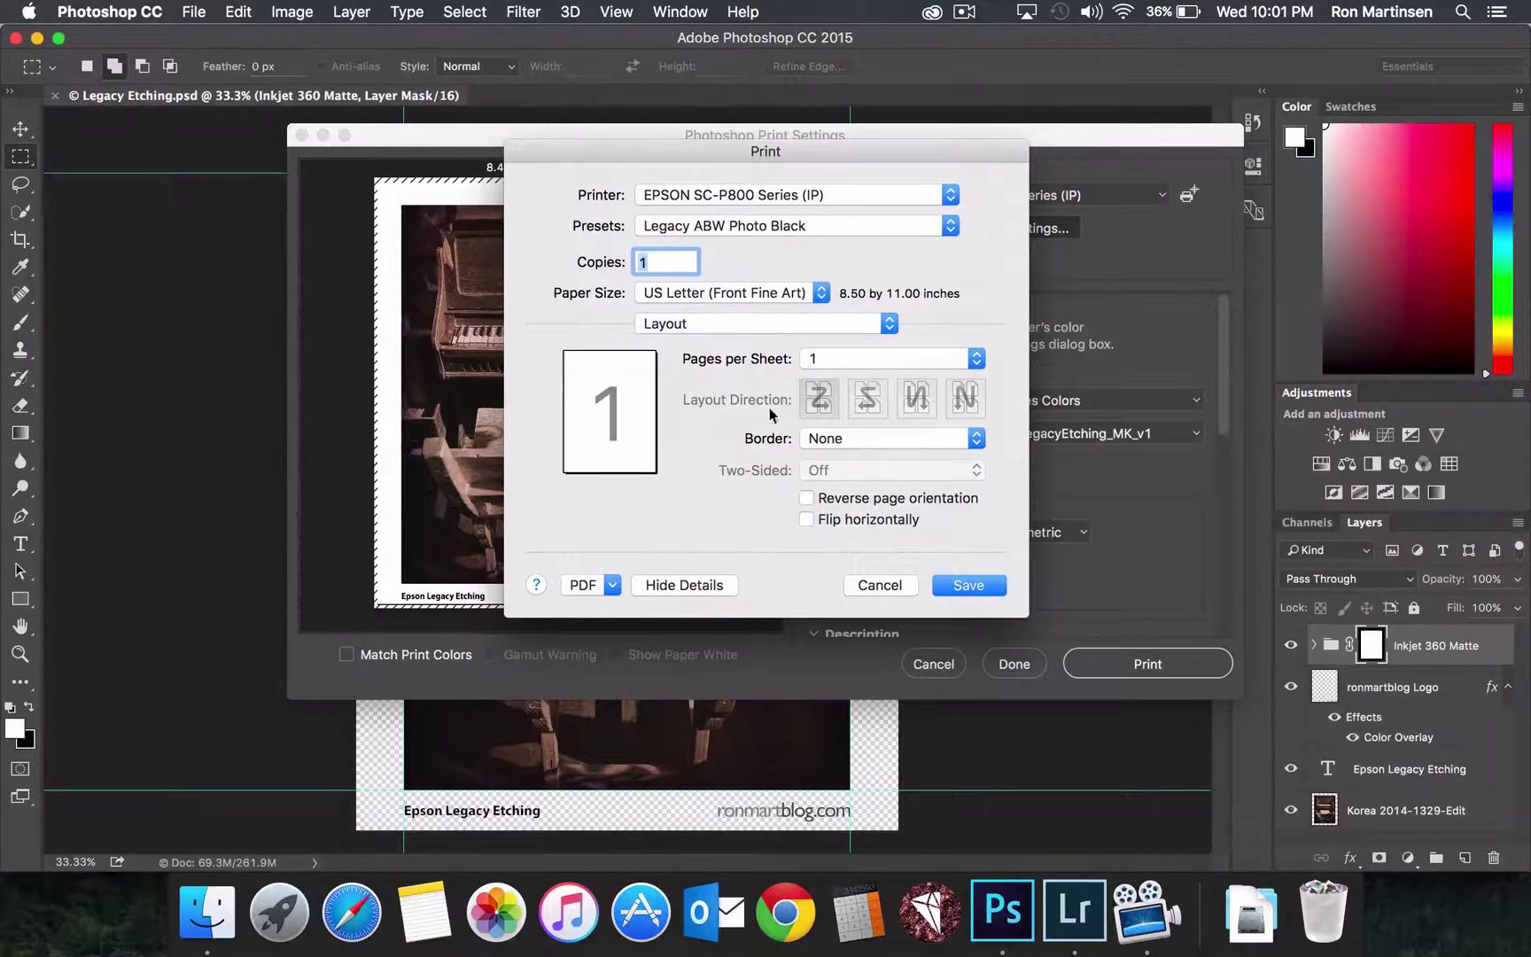
# In the driver's Basic Printer Settings, set media type to Watercolor Paper - Radiant White
pyautogui.click(700, 324)
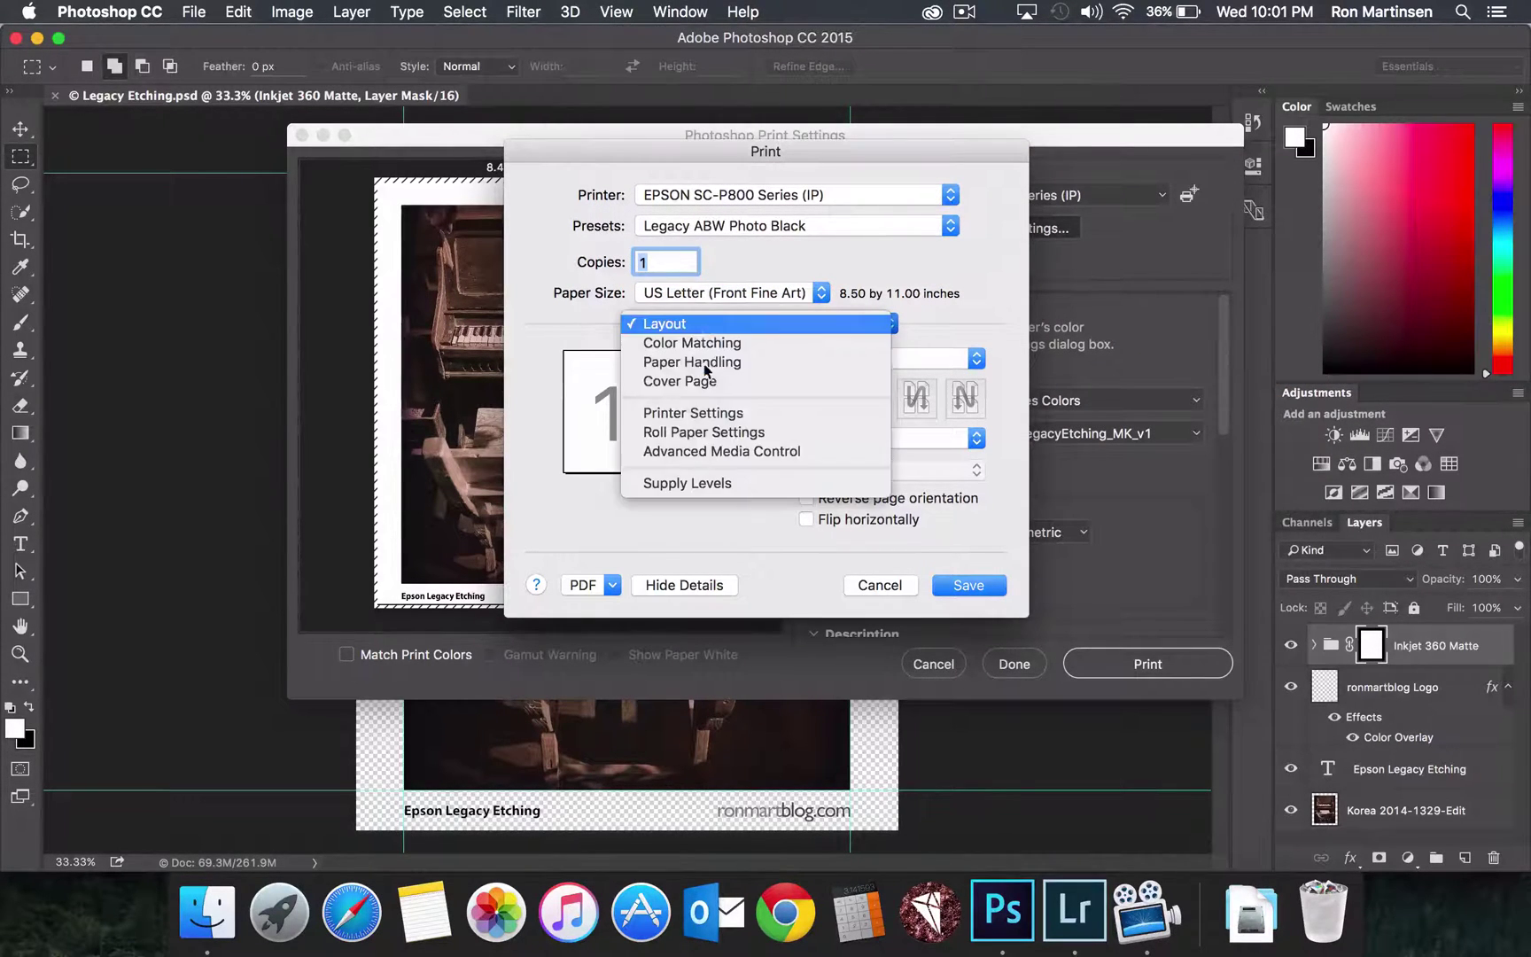
pyautogui.click(717, 415)
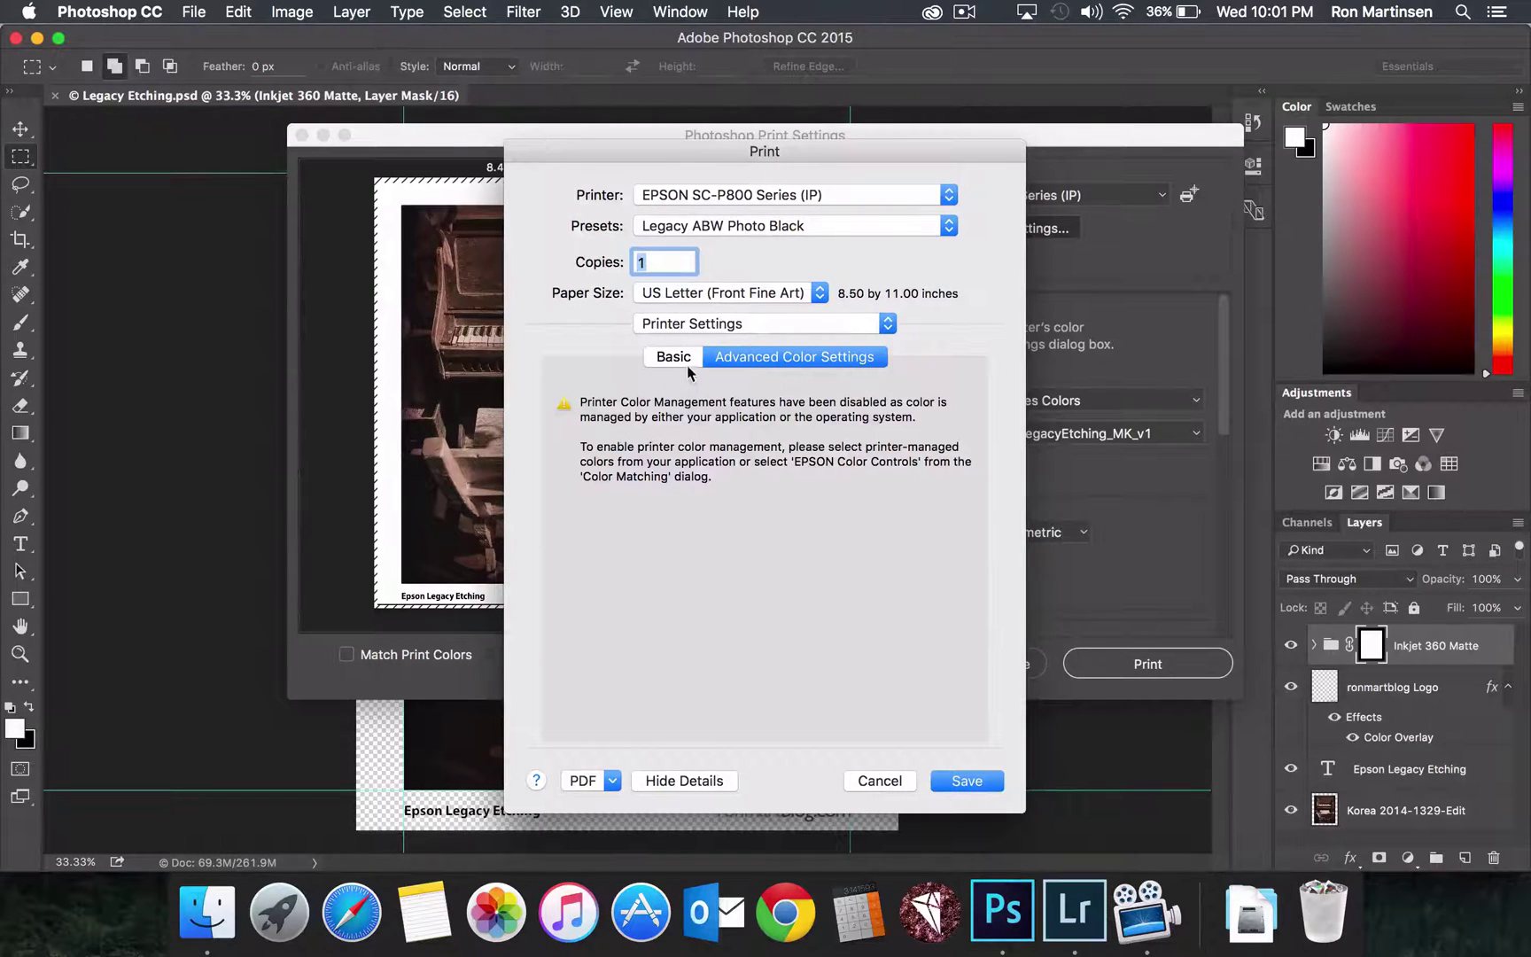
pyautogui.click(686, 358)
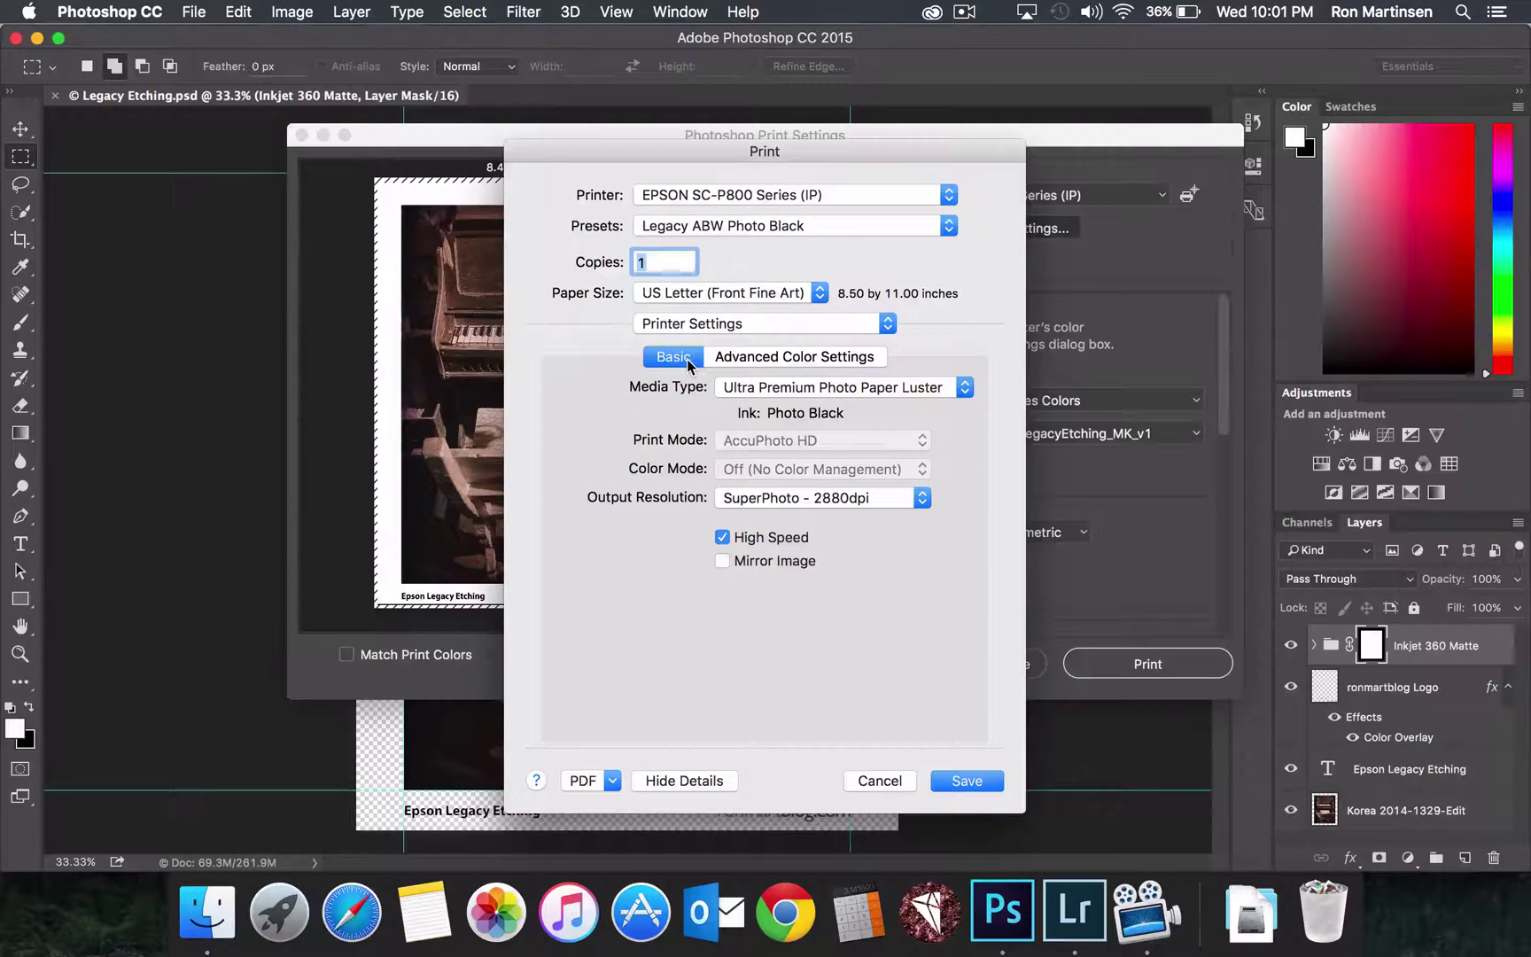
pyautogui.click(781, 386)
pyautogui.moveTo(795, 446)
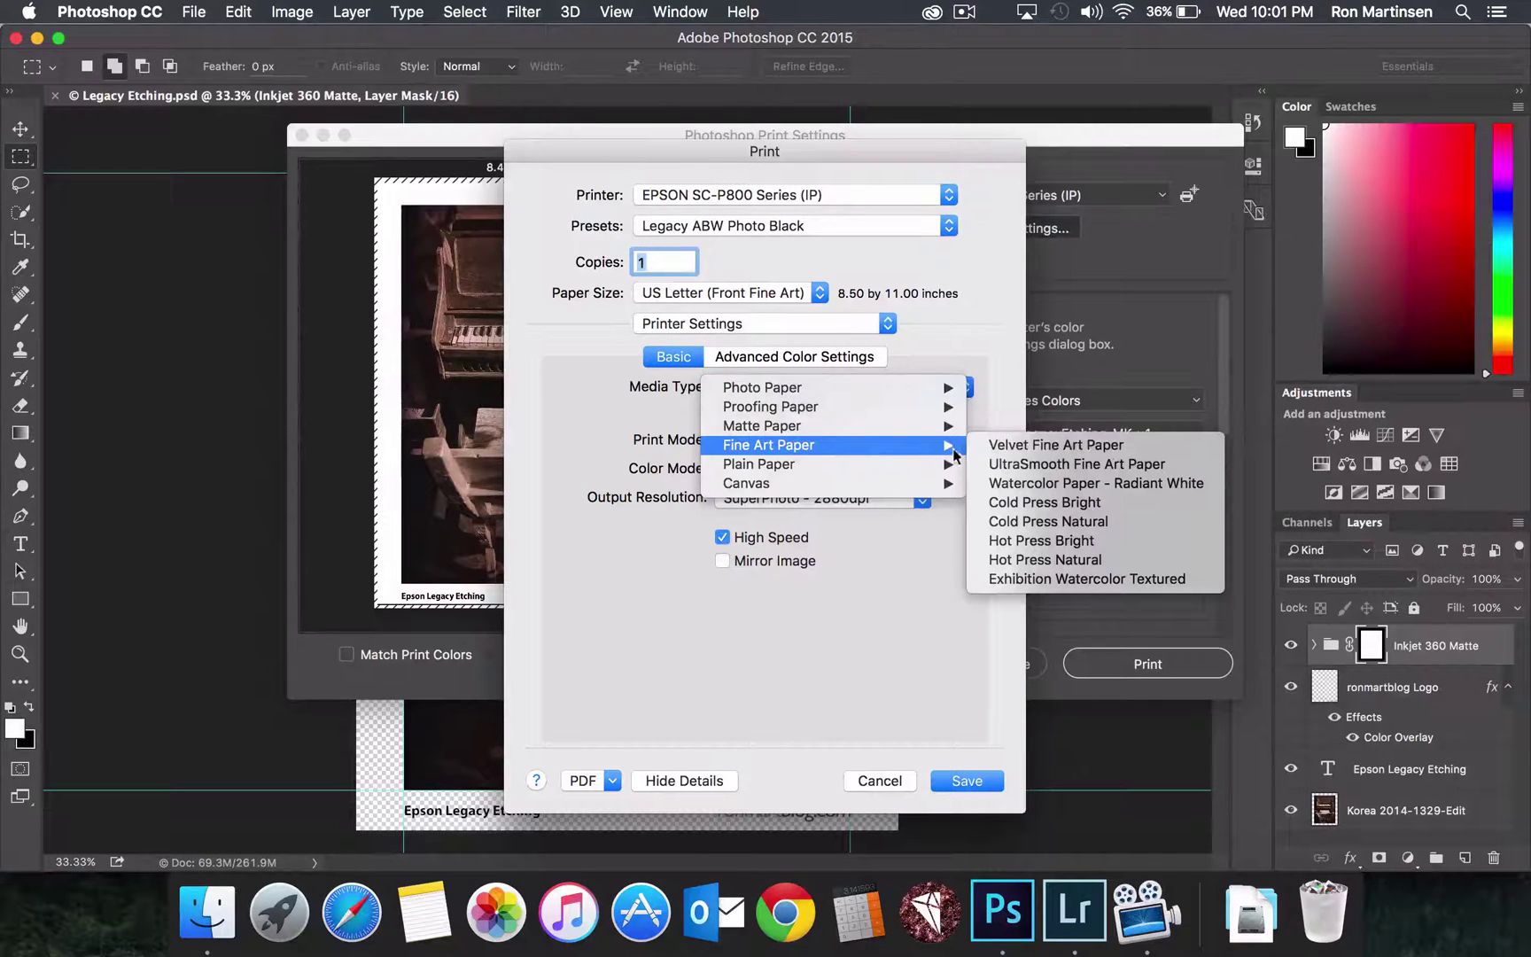
pyautogui.click(1082, 492)
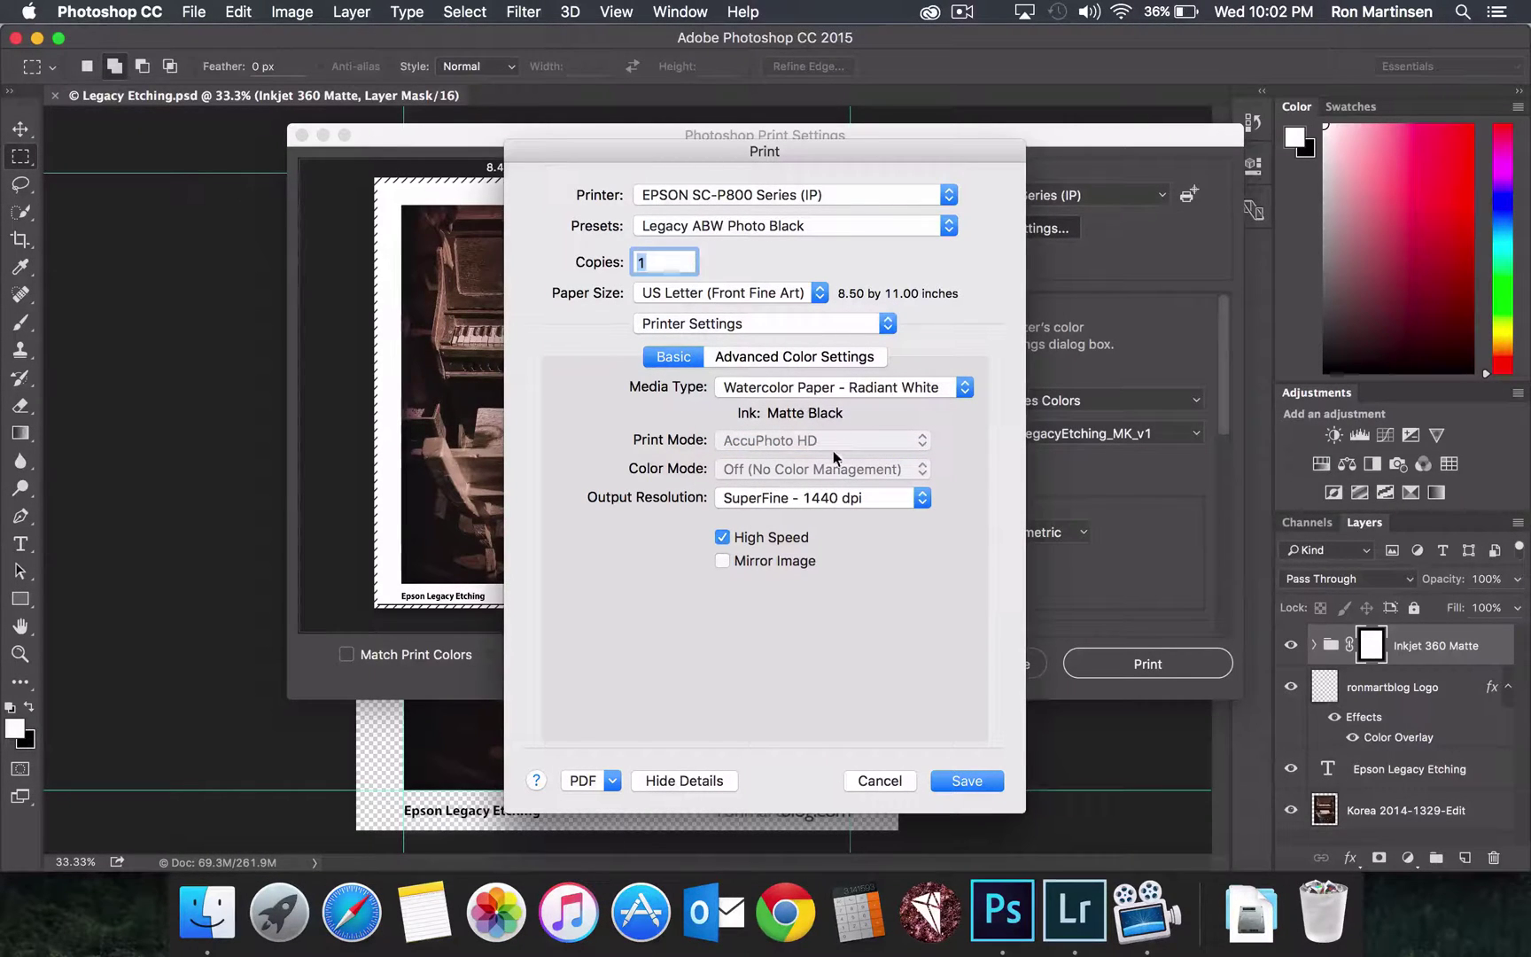
# Set output resolution to SuperPhoto - 2880dpi and save the driver settings
pyautogui.click(798, 493)
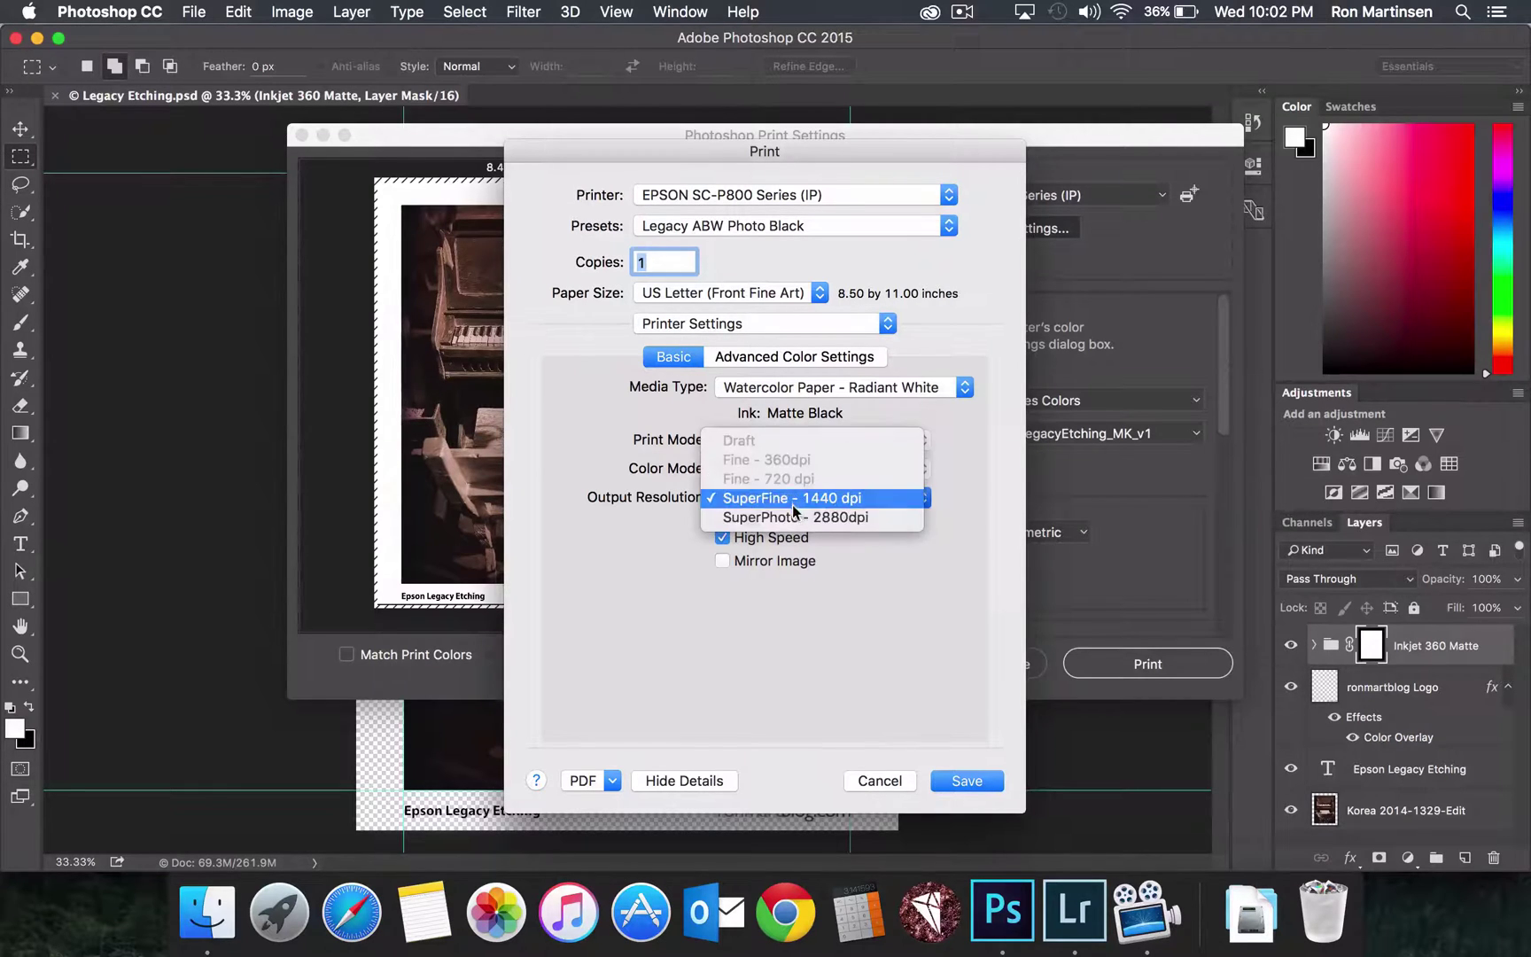
pyautogui.click(792, 514)
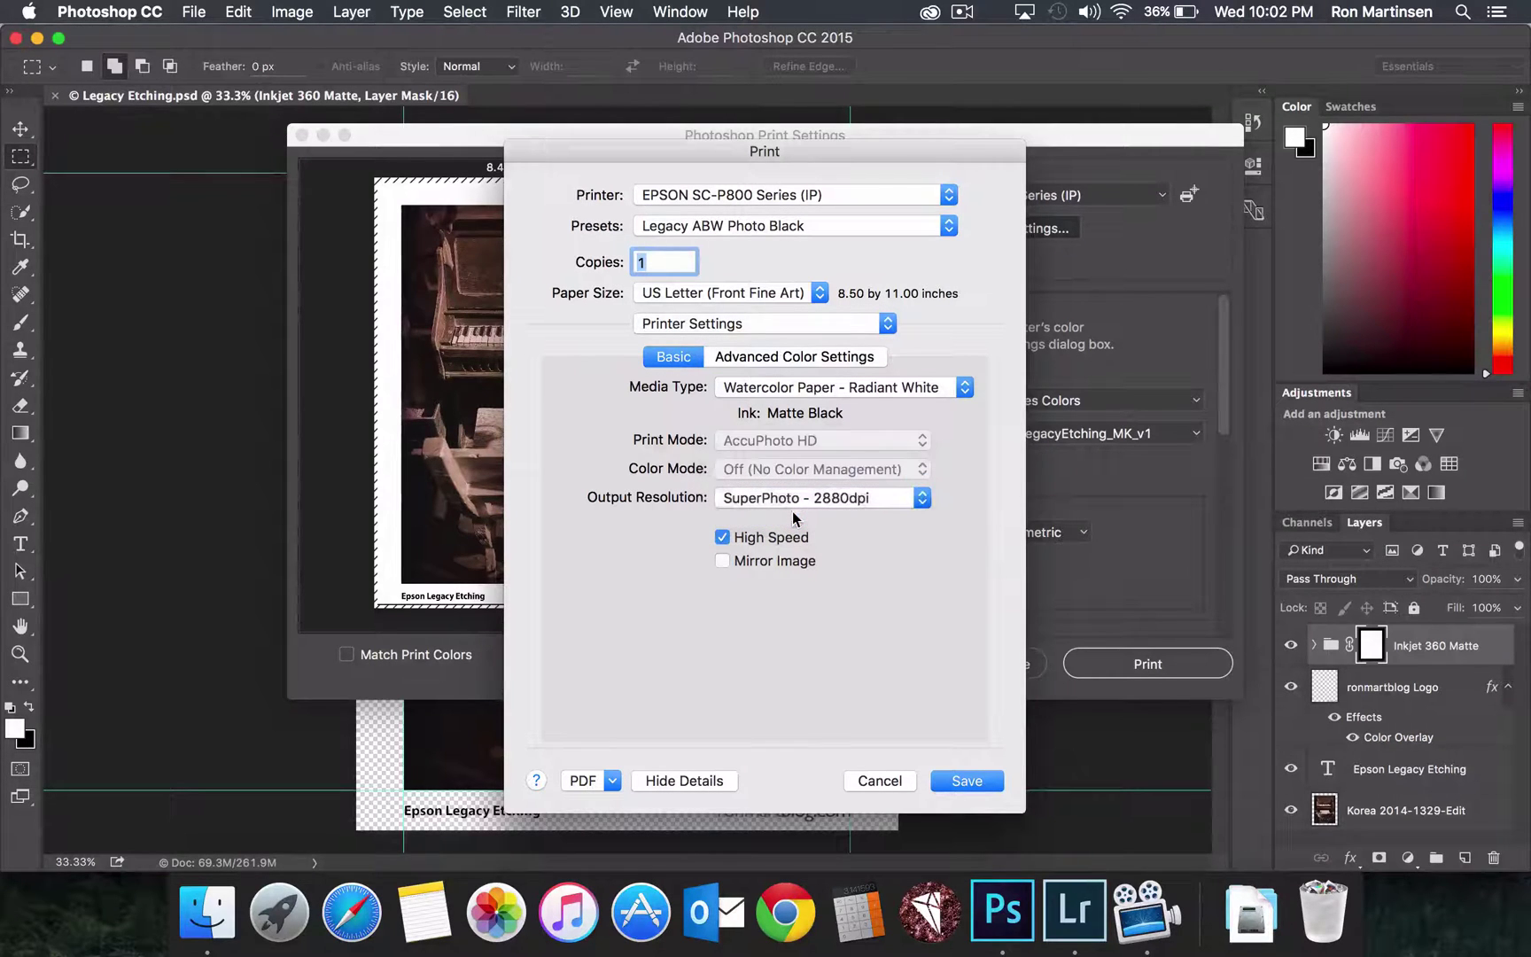
pyautogui.click(963, 782)
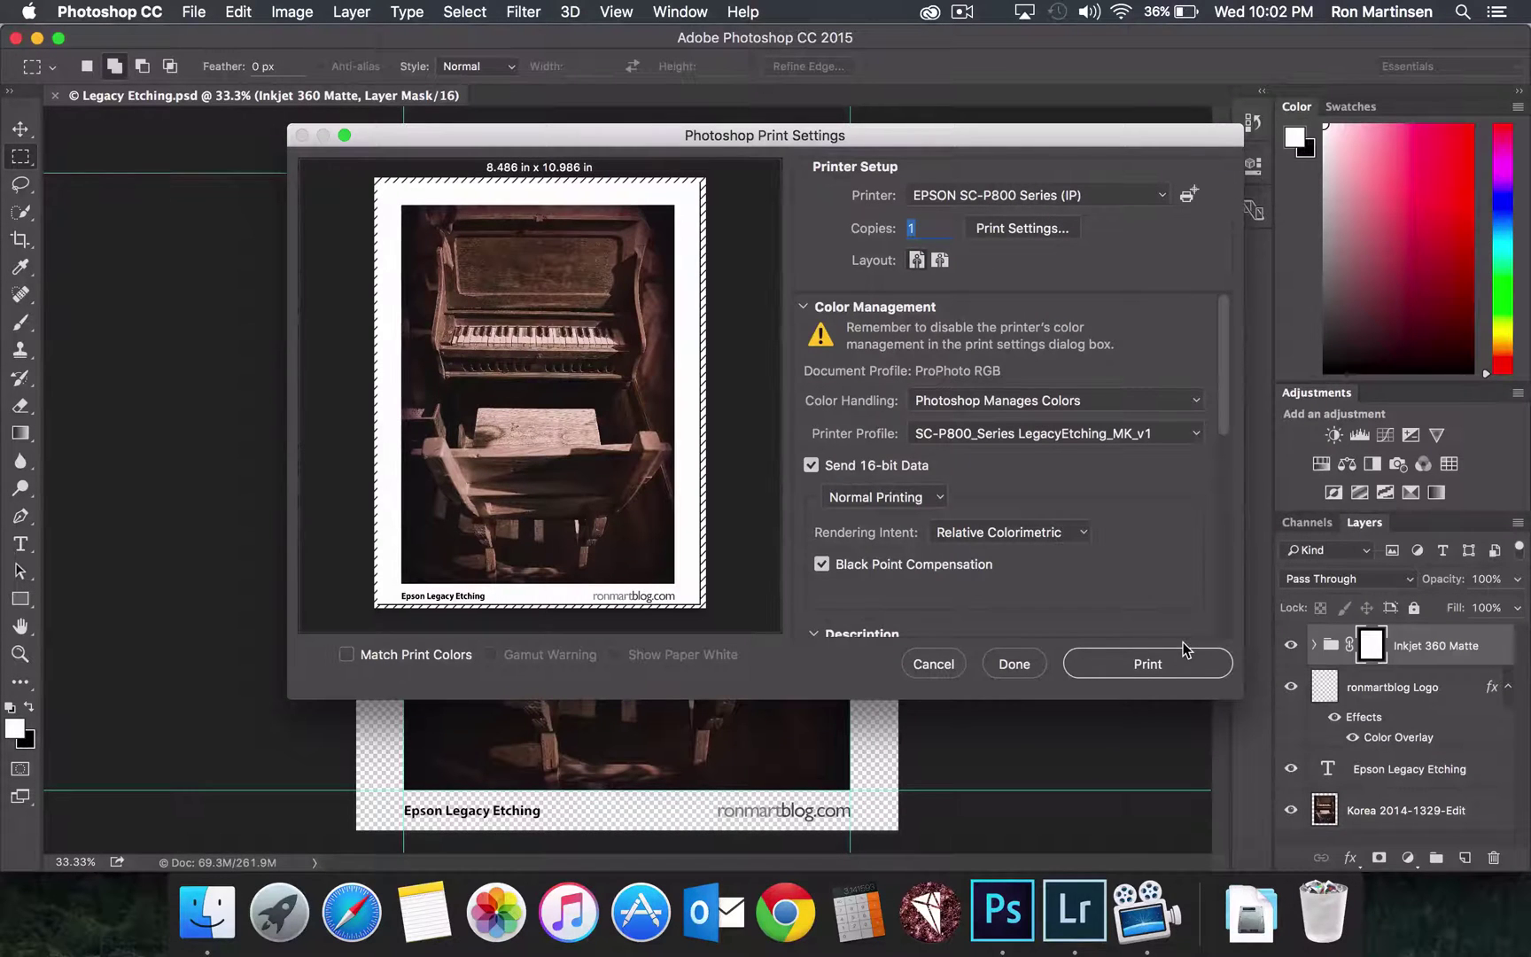
# Switch color handling to Printer Manages Colors and reopen the Epson driver's print dialog
pyautogui.click(1033, 401)
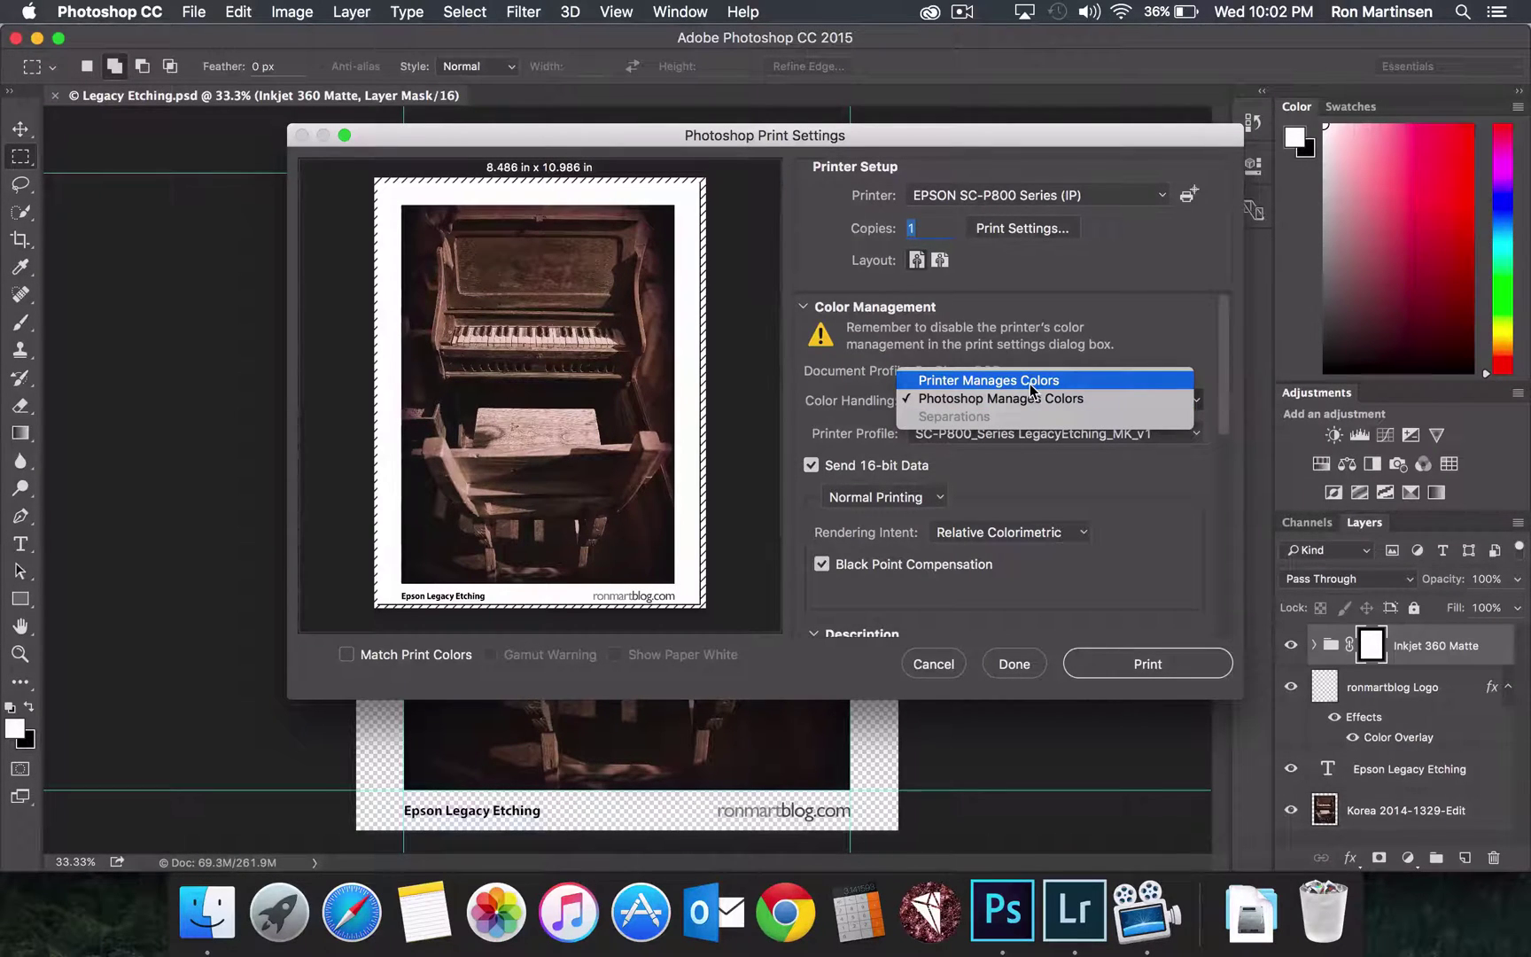
pyautogui.click(1031, 383)
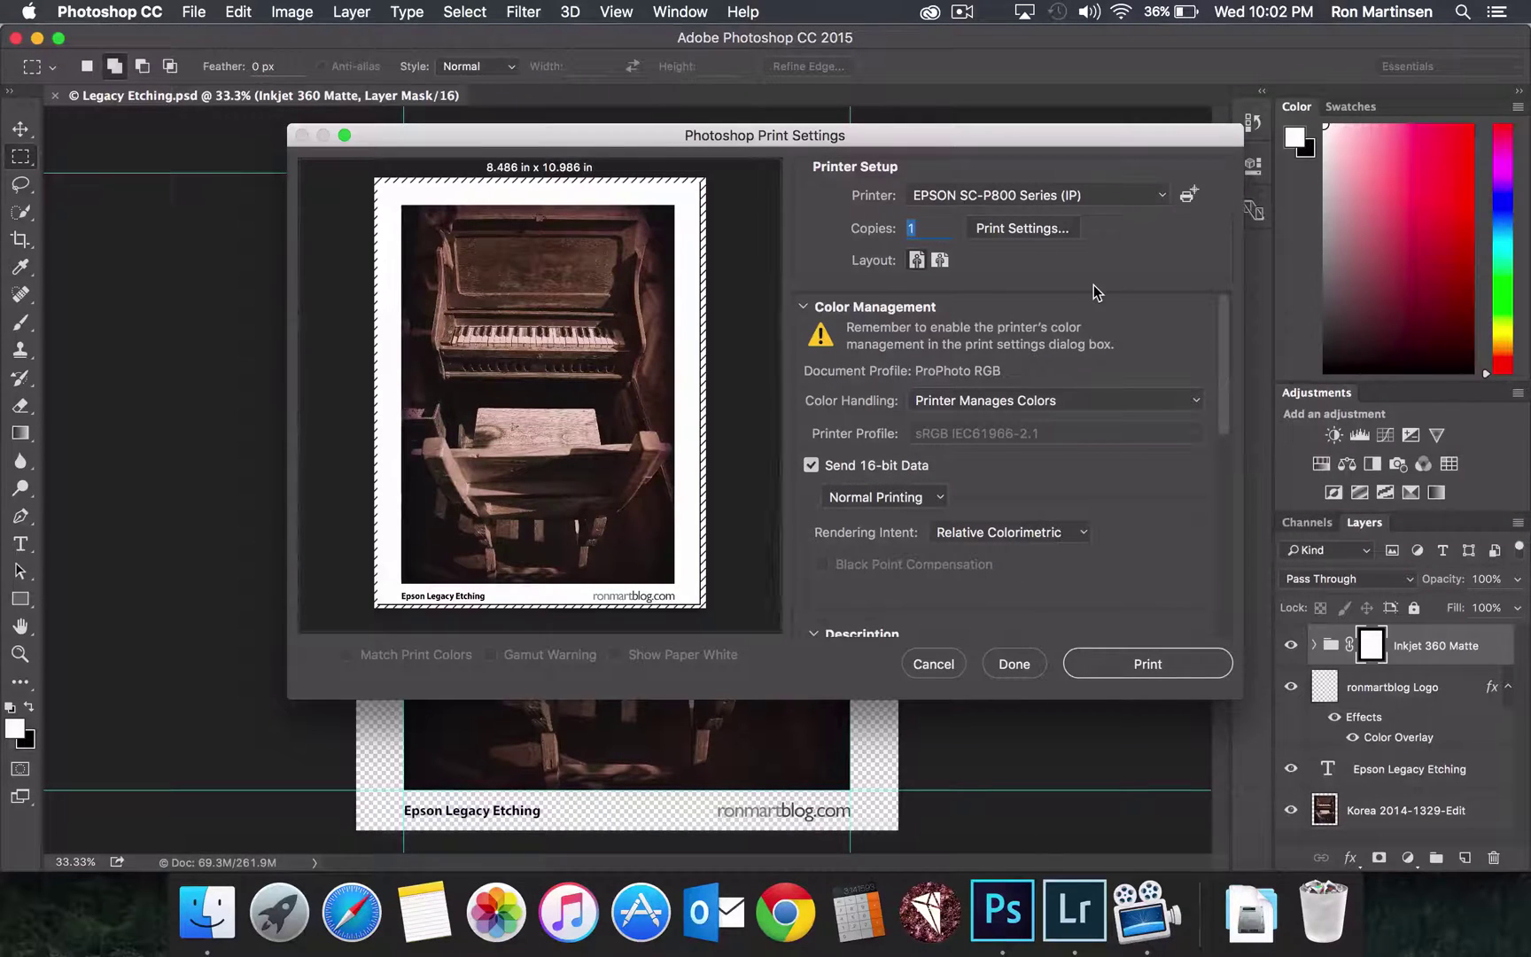
pyautogui.click(1028, 230)
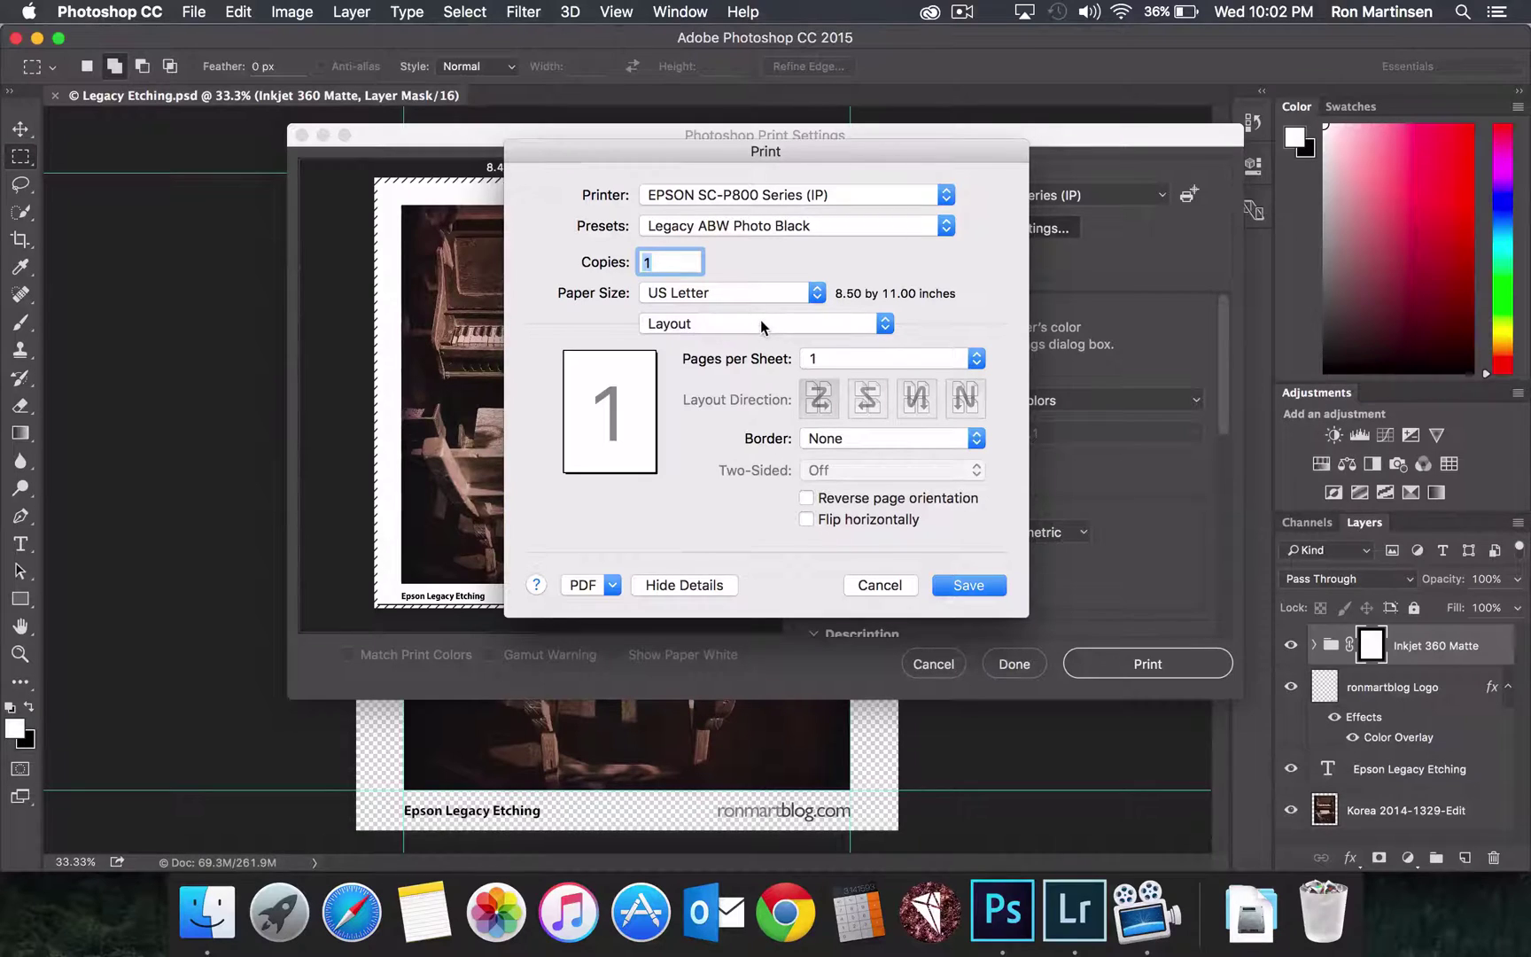
# Check Color Matching, then bring up the Basic tab of the driver's Printer Settings
pyautogui.click(760, 321)
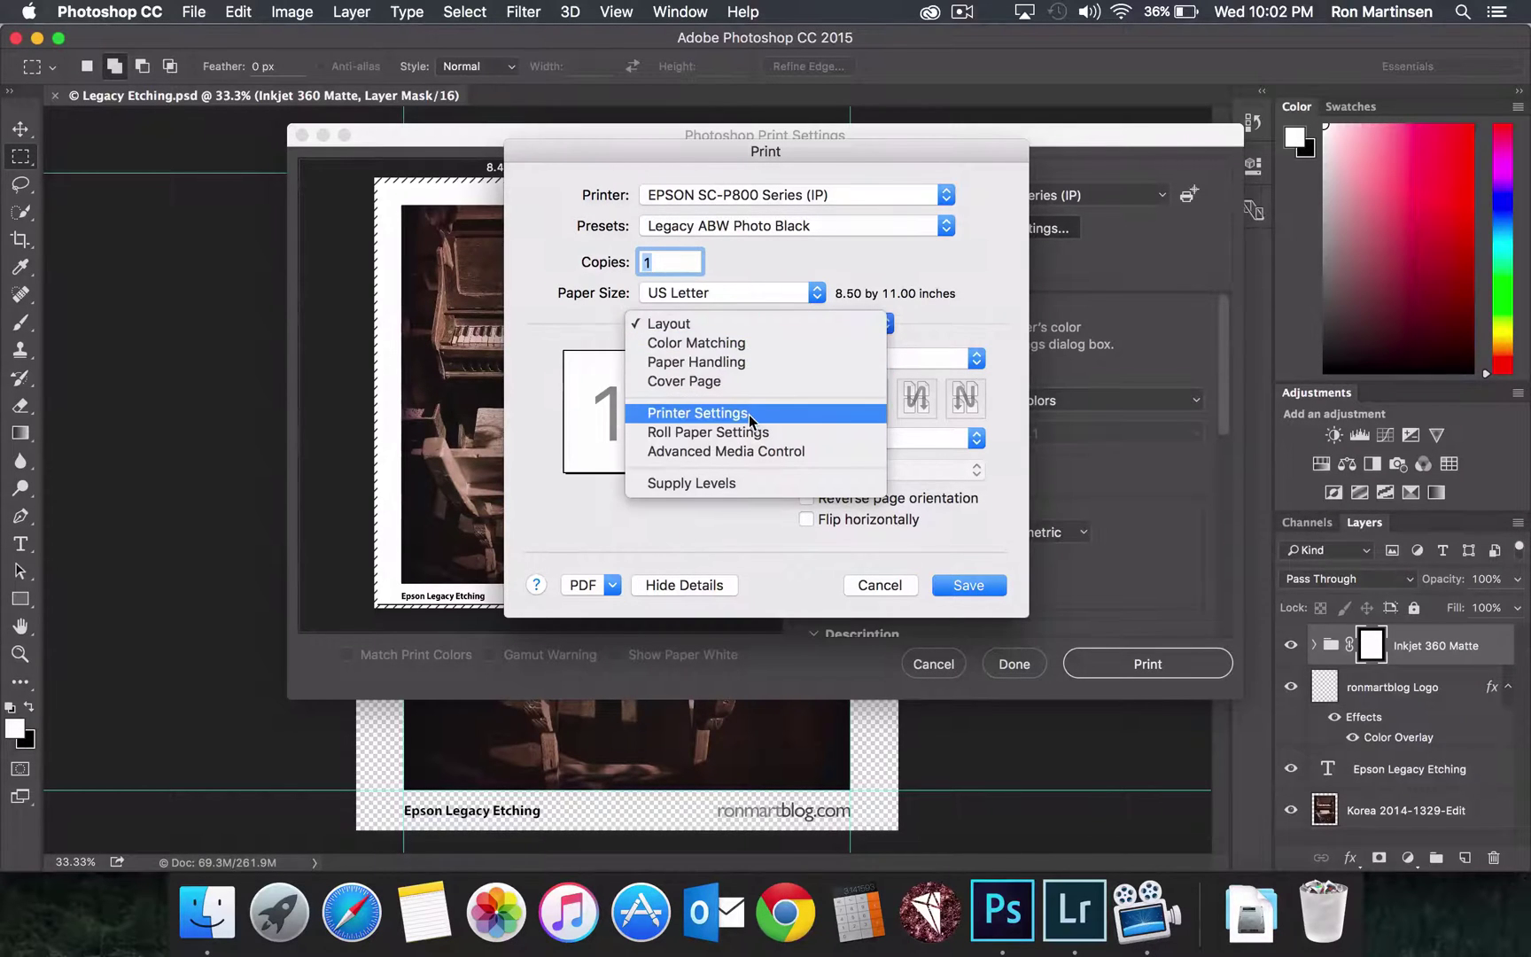
pyautogui.click(778, 344)
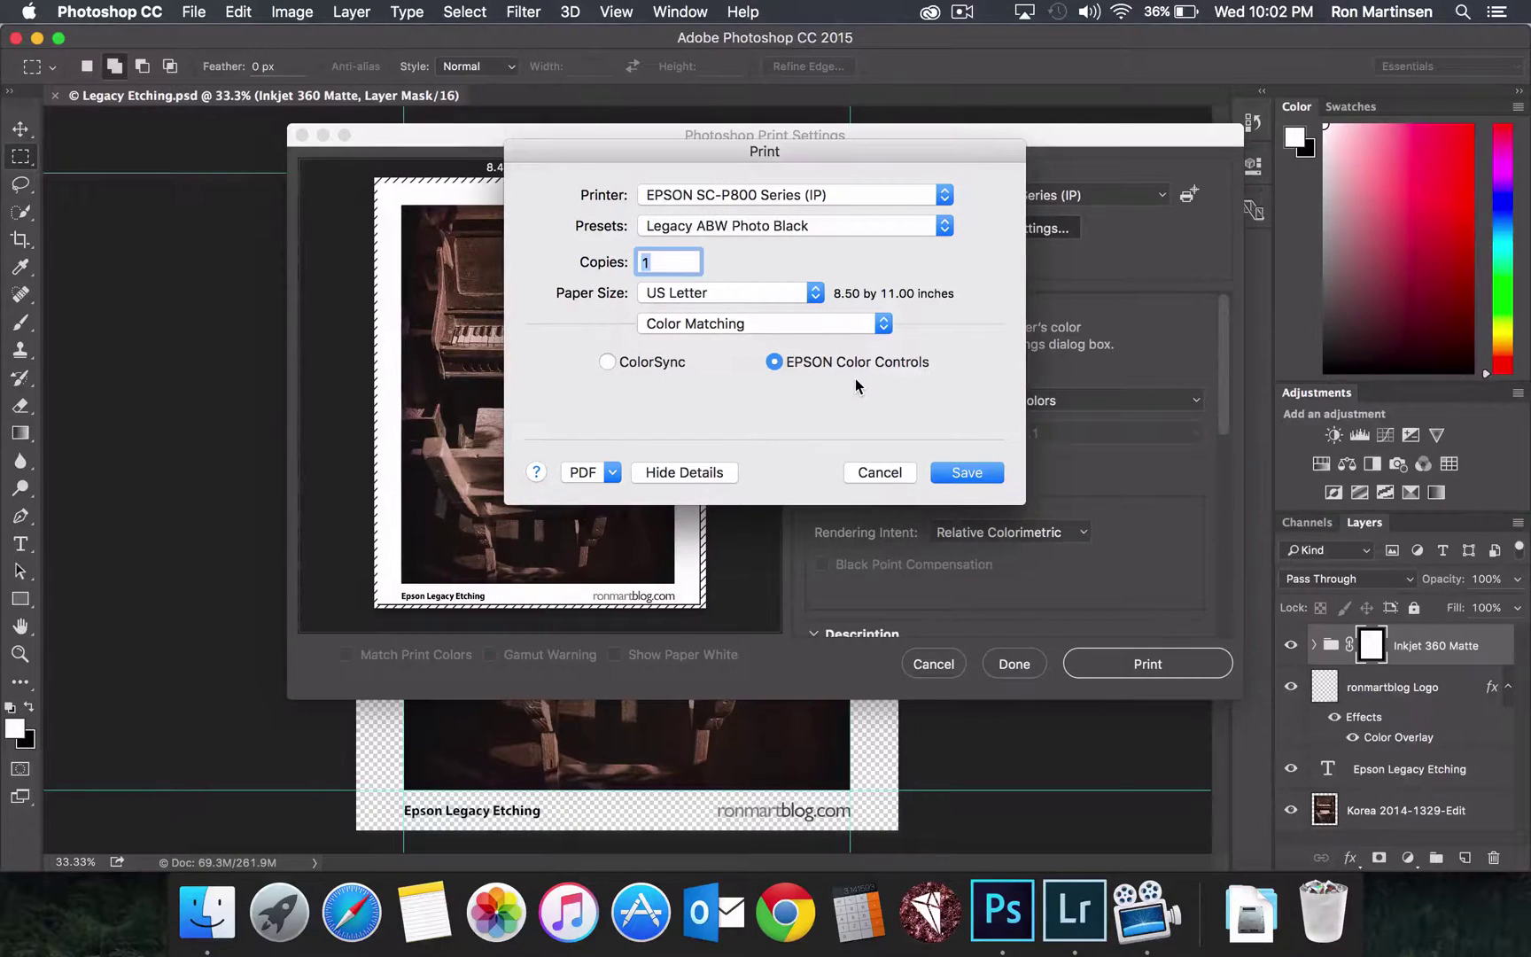
pyautogui.click(769, 326)
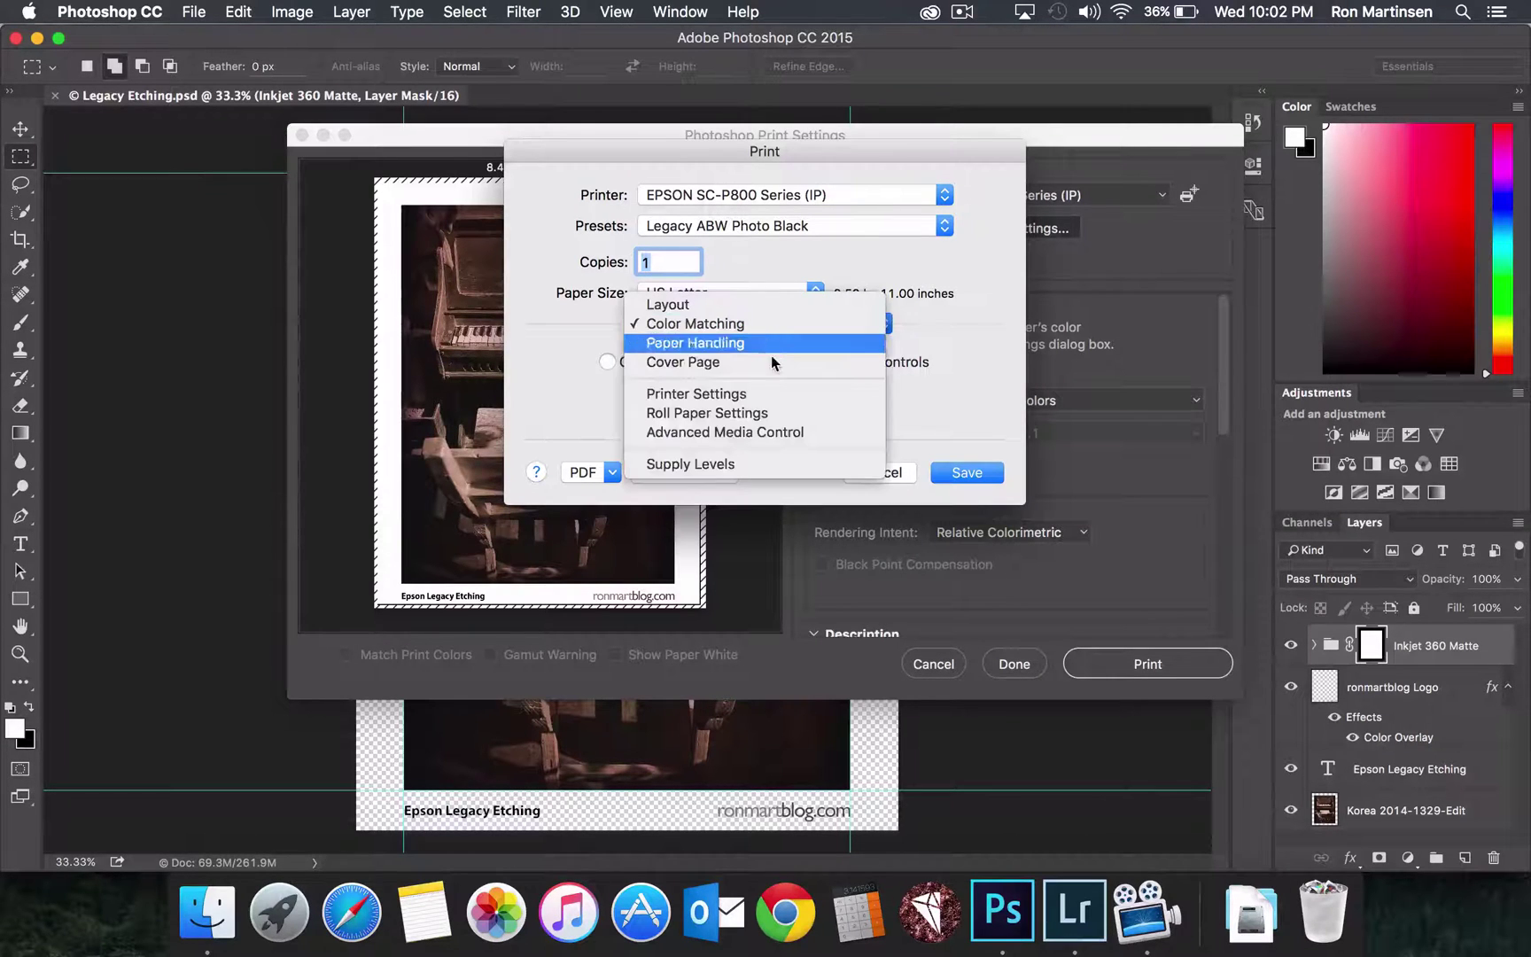
pyautogui.click(771, 393)
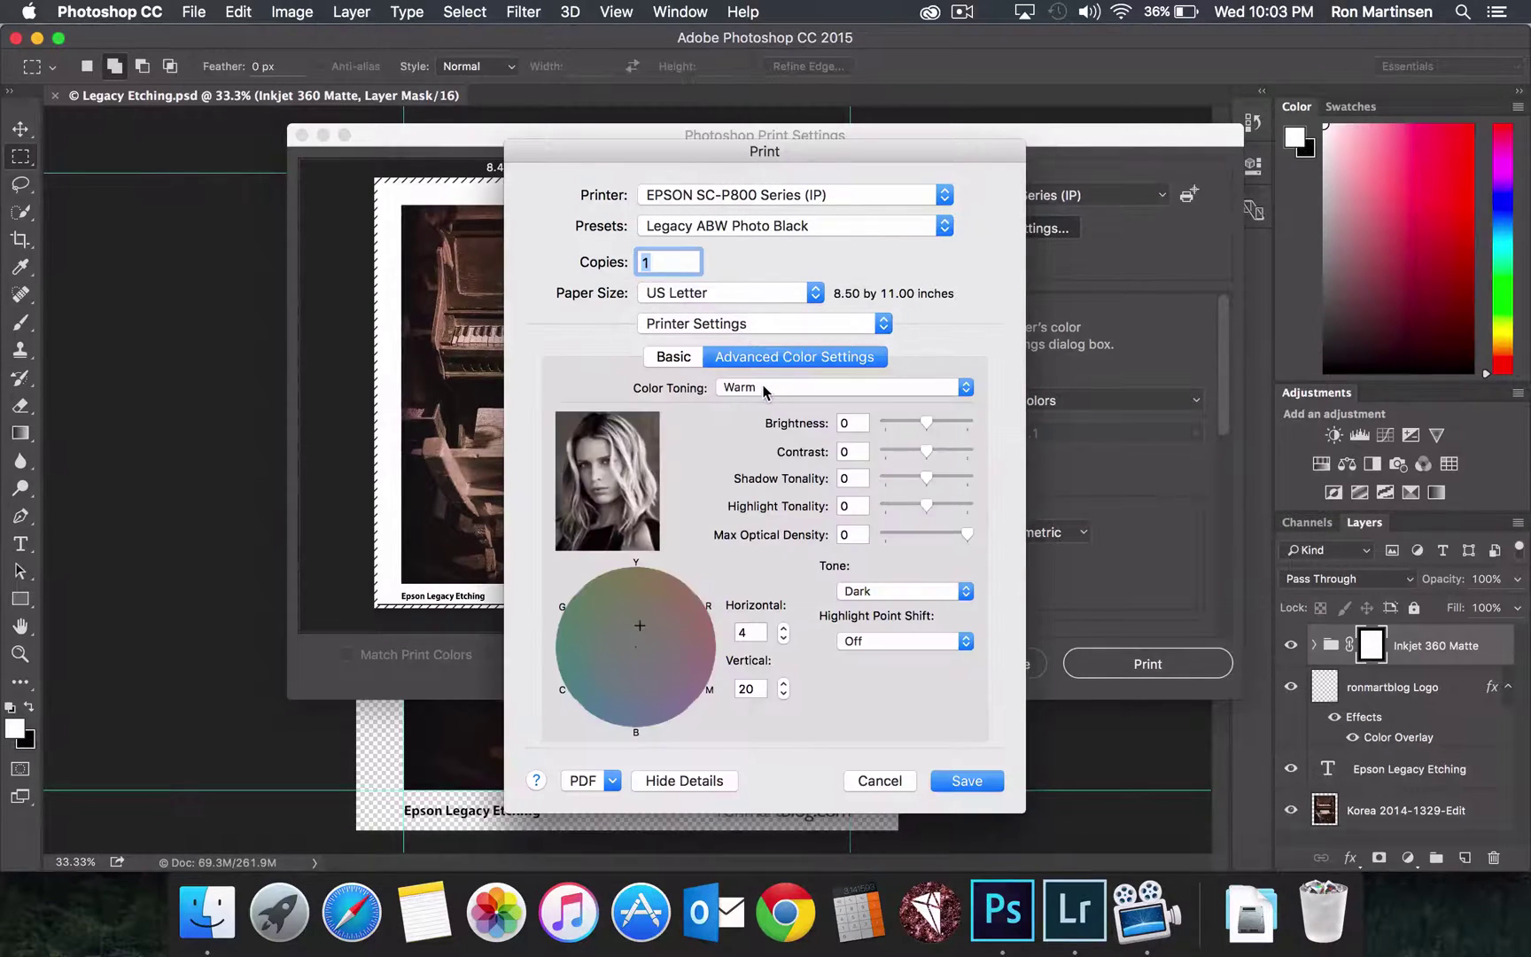
pyautogui.click(661, 358)
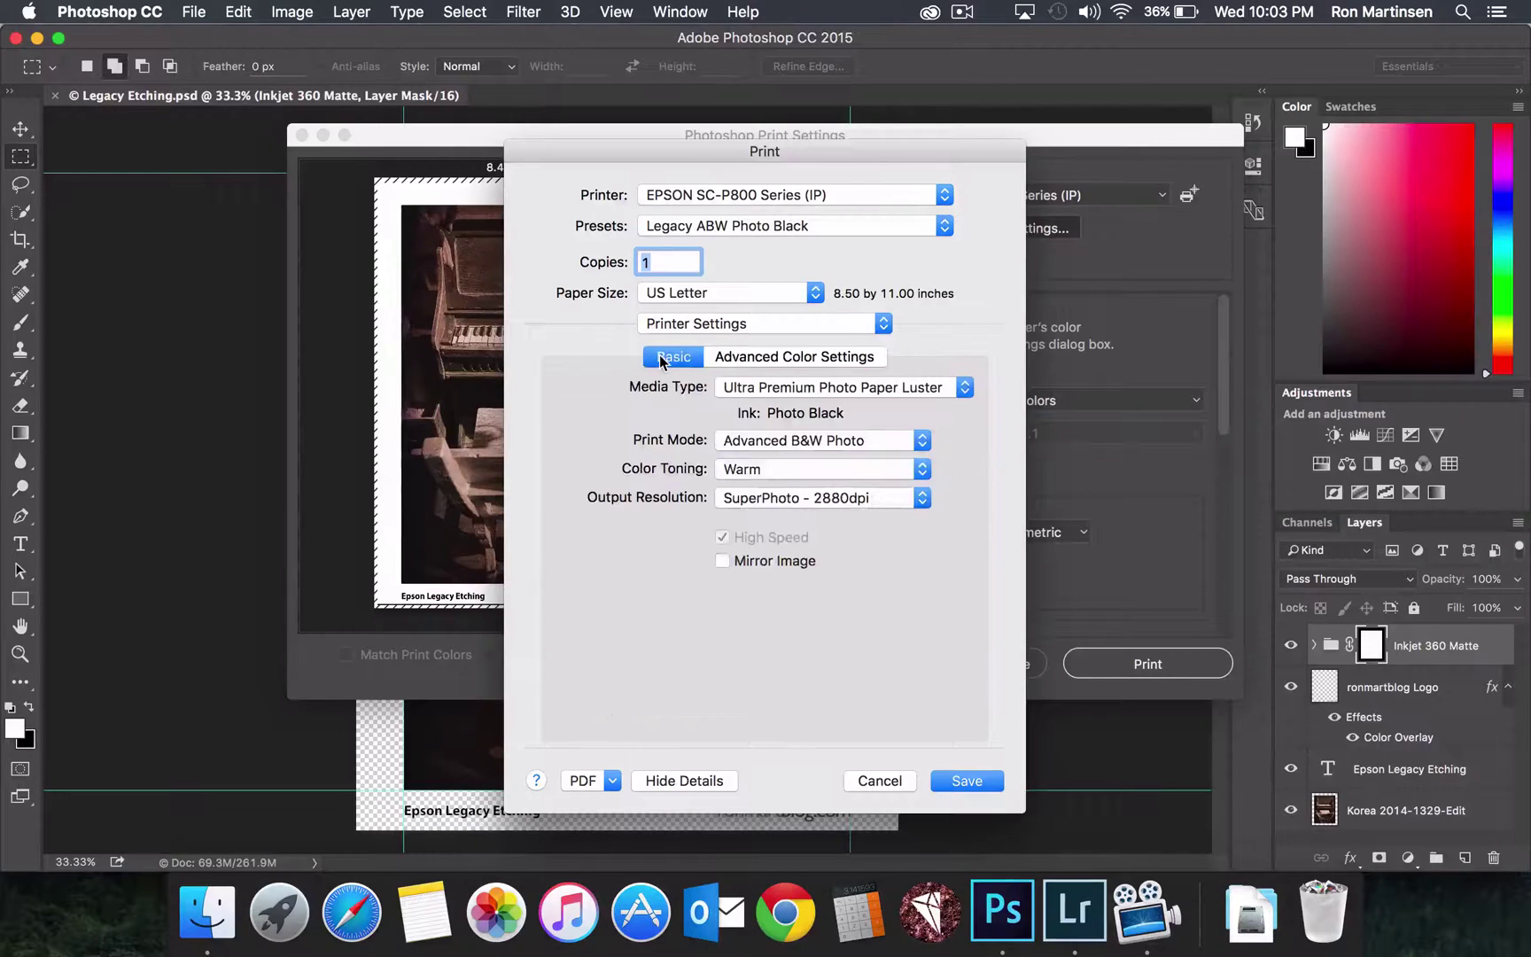
pyautogui.click(769, 387)
pyautogui.moveTo(769, 387)
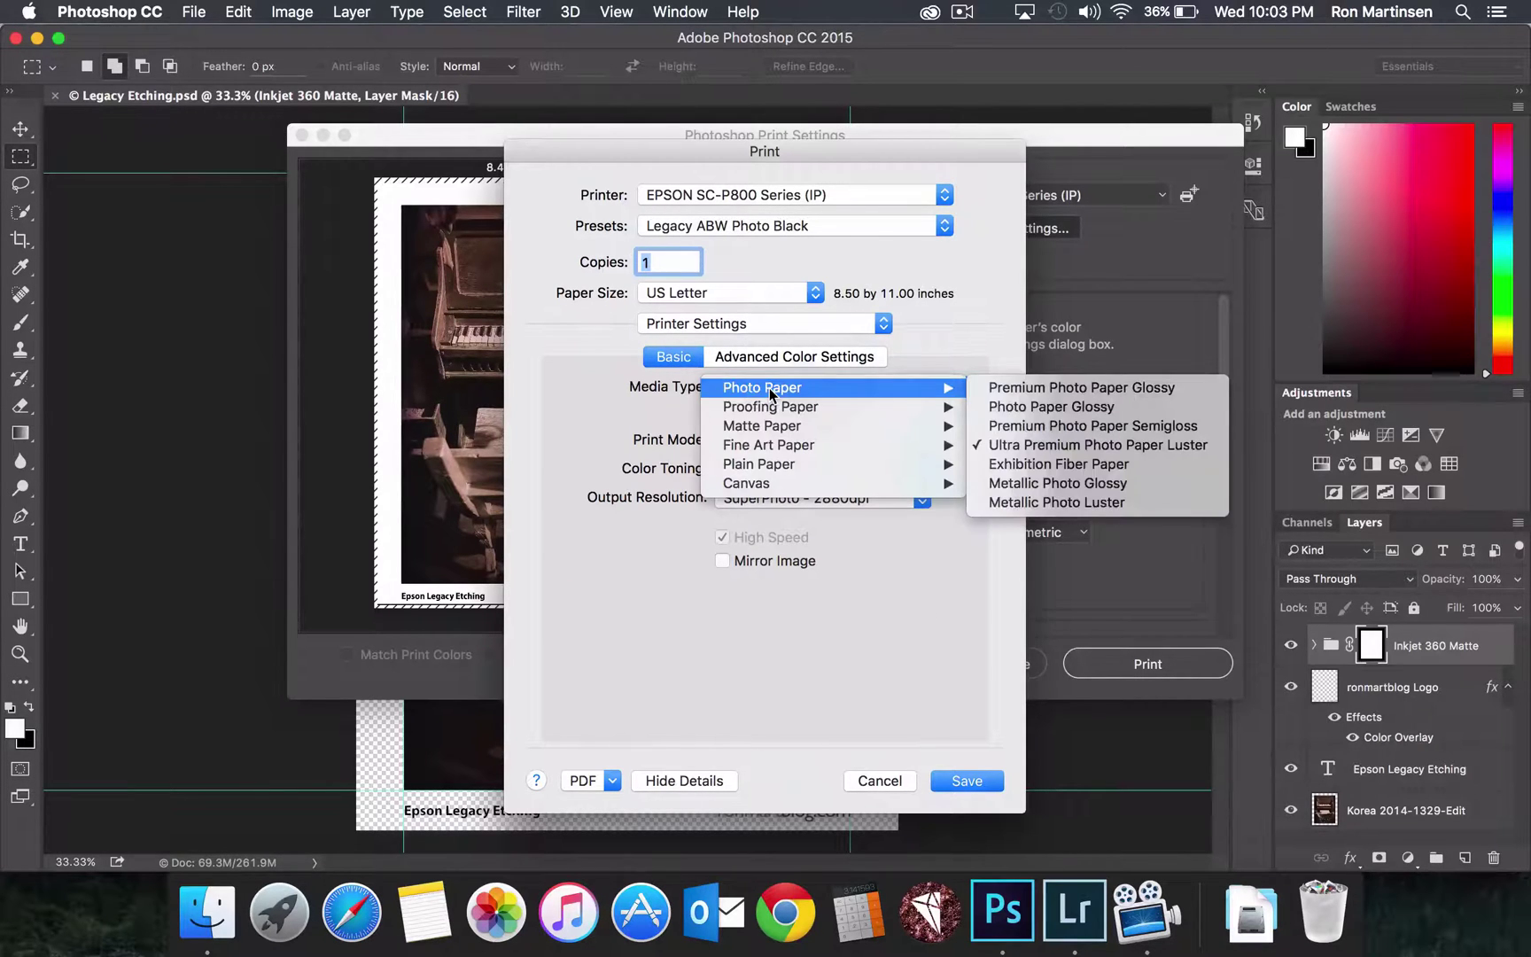
pyautogui.moveTo(771, 444)
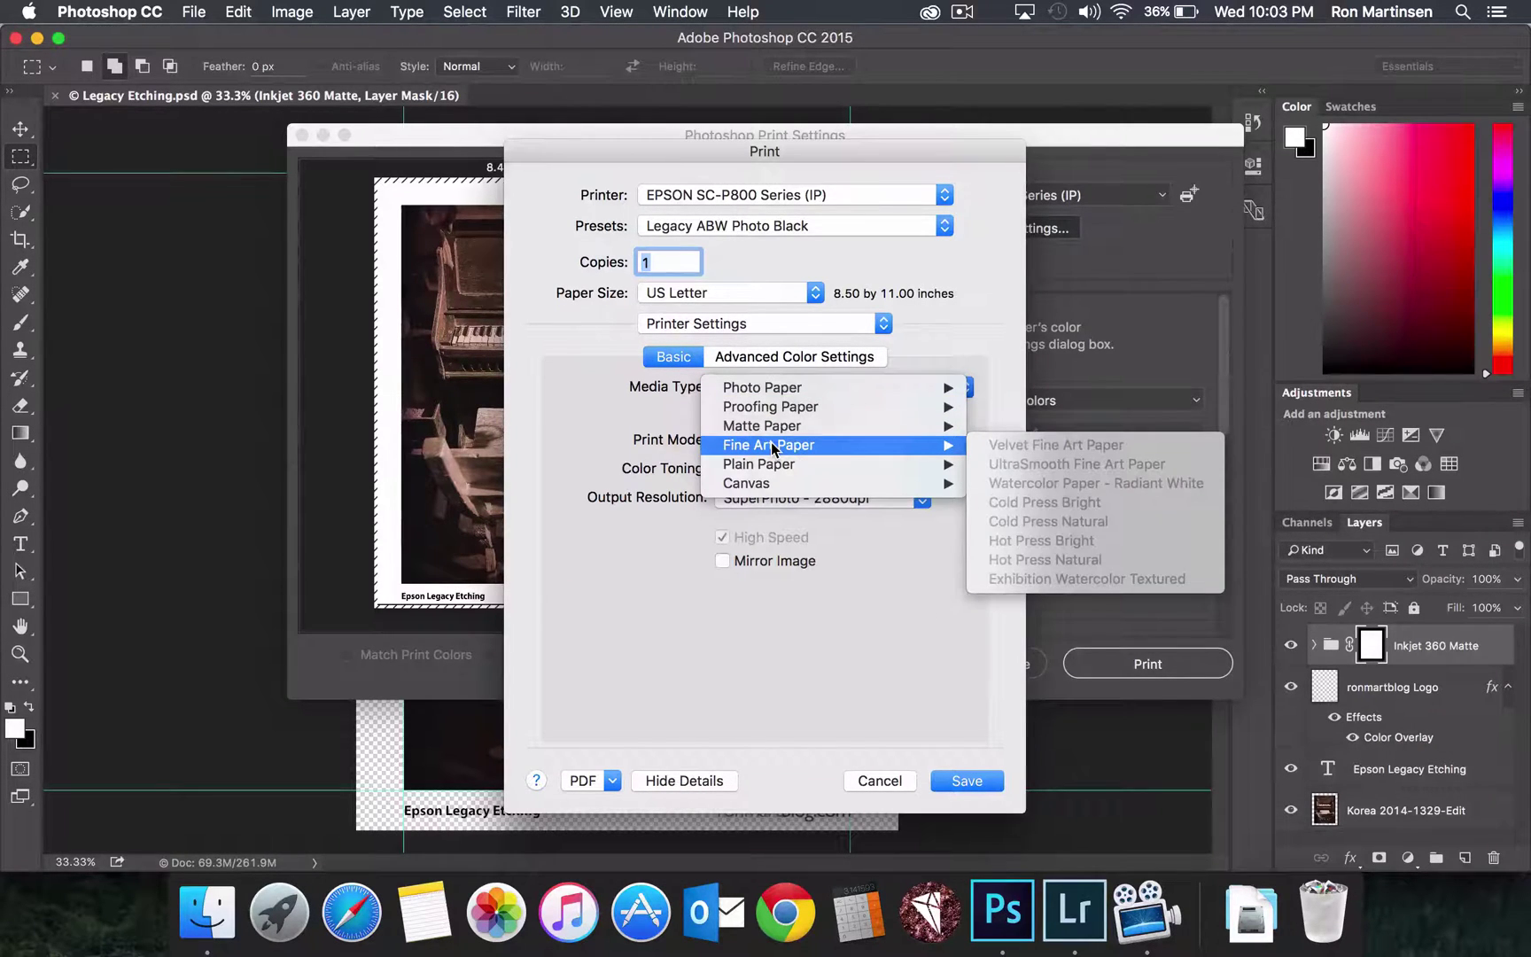
pyautogui.press('Escape')
# Set paper size to US Letter (Roll Paper) and media to Watercolor Paper - Radiant White
pyautogui.click(744, 295)
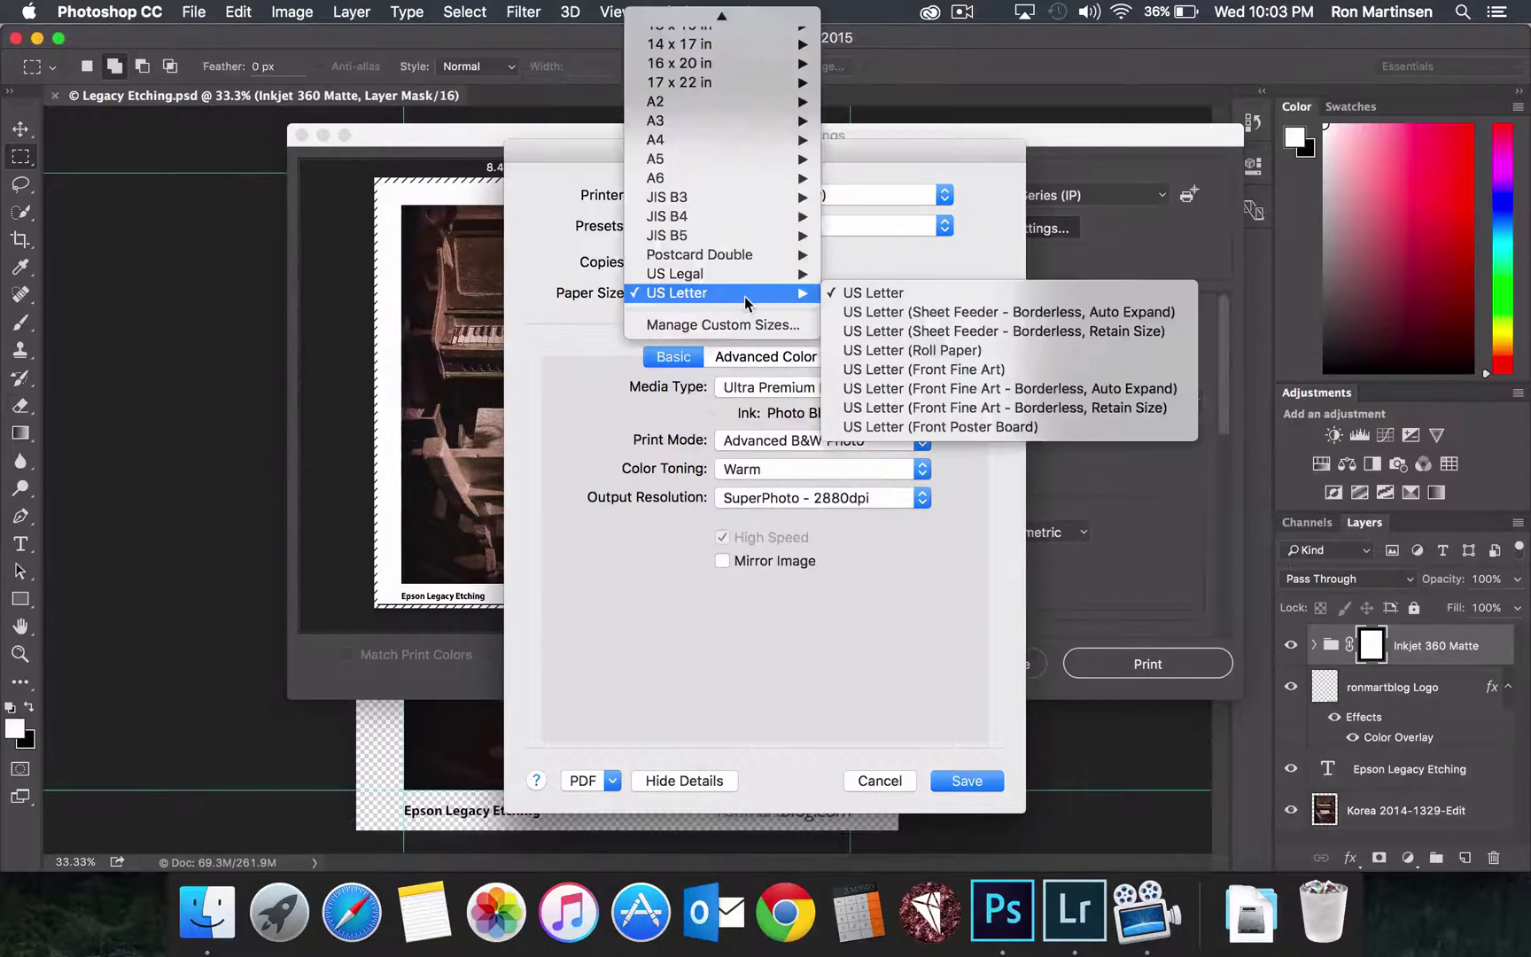
pyautogui.click(944, 350)
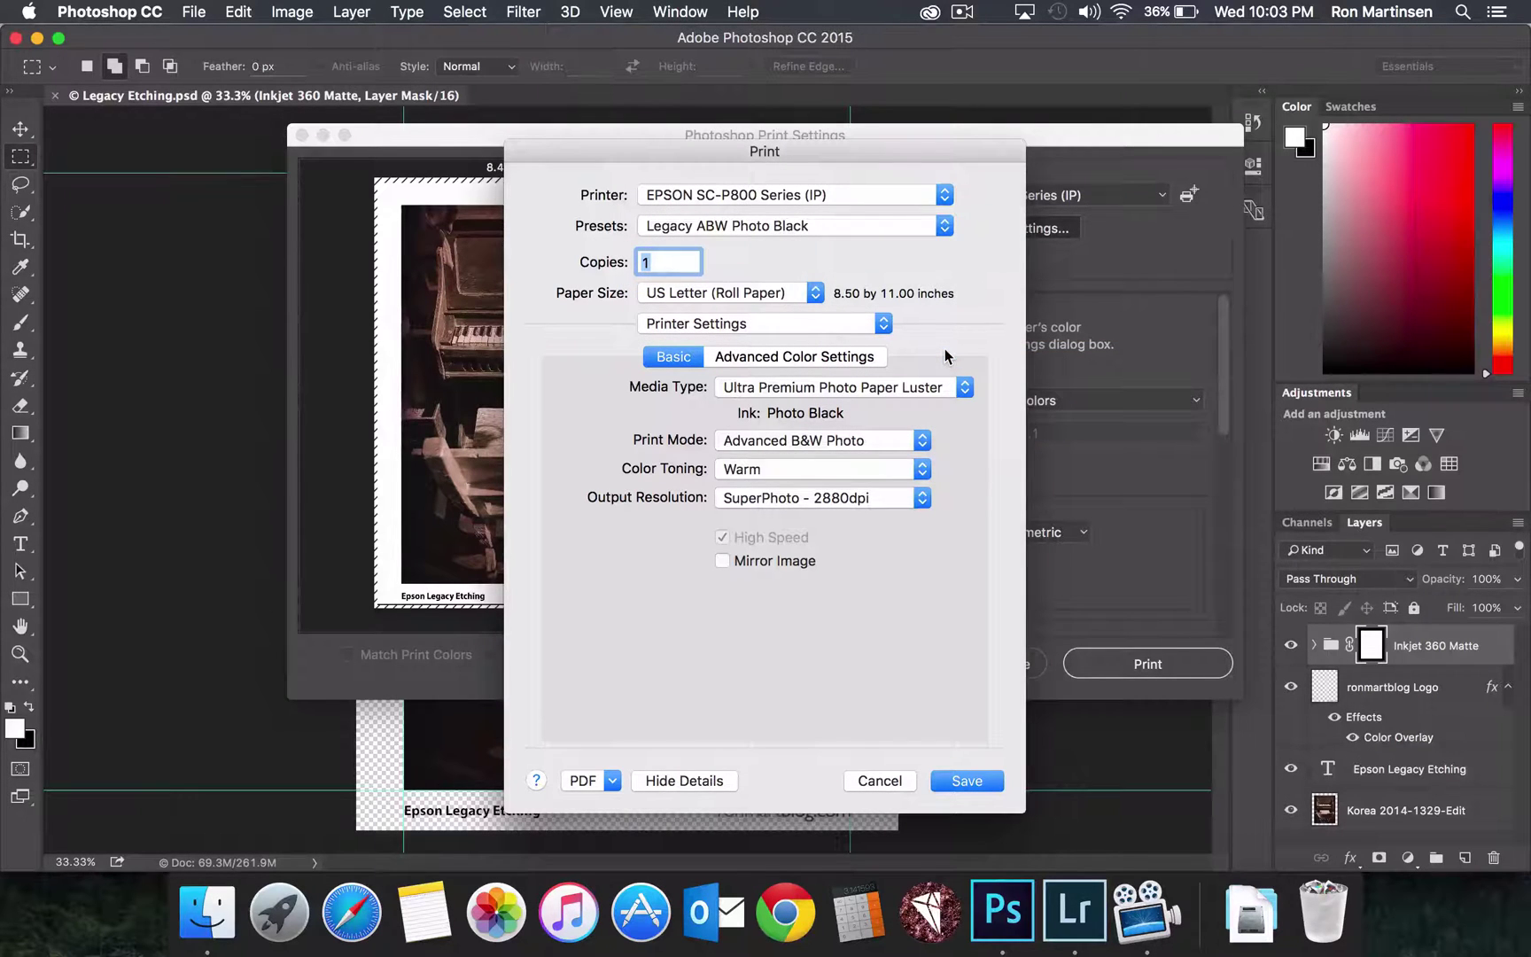
pyautogui.click(906, 387)
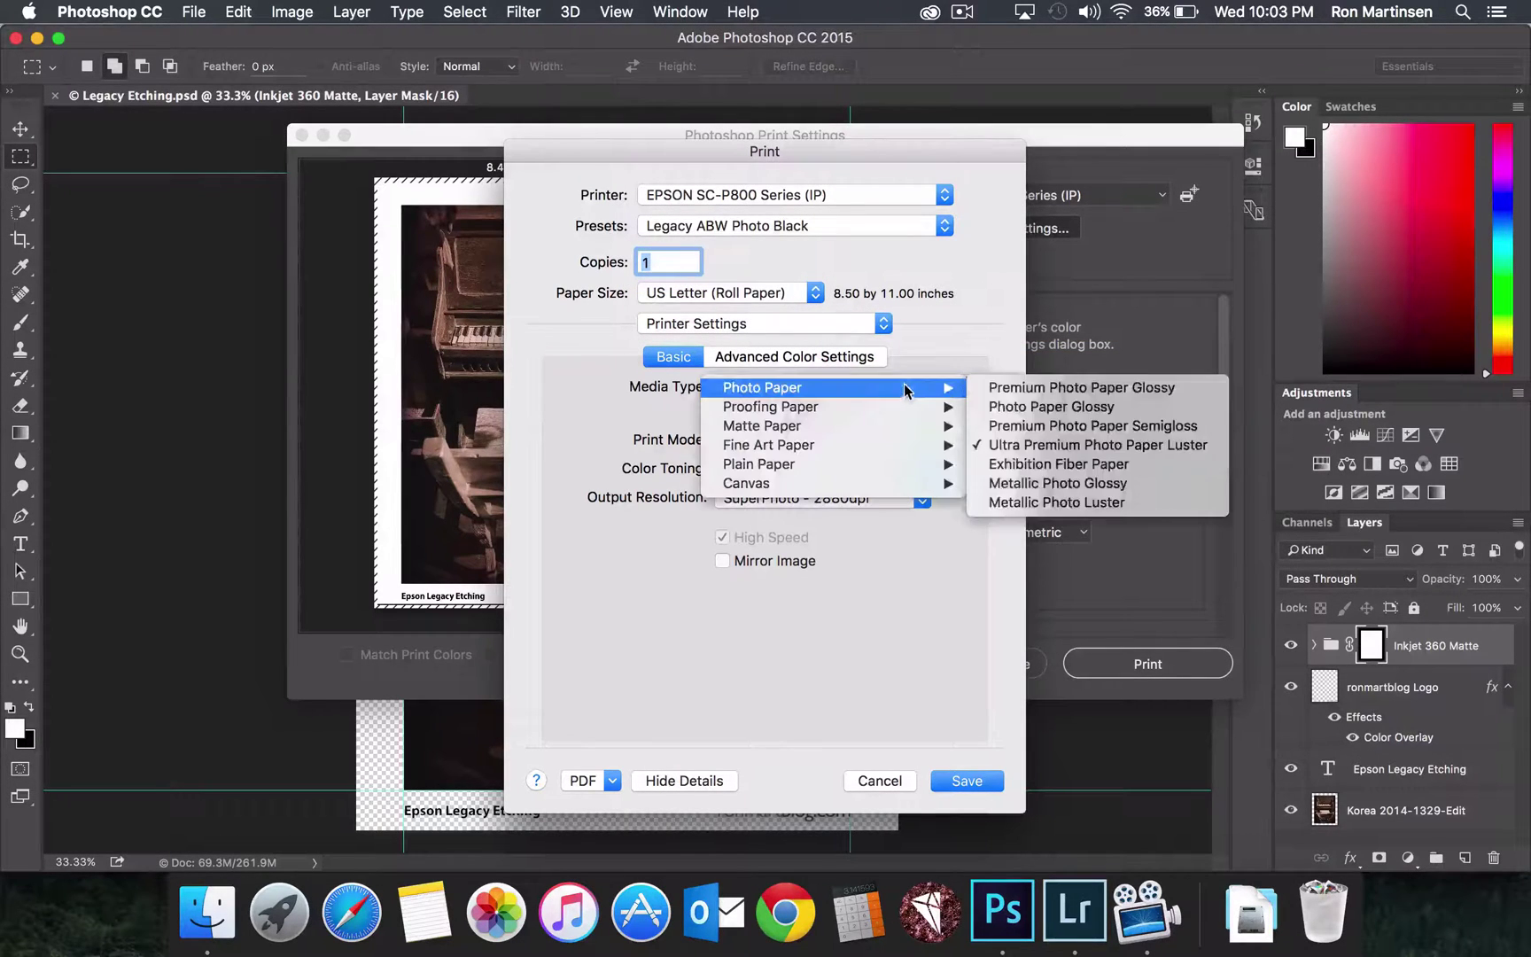
pyautogui.moveTo(902, 436)
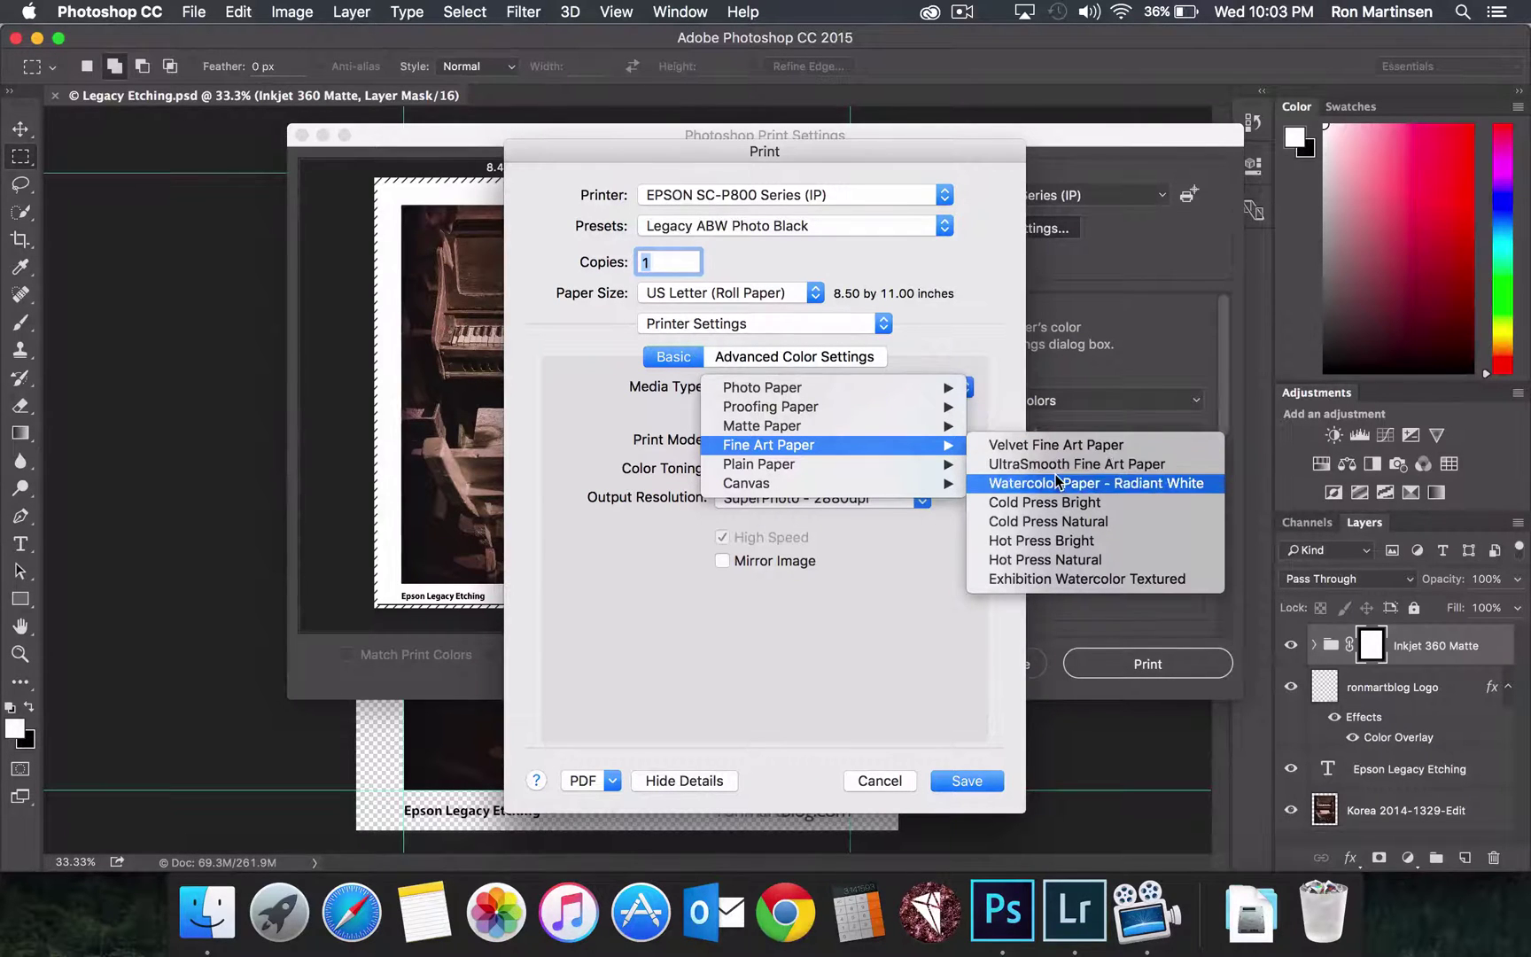
pyautogui.click(1059, 483)
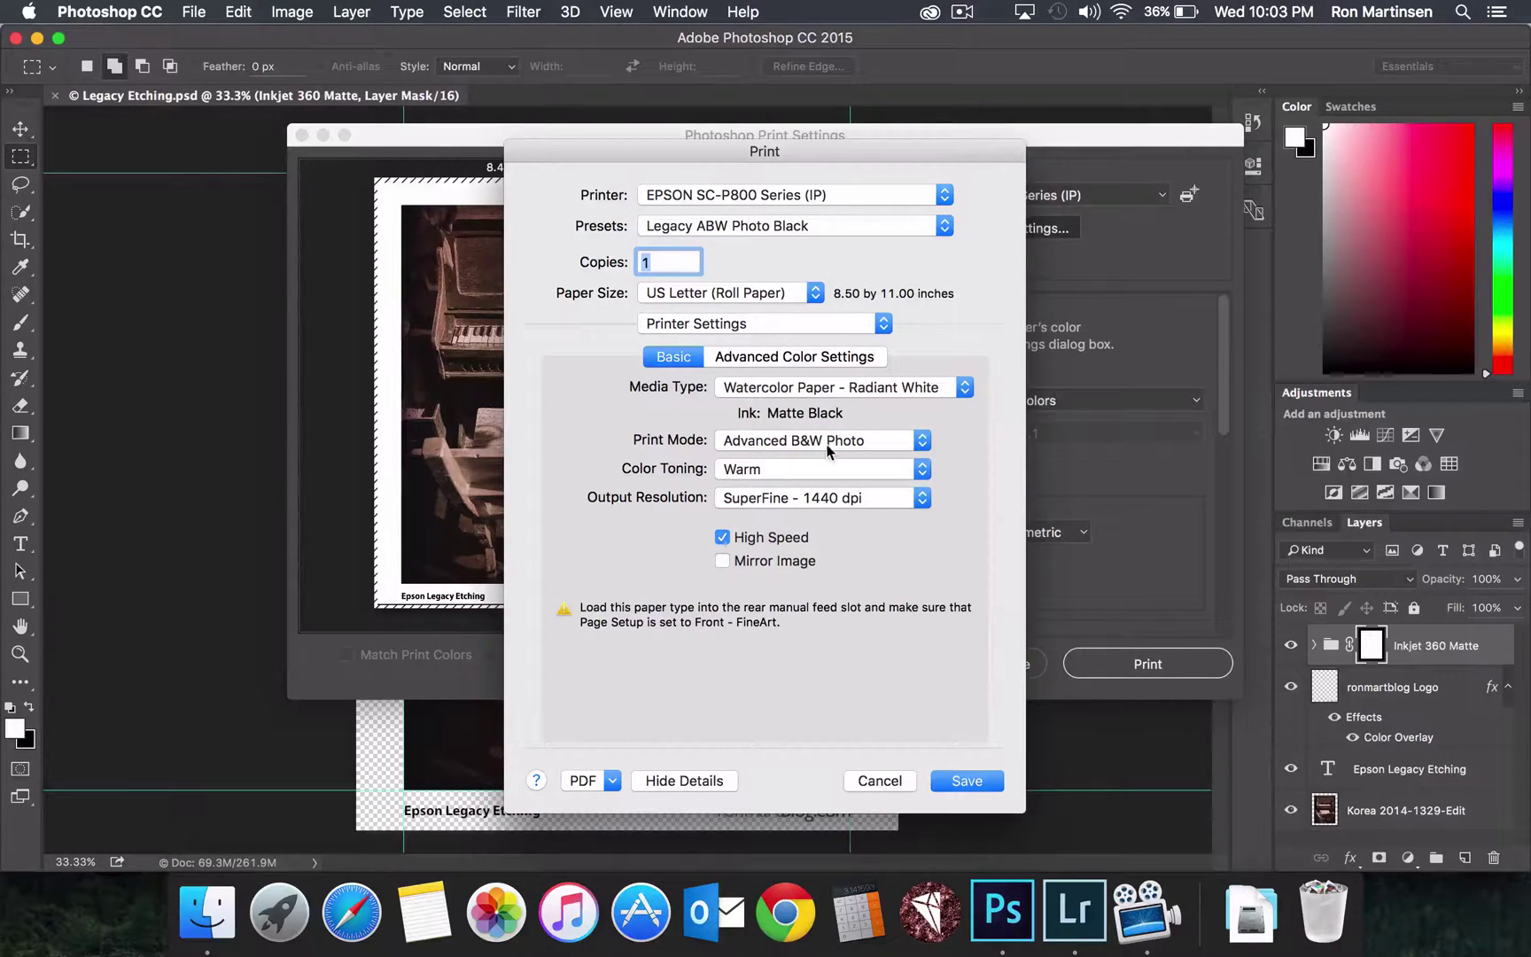
# Confirm Advanced B&W Photo mode, Warm toning and SuperFine - 1440 dpi resolution
pyautogui.click(735, 446)
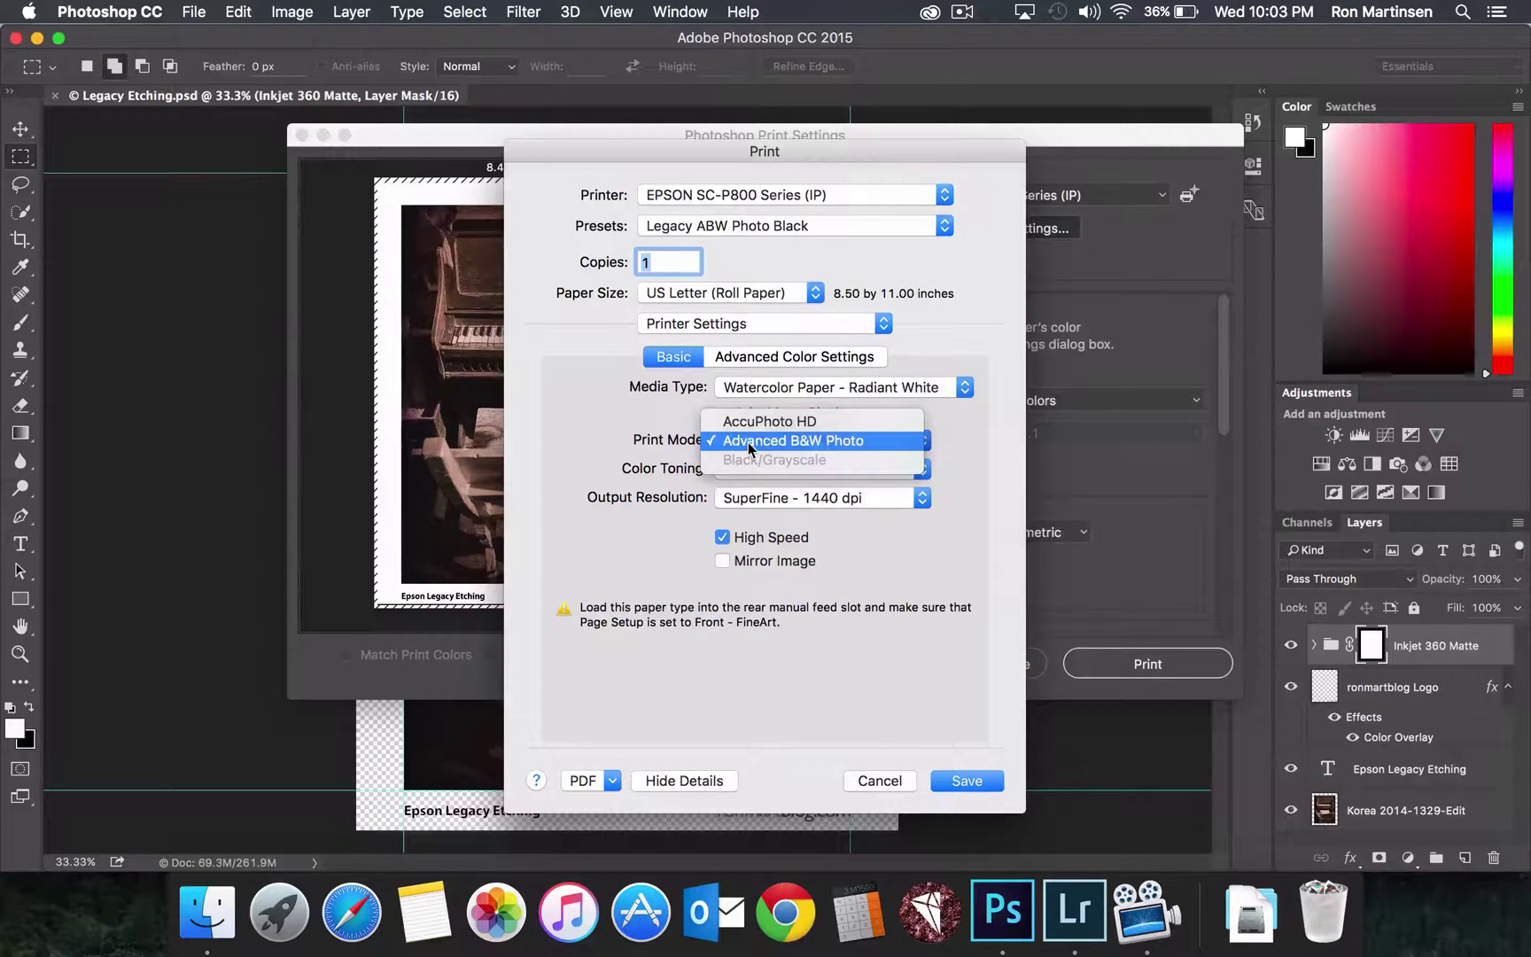
pyautogui.click(749, 449)
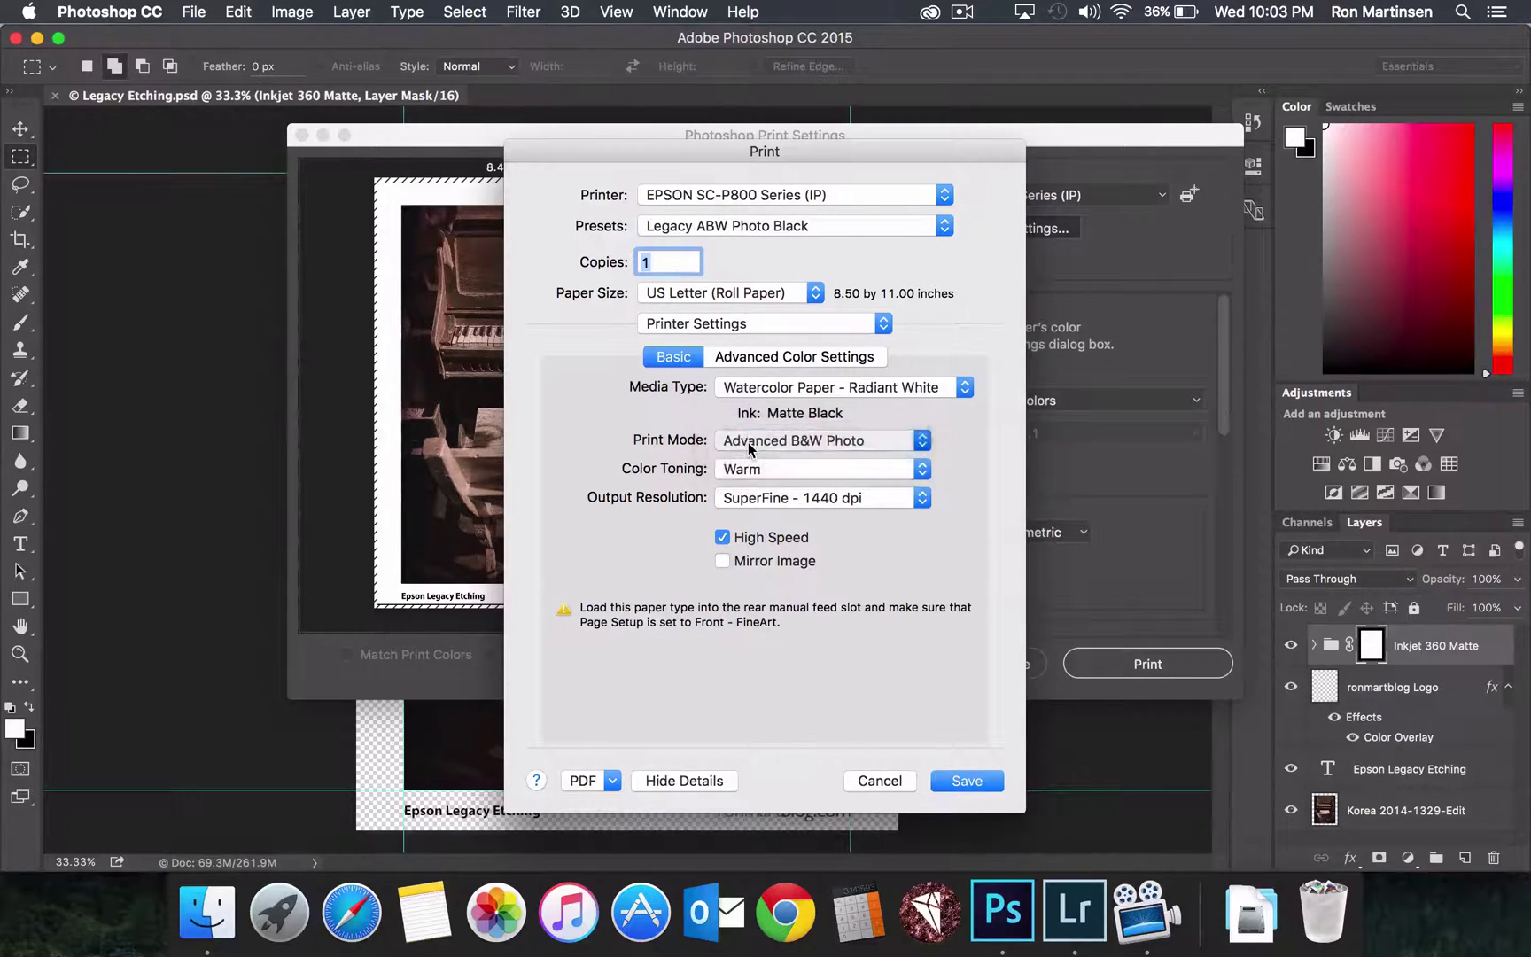
pyautogui.click(742, 470)
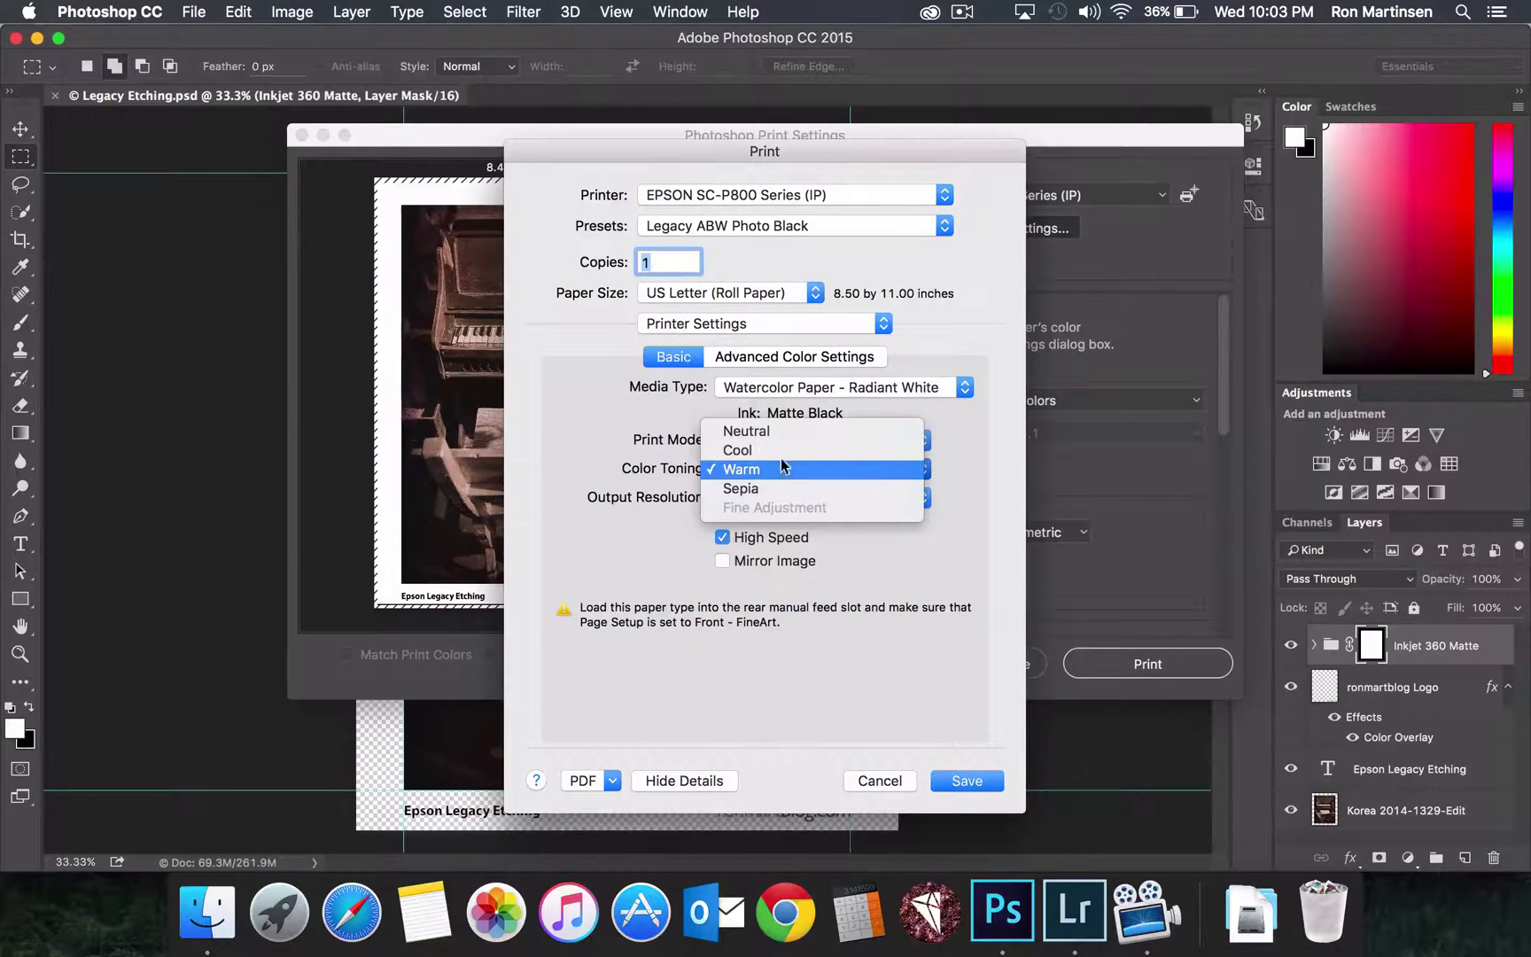
pyautogui.click(777, 470)
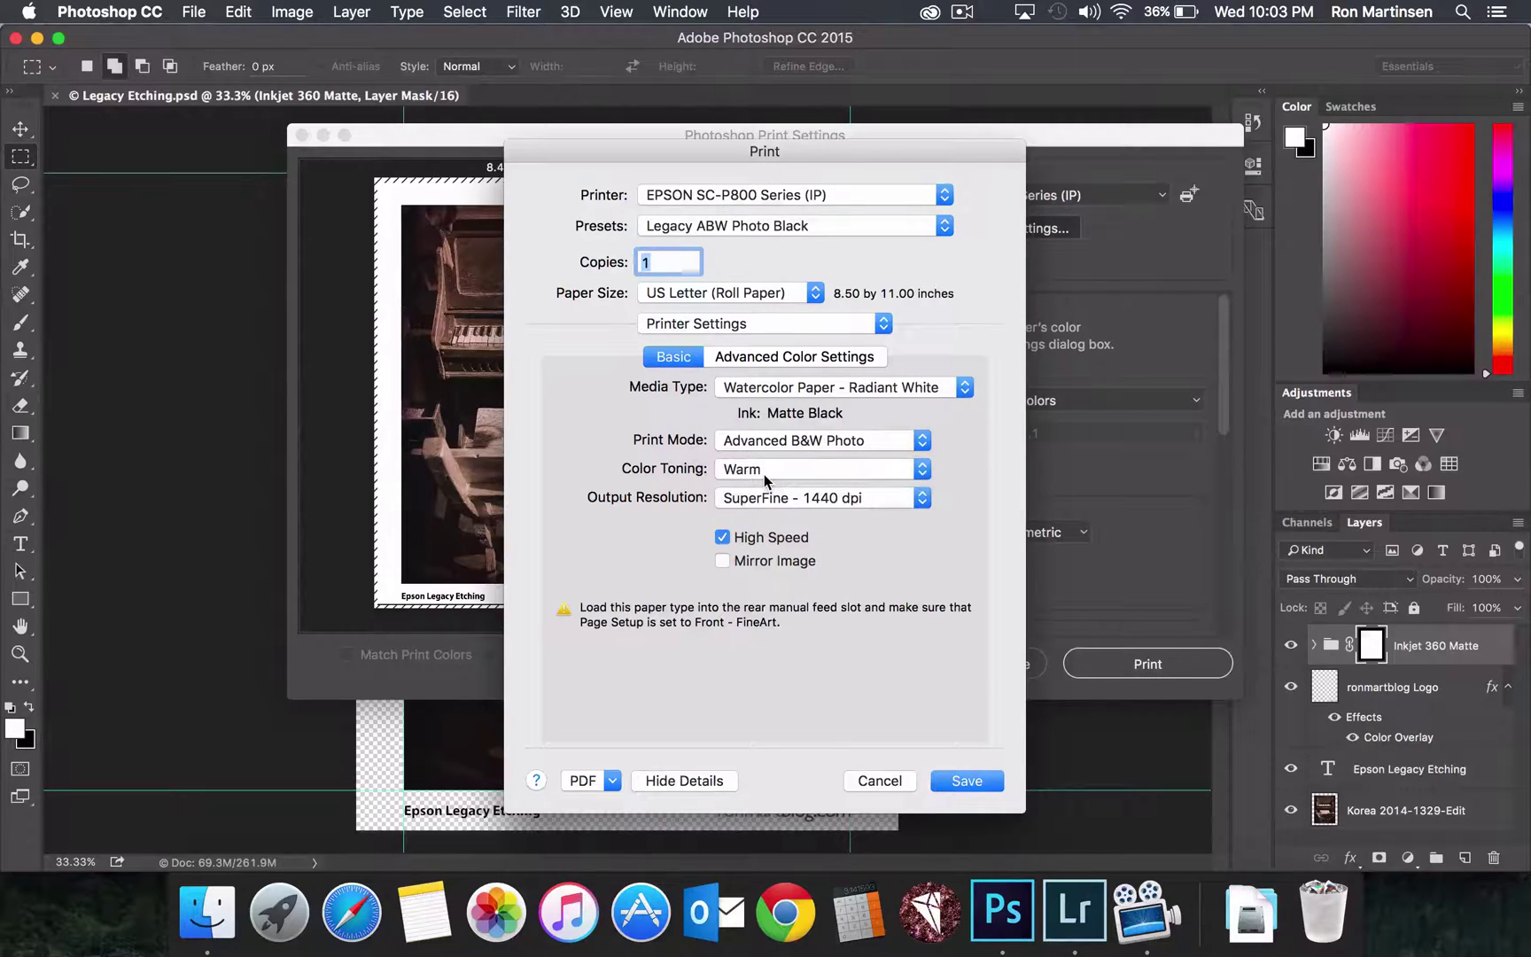
pyautogui.click(767, 499)
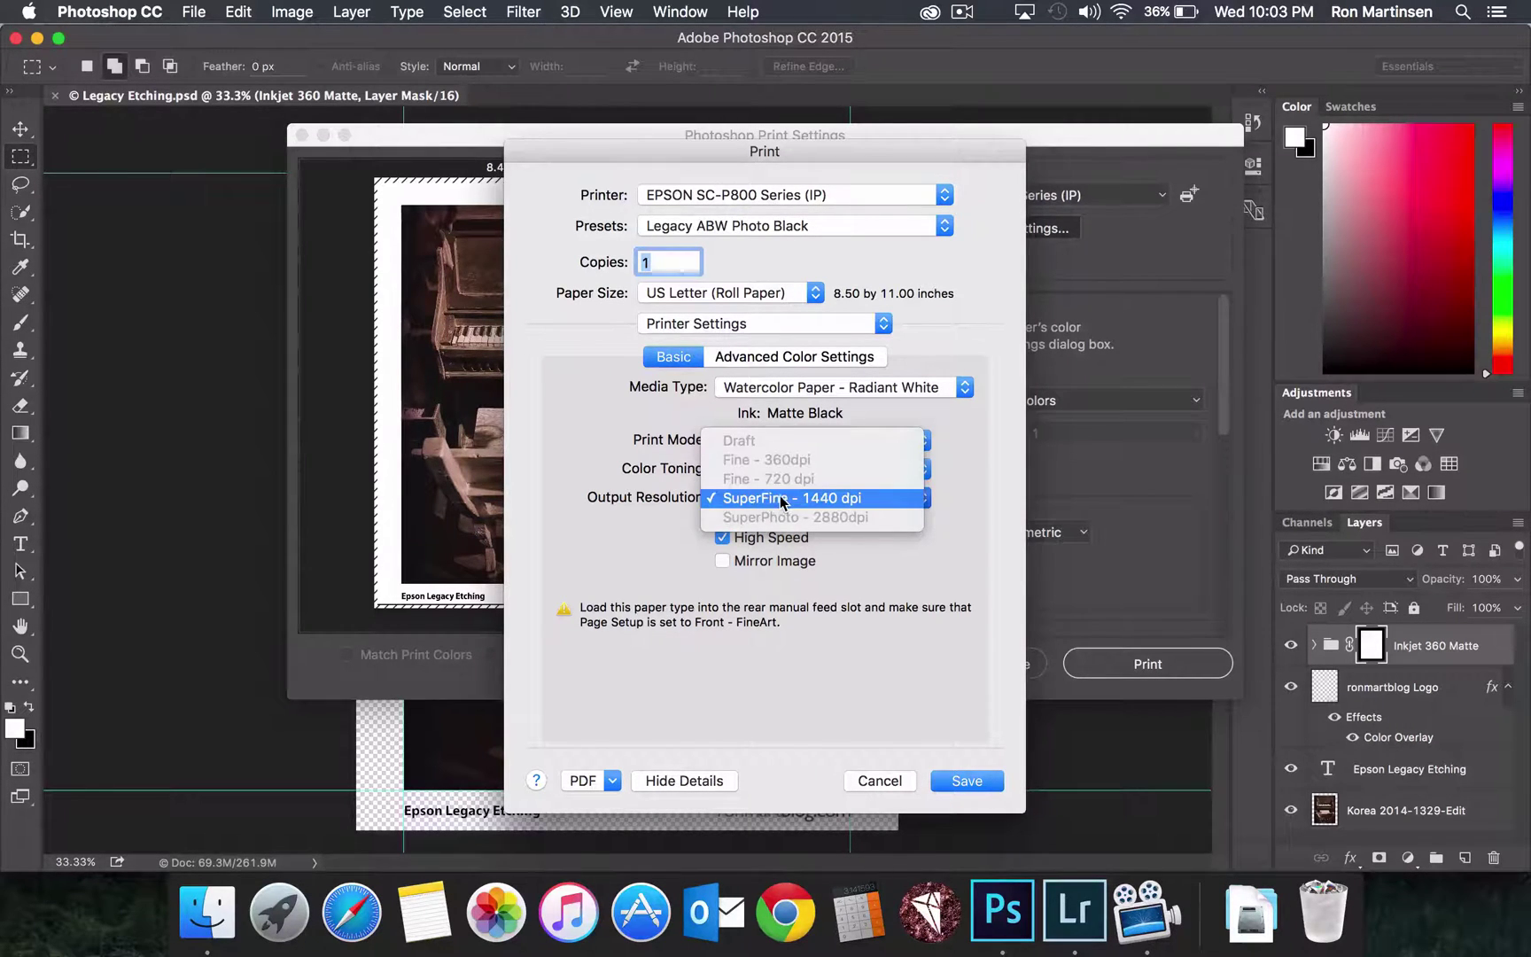
pyautogui.click(857, 499)
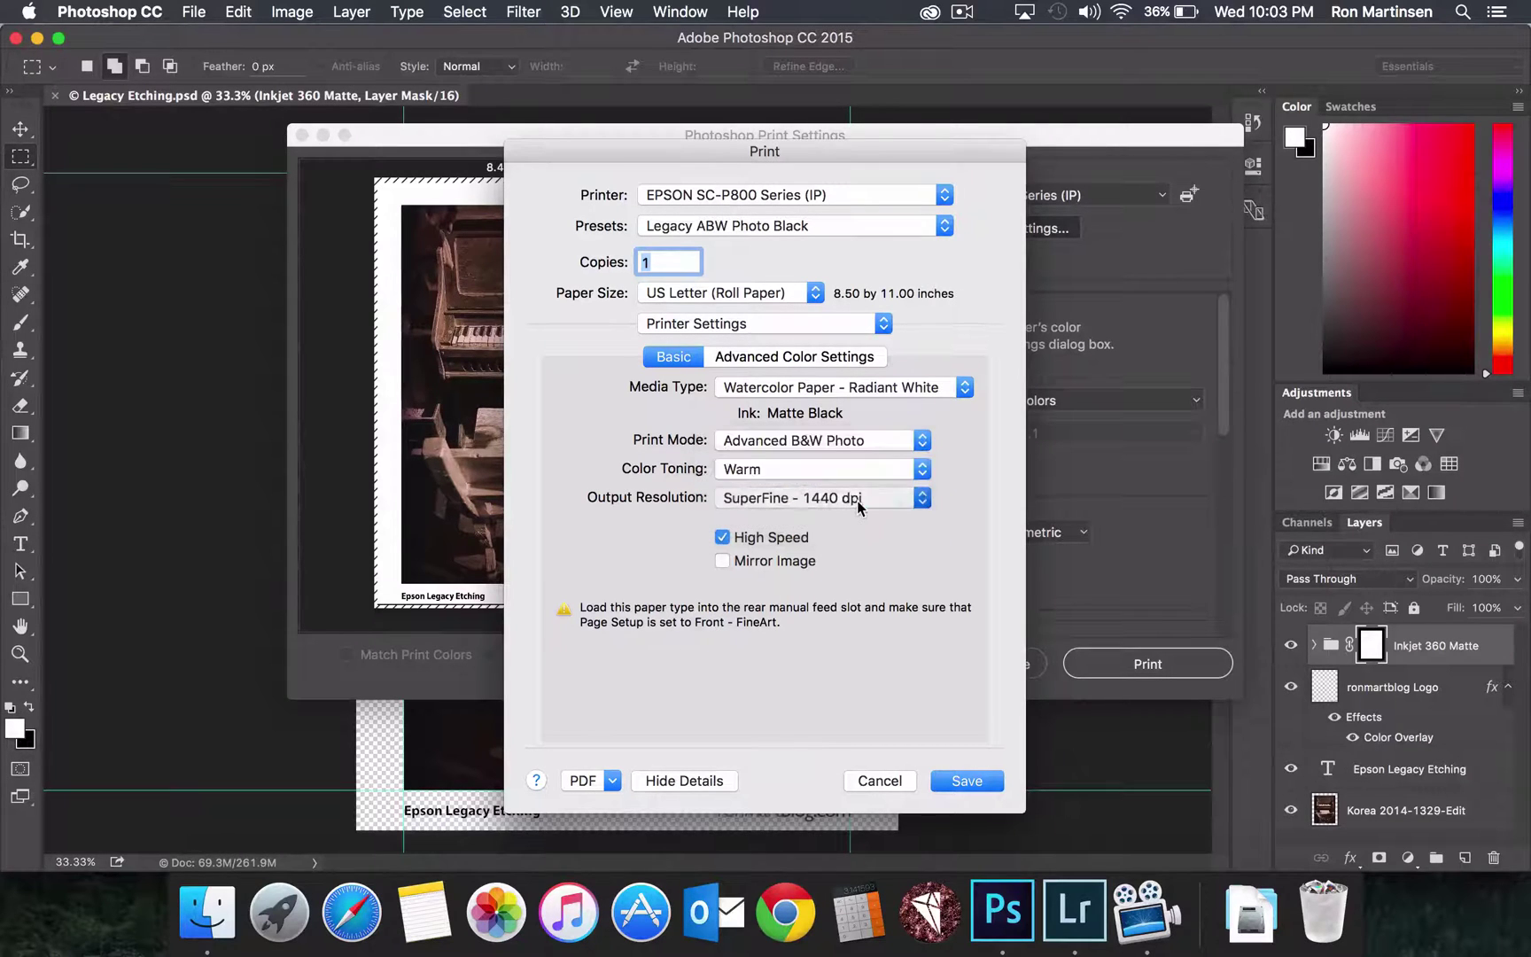
# In Advanced Color Settings, keep Warm toning and shift the tone balance offset
pyautogui.click(784, 358)
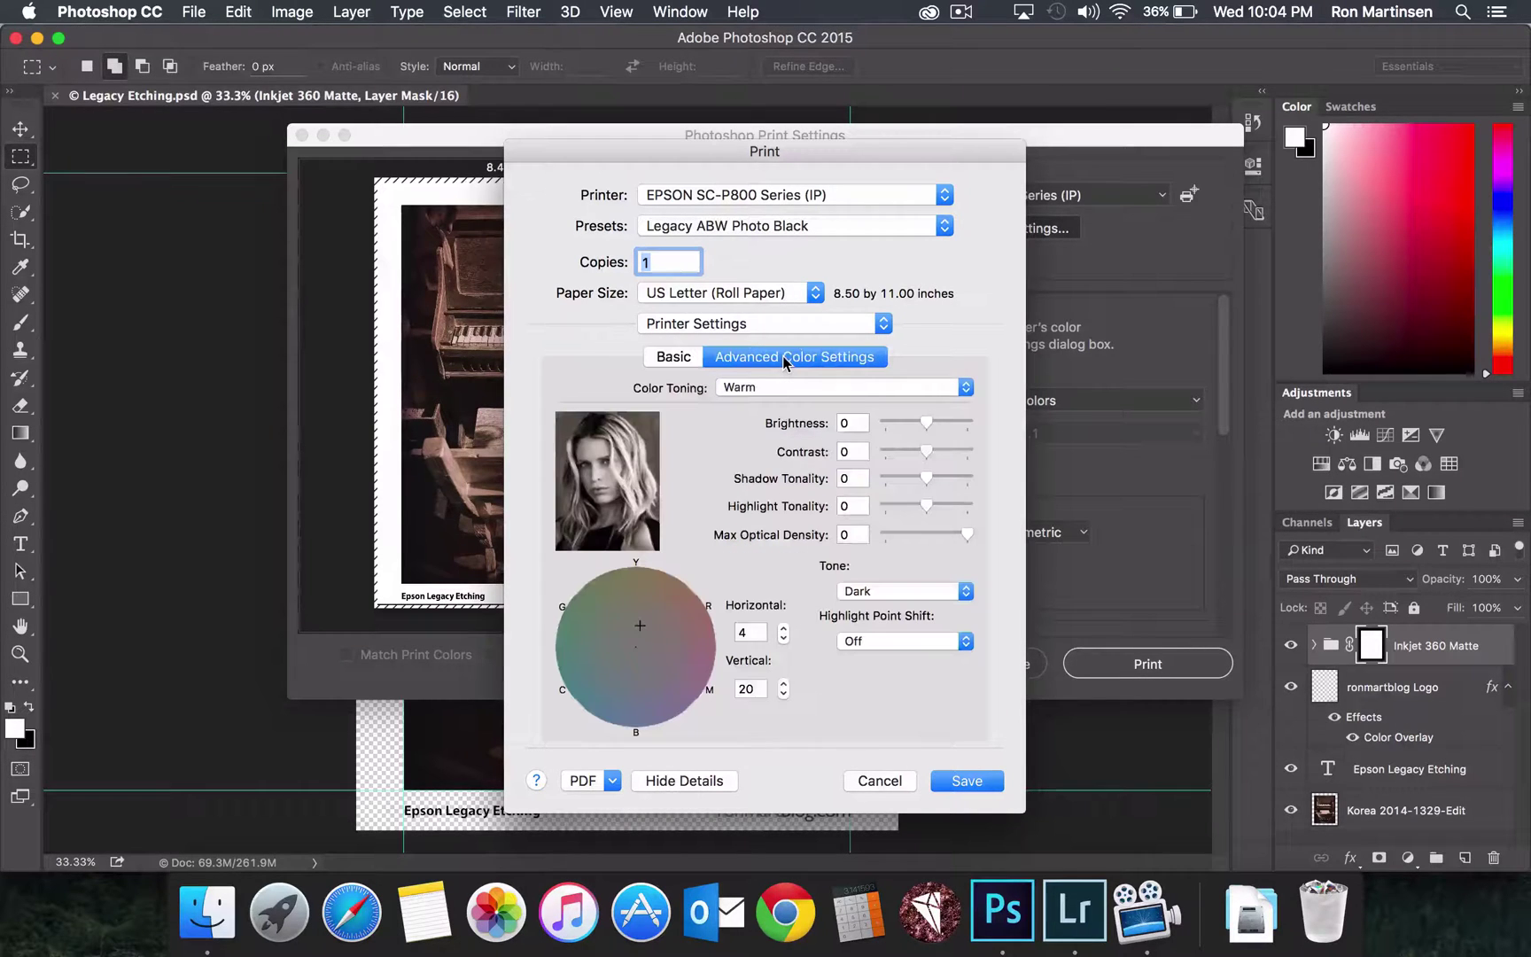
pyautogui.click(734, 395)
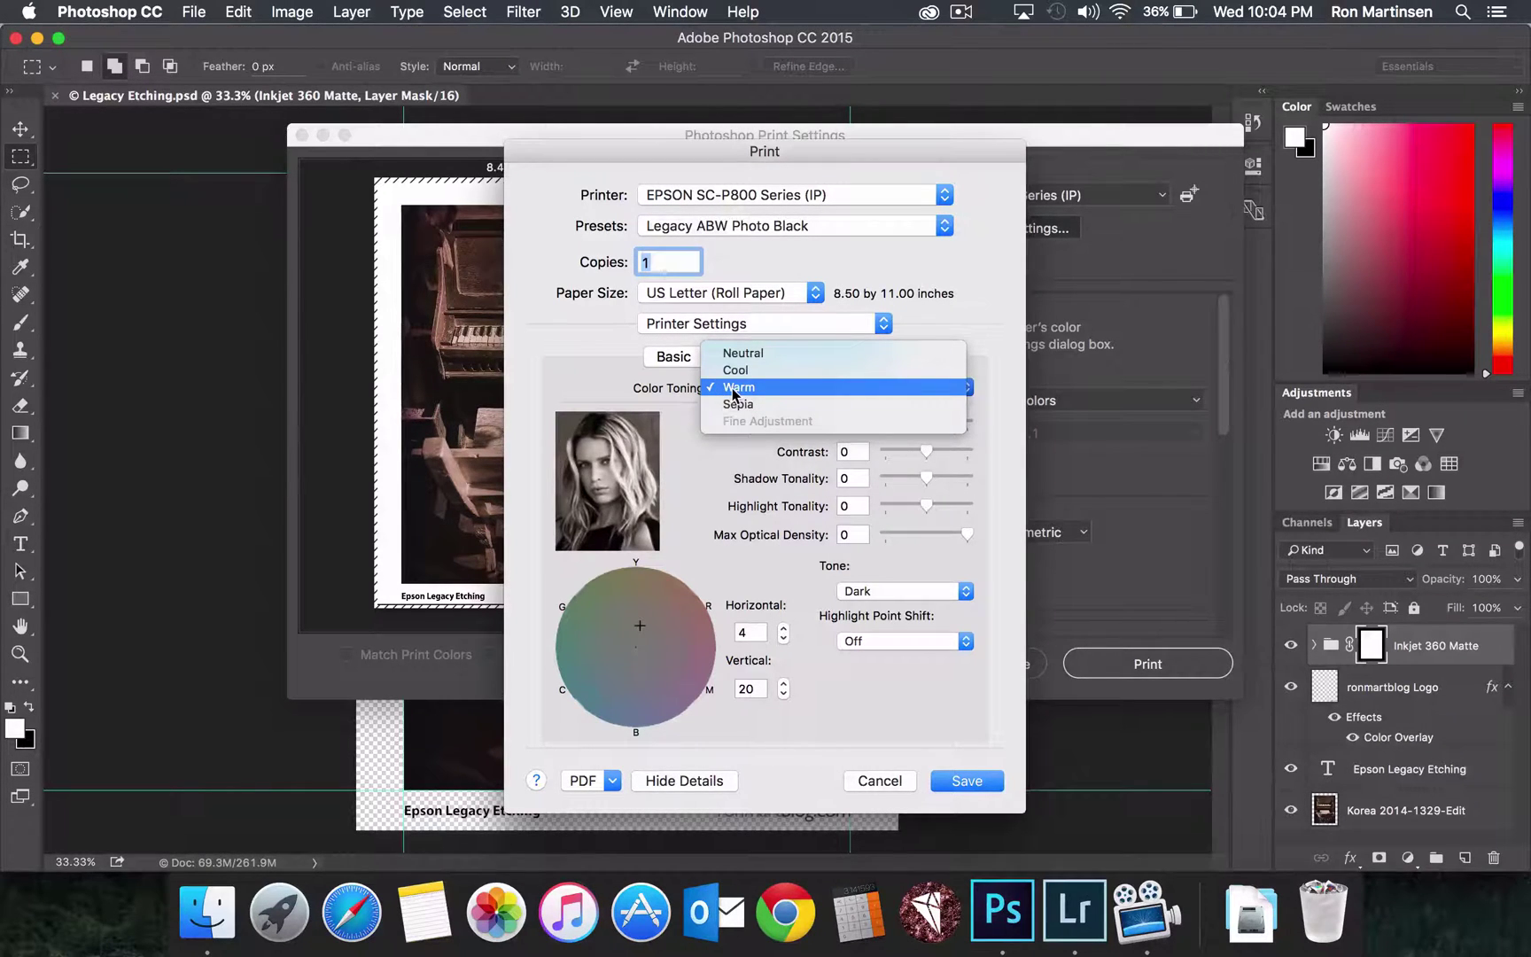
pyautogui.click(733, 390)
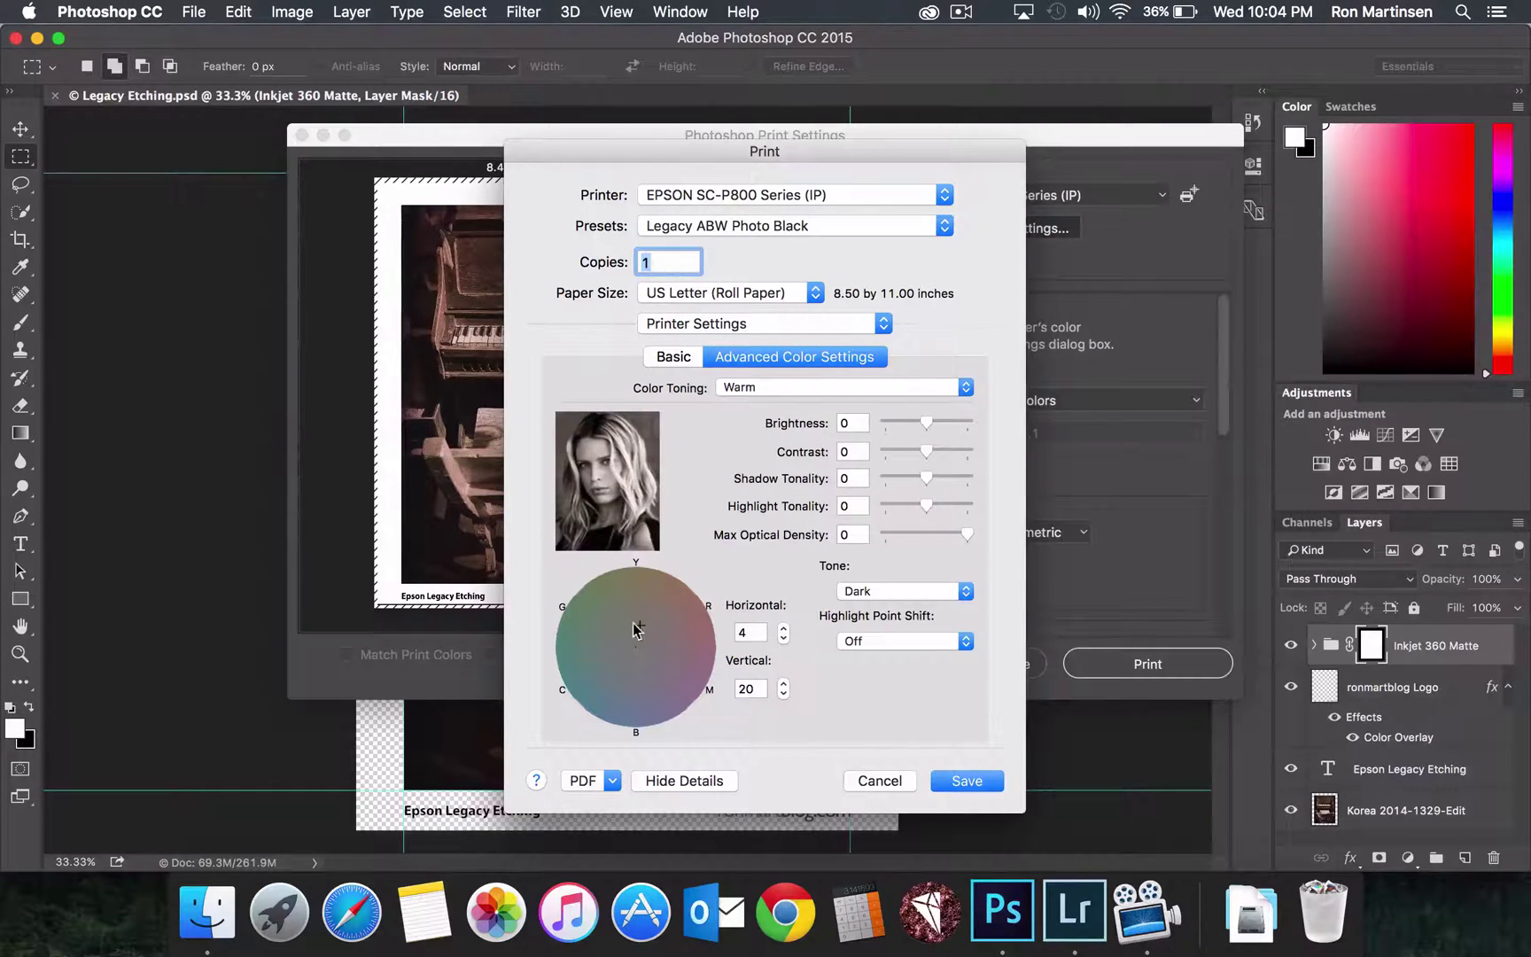
pyautogui.moveTo(639, 625); pyautogui.dragTo(702, 645)
pyautogui.click(753, 390)
pyautogui.click(735, 356)
# Keep the Tone setting at Dark
pyautogui.click(870, 596)
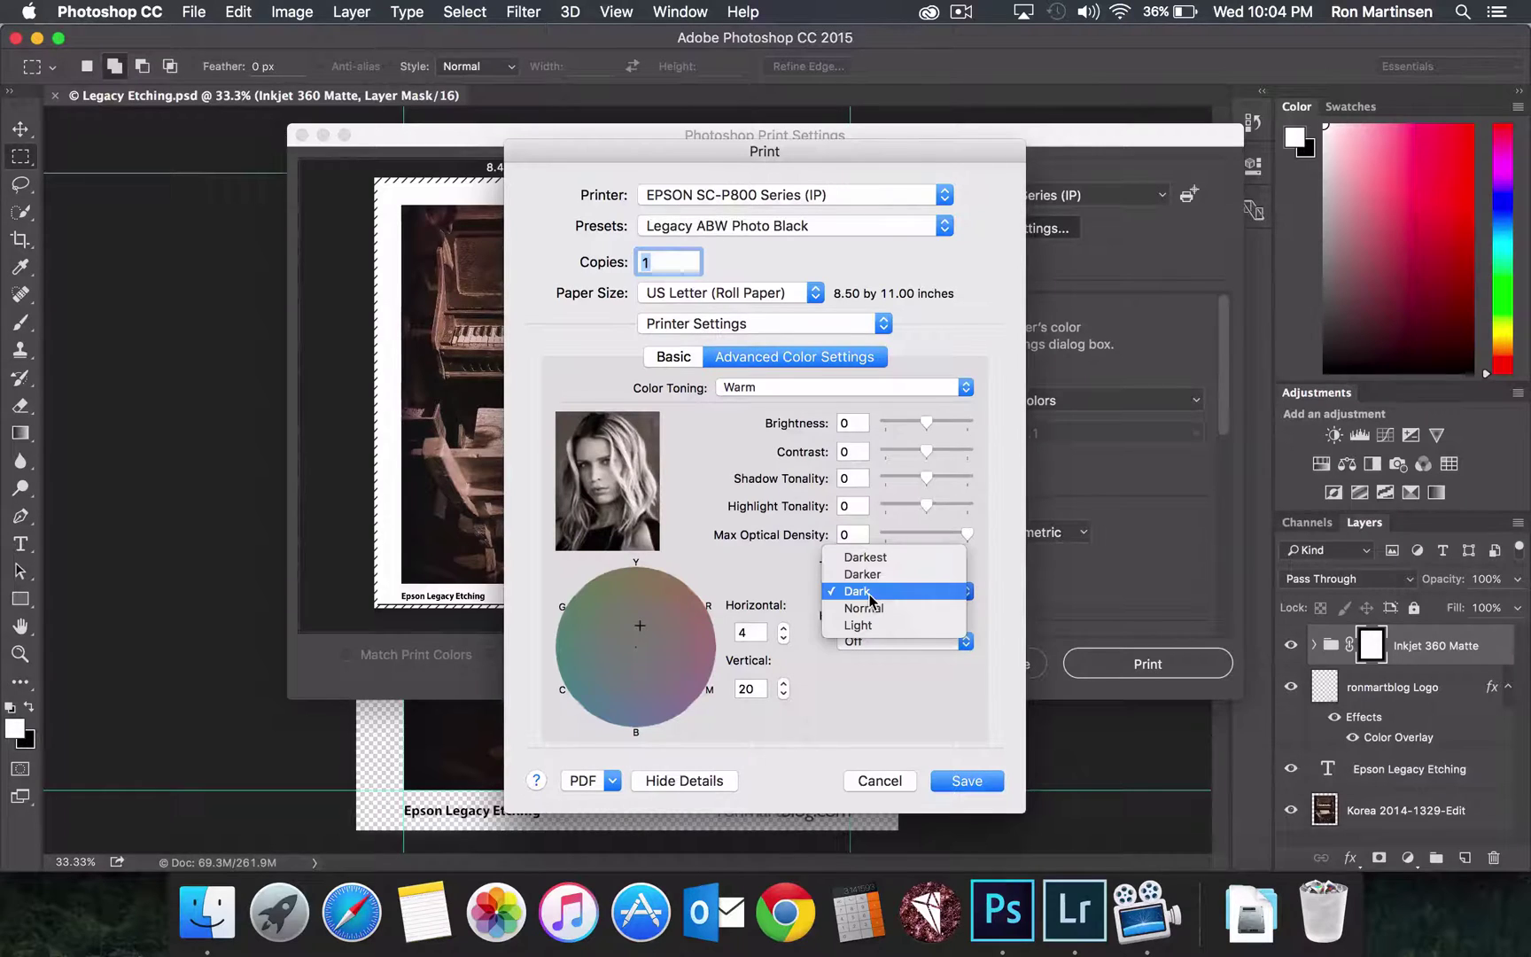
pyautogui.click(869, 591)
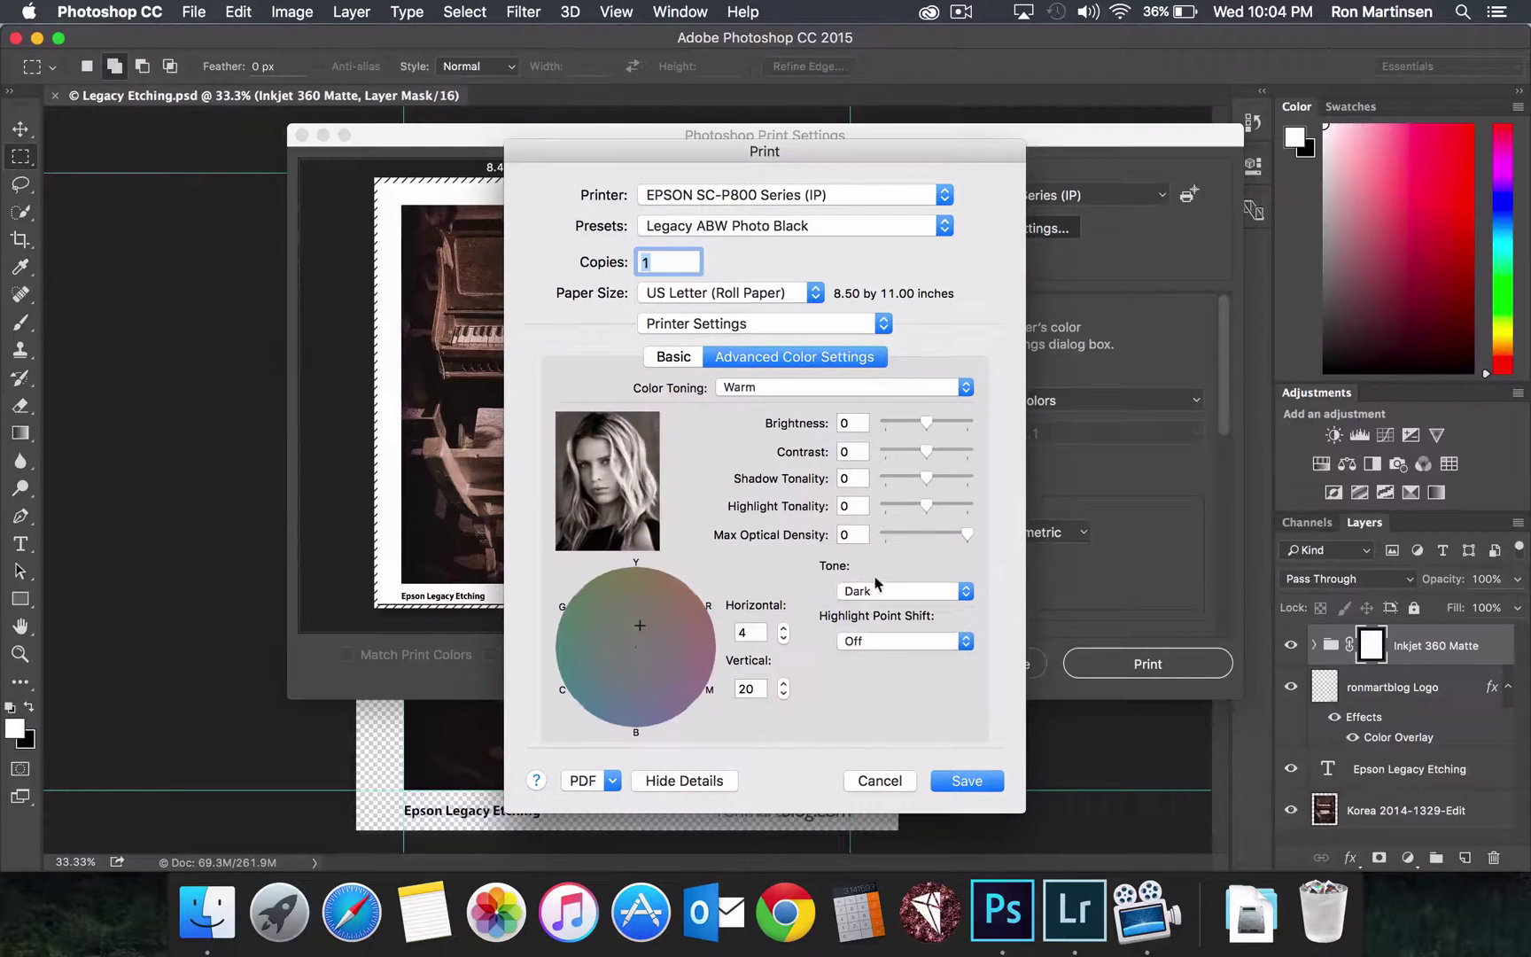
pyautogui.click(881, 590)
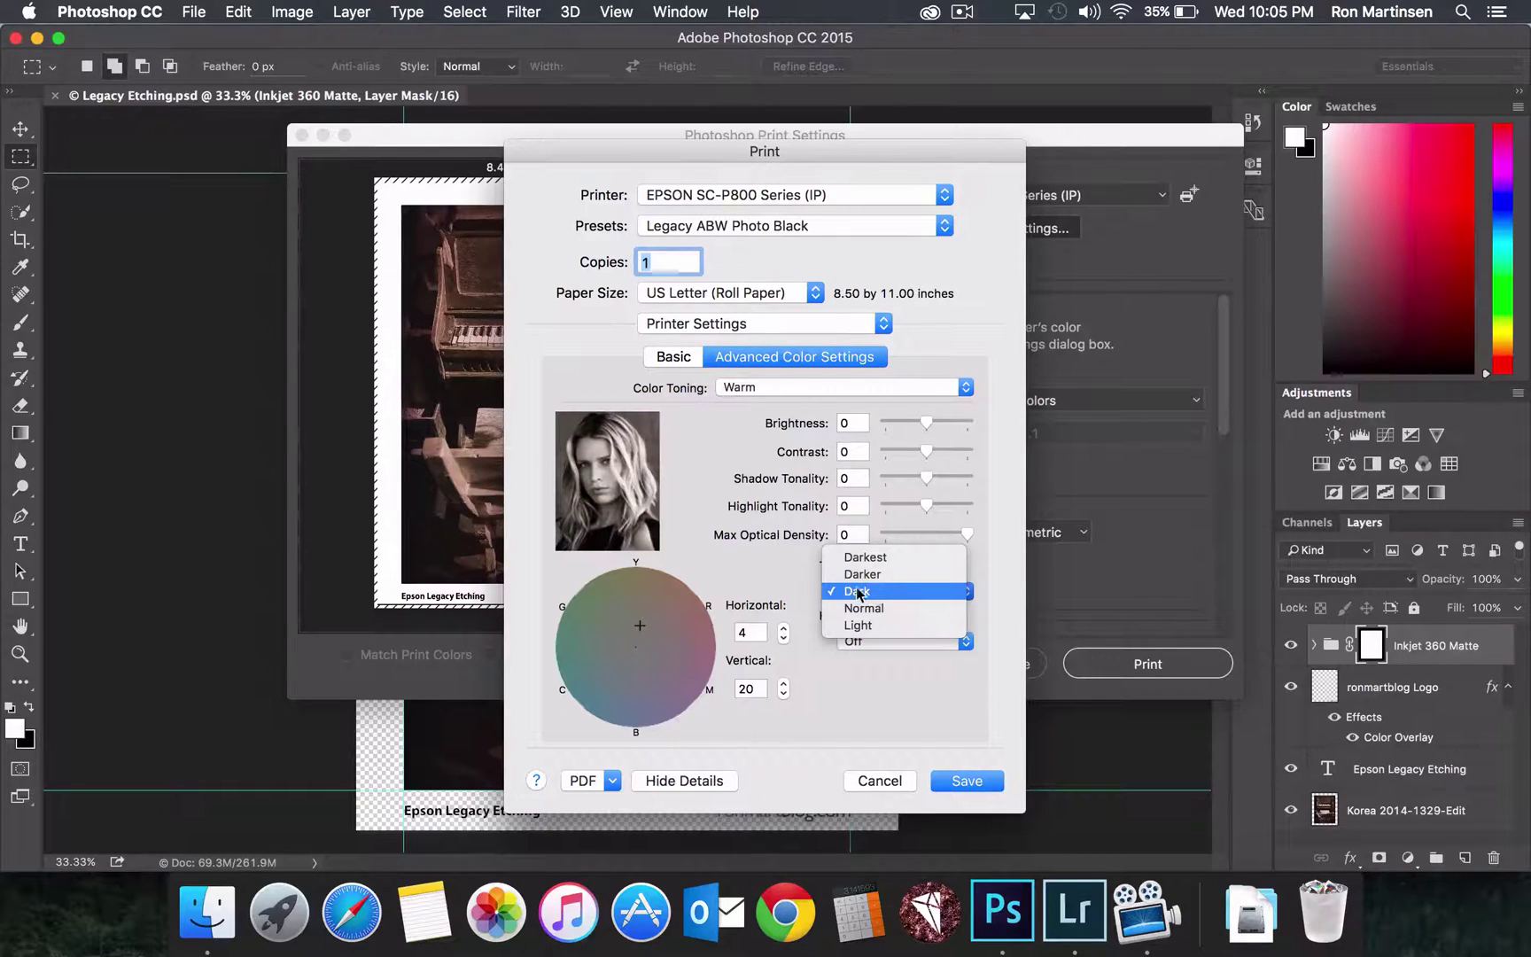
pyautogui.click(957, 591)
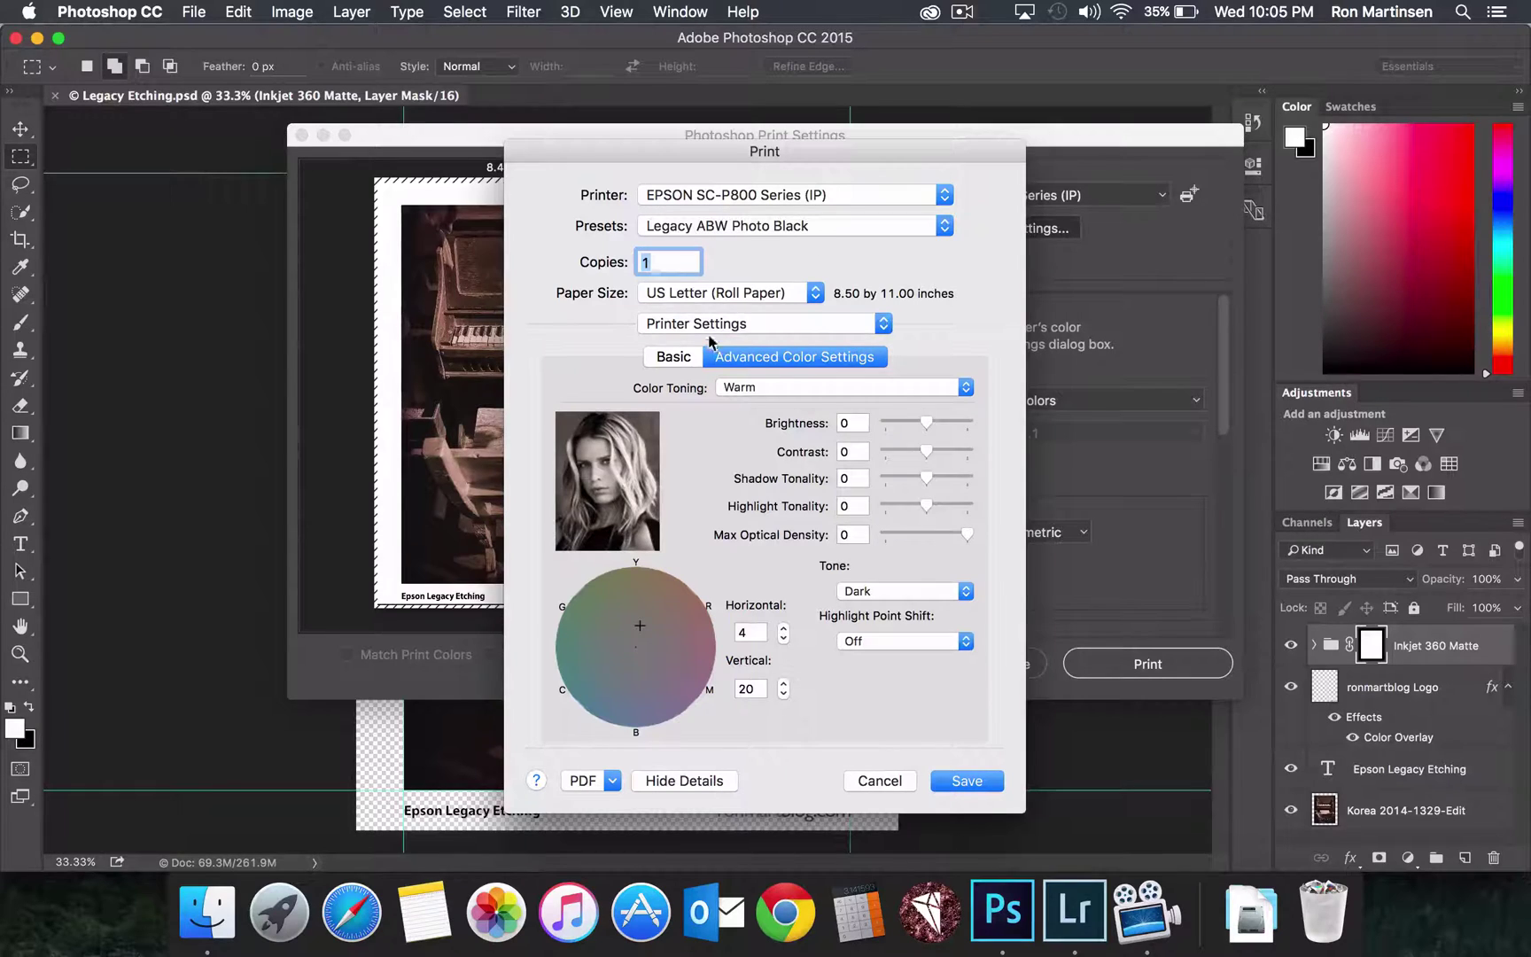
pyautogui.click(691, 357)
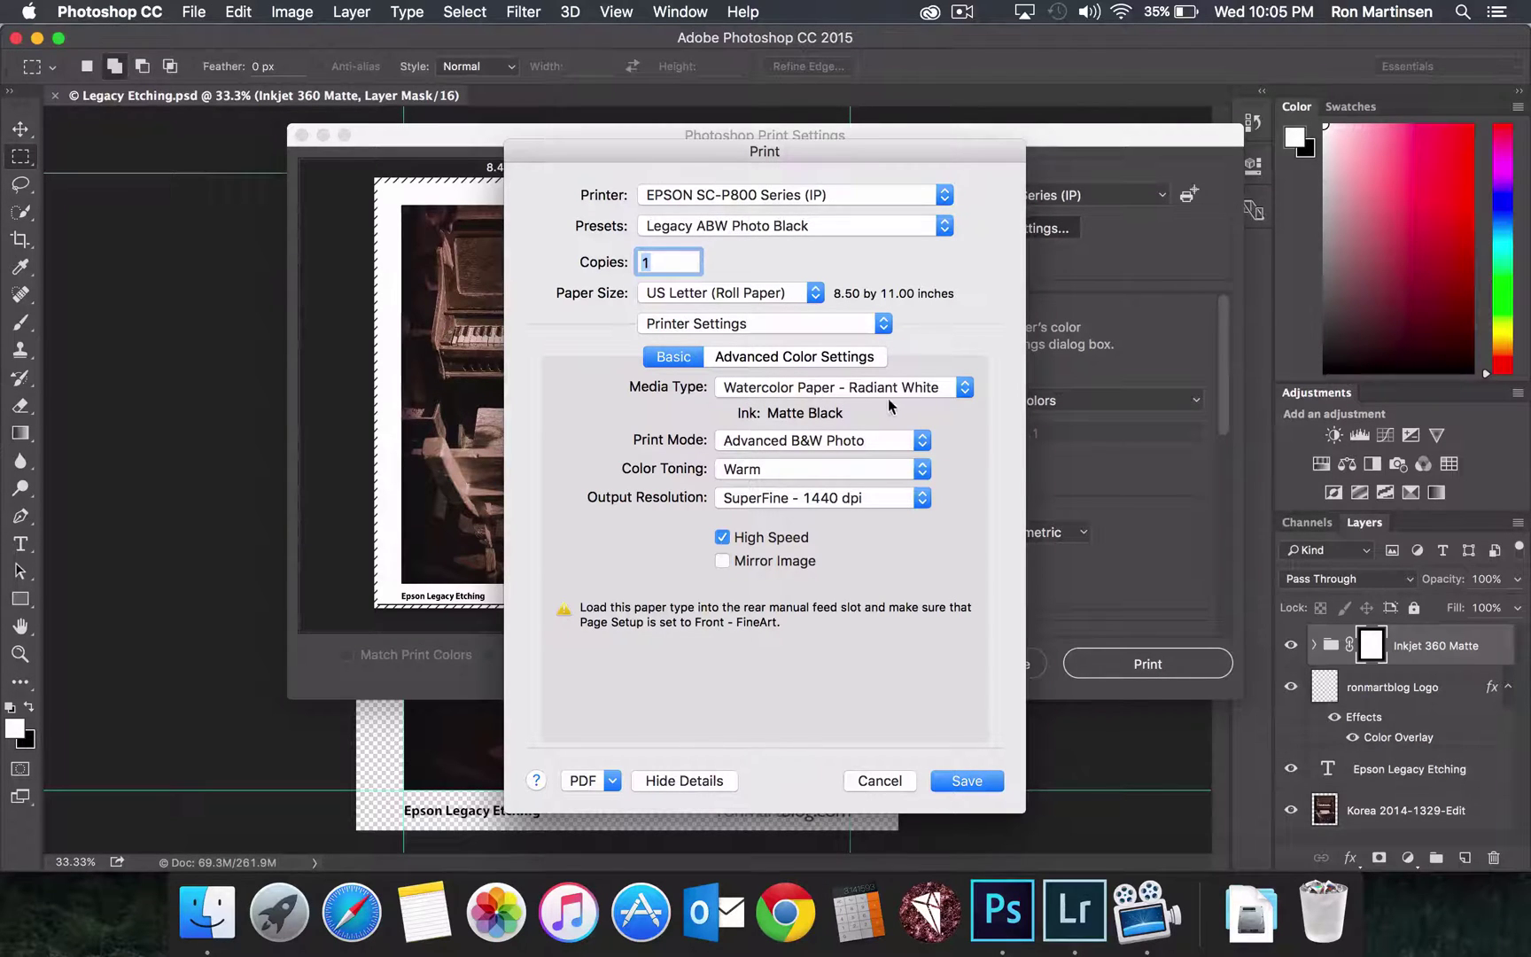
pyautogui.click(775, 295)
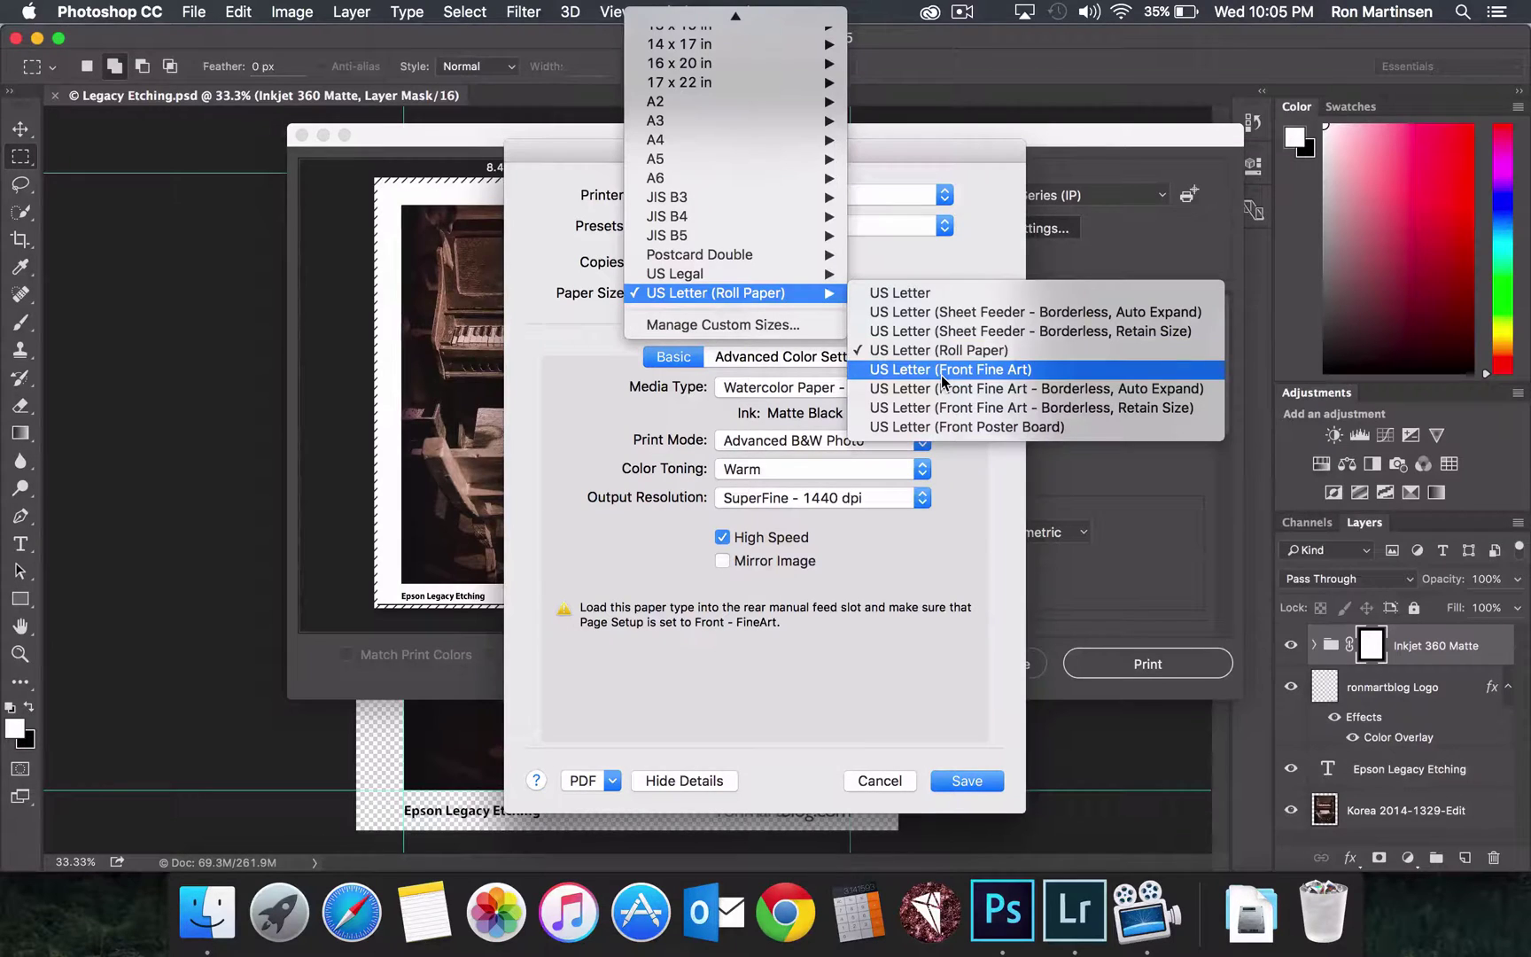
pyautogui.click(519, 383)
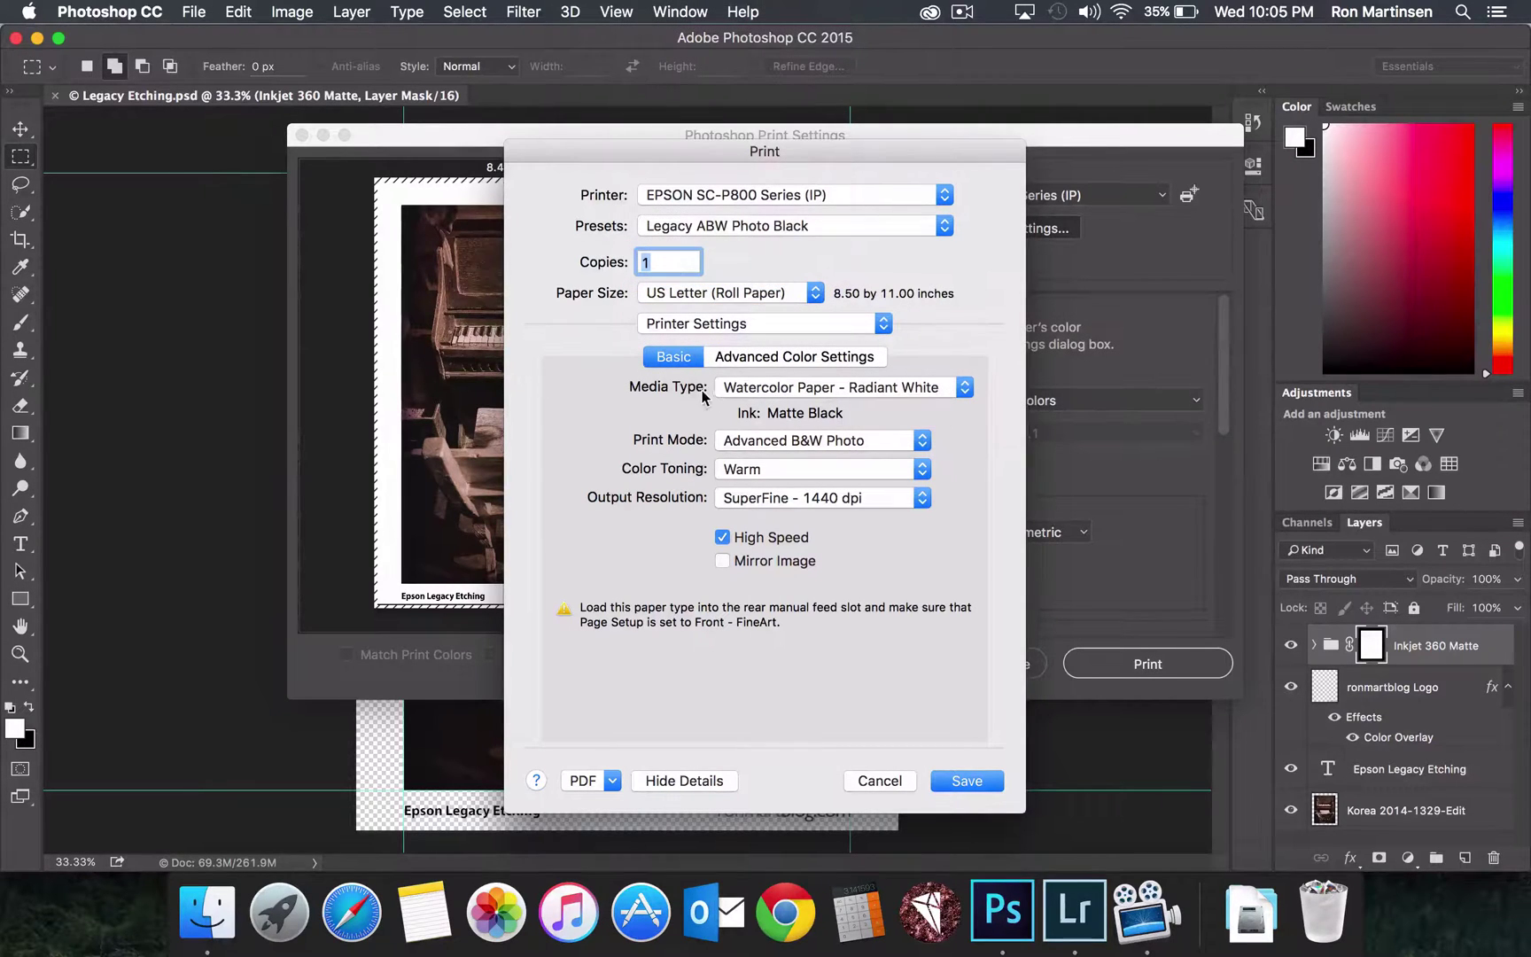
pyautogui.click(828, 391)
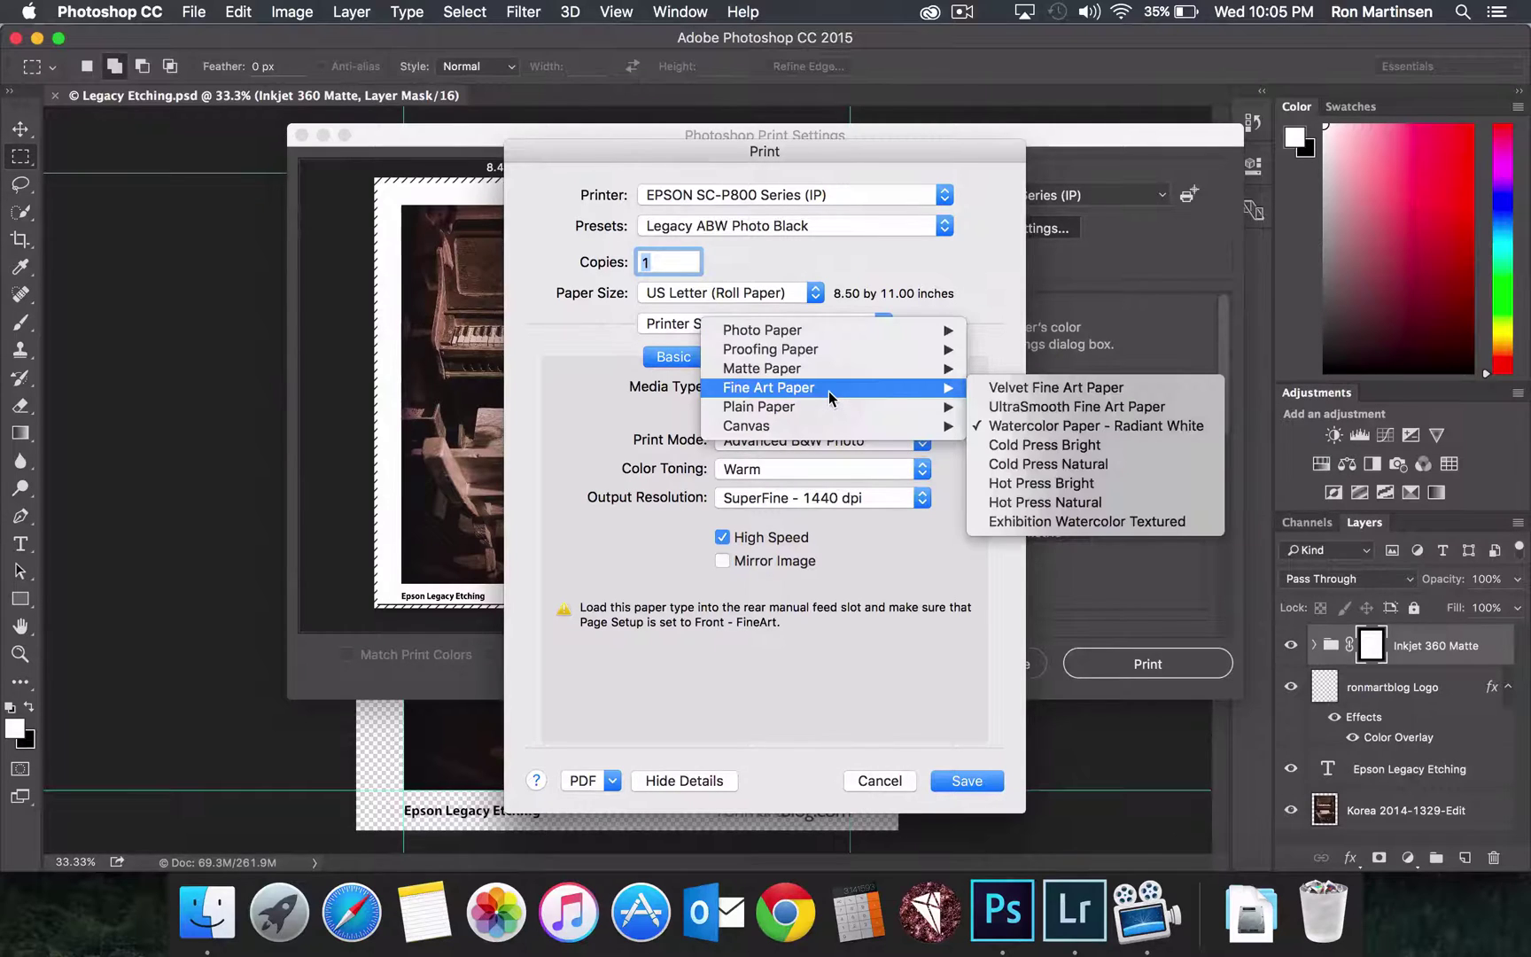
pyautogui.press('Escape')
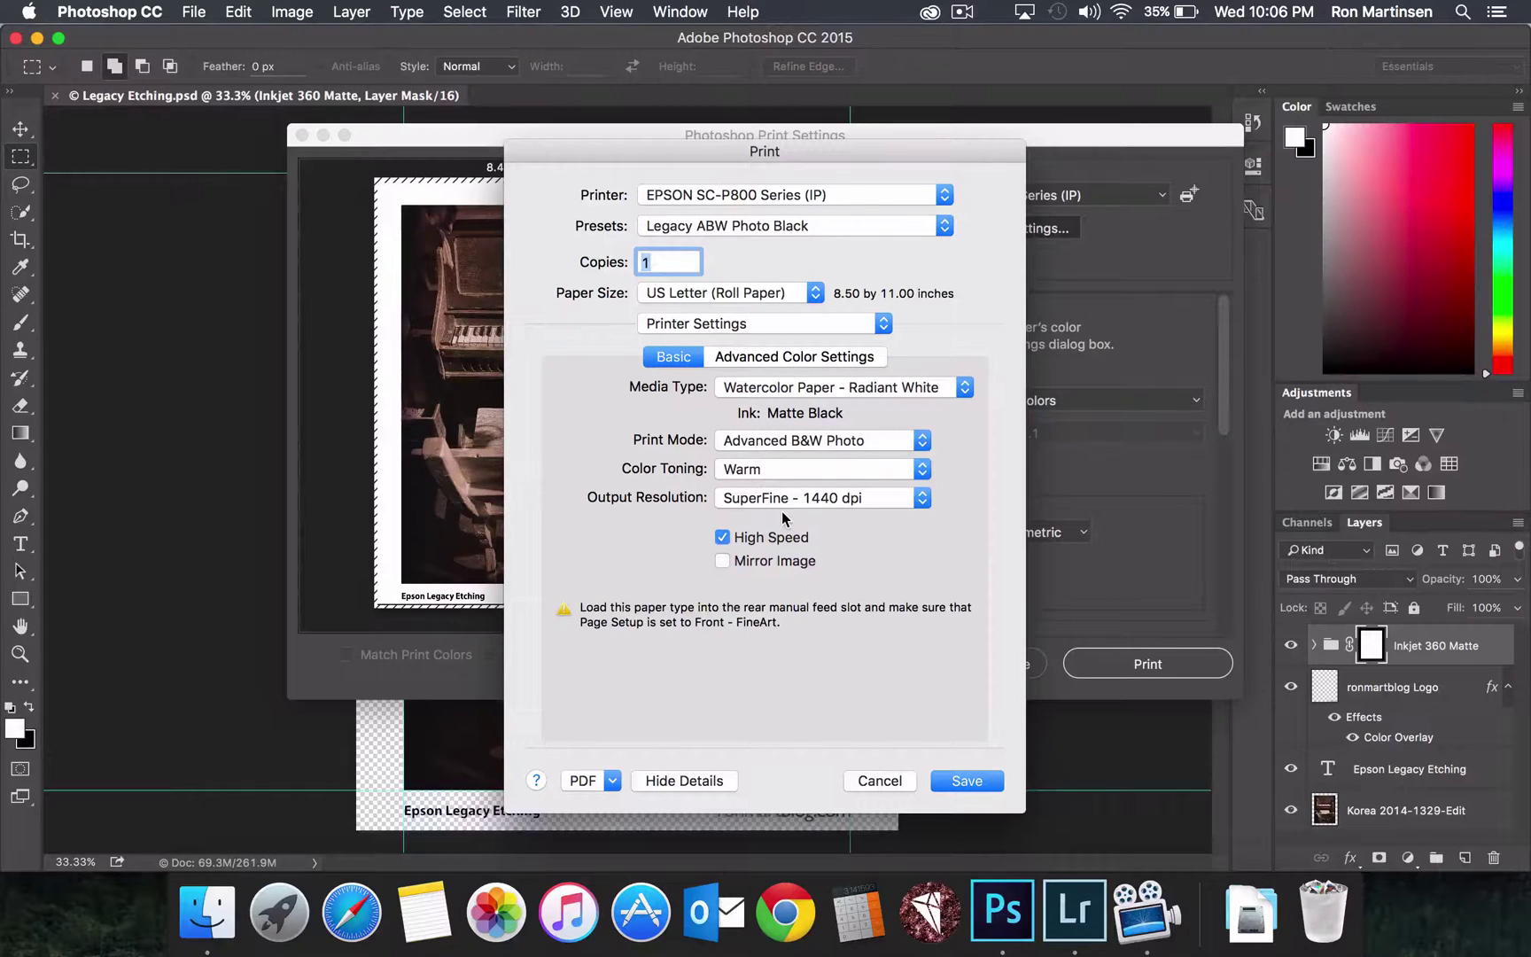
pyautogui.click(810, 357)
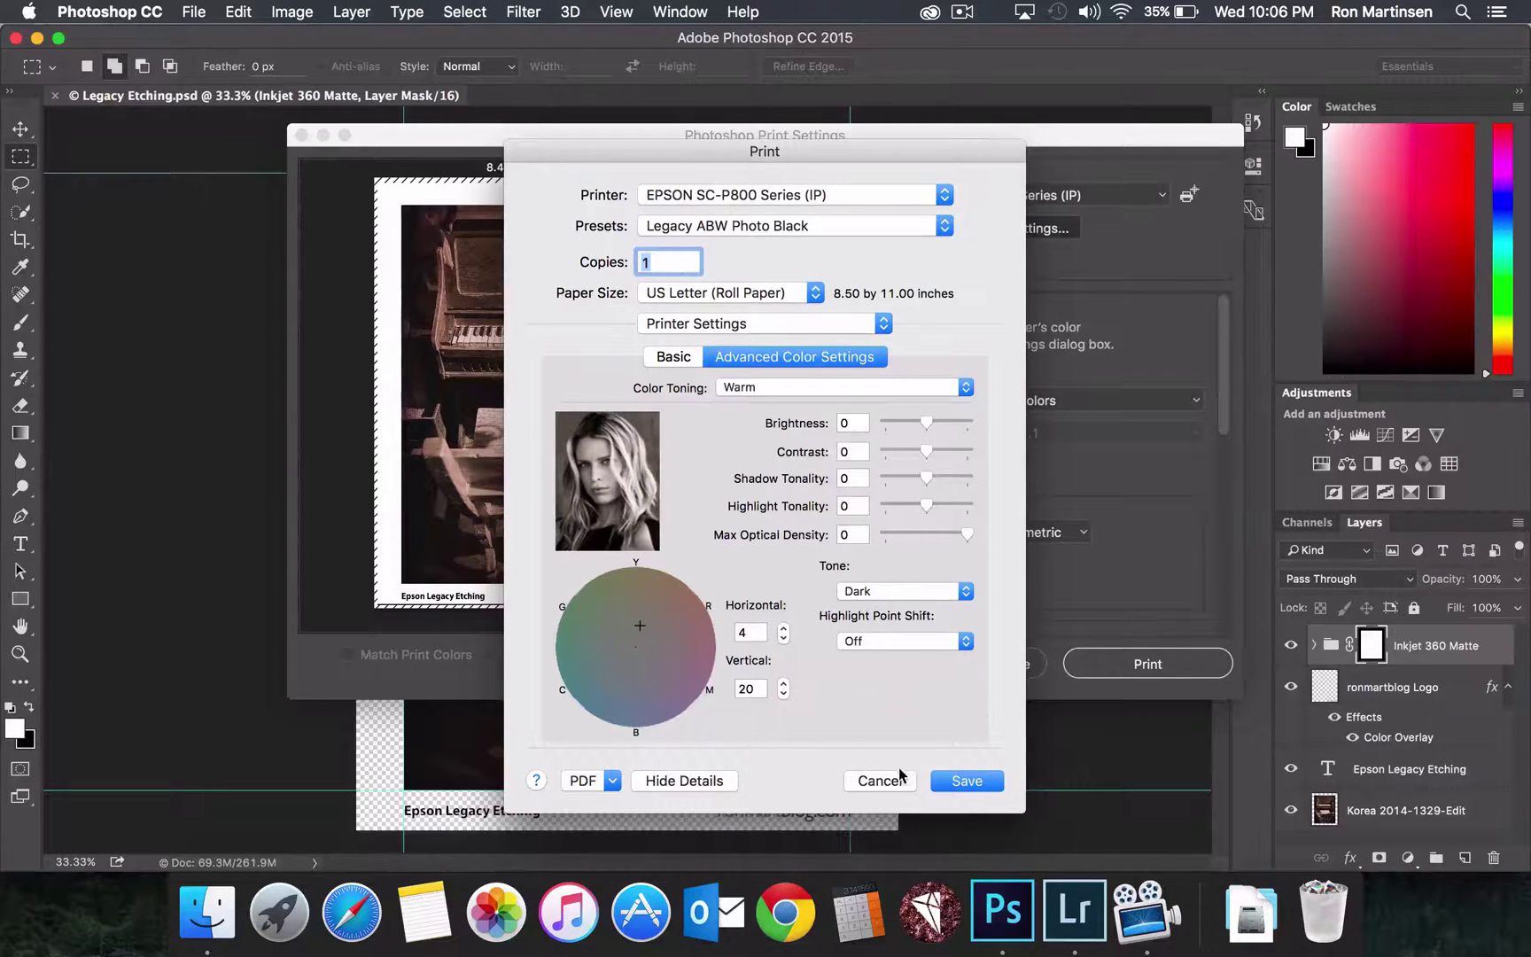
# Save the Epson driver settings and close Photoshop's Print Settings with Done
pyautogui.click(941, 784)
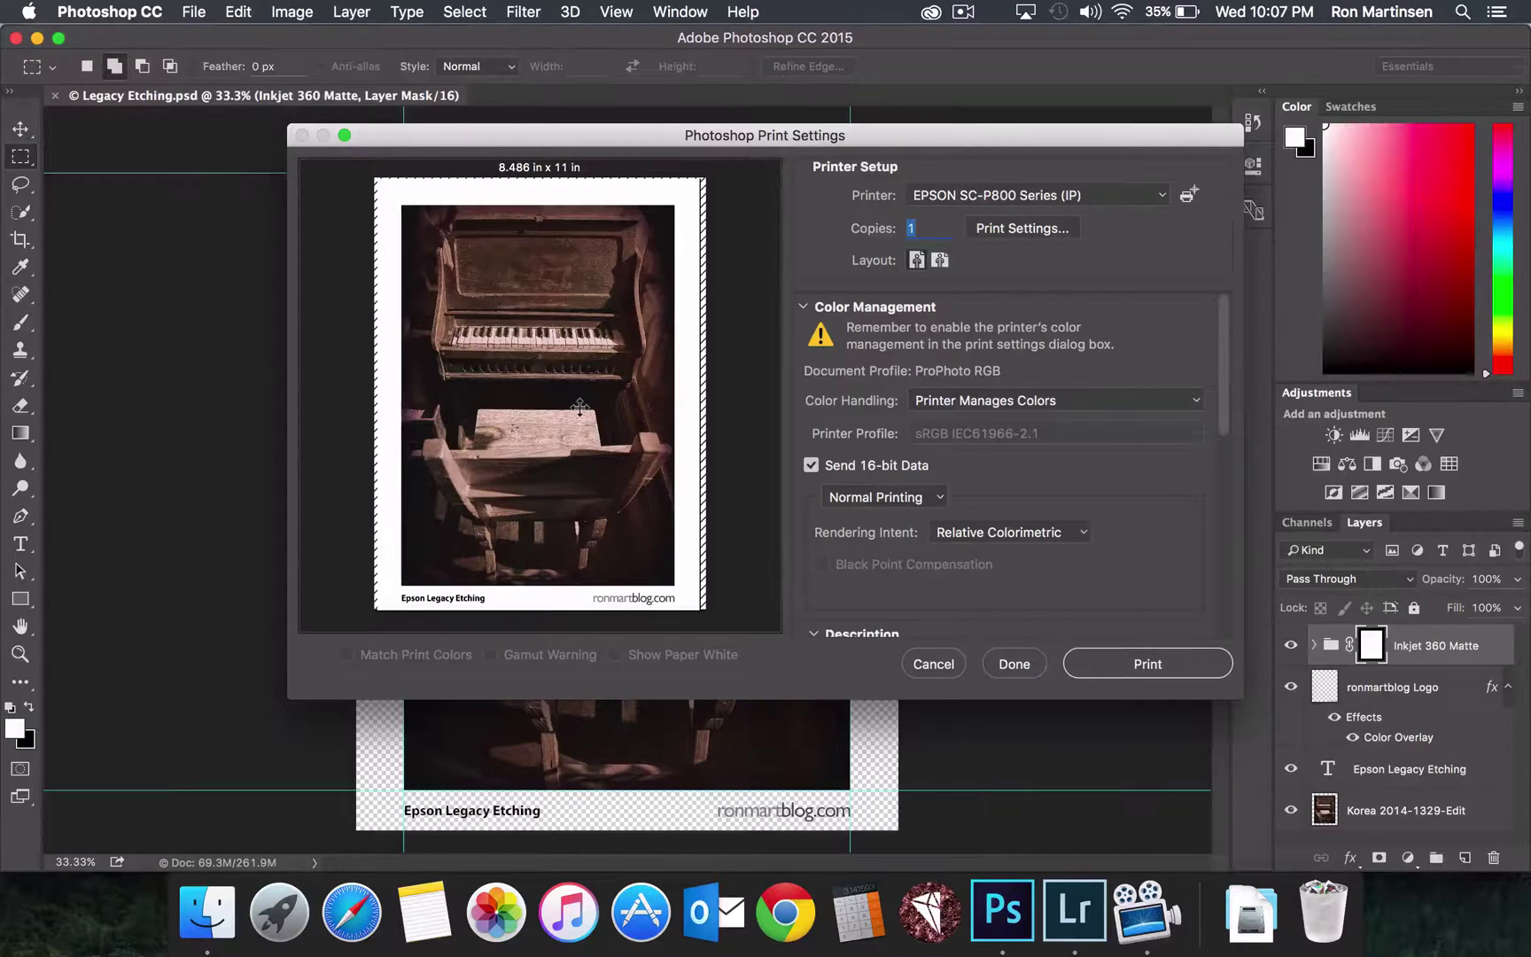
pyautogui.click(1010, 664)
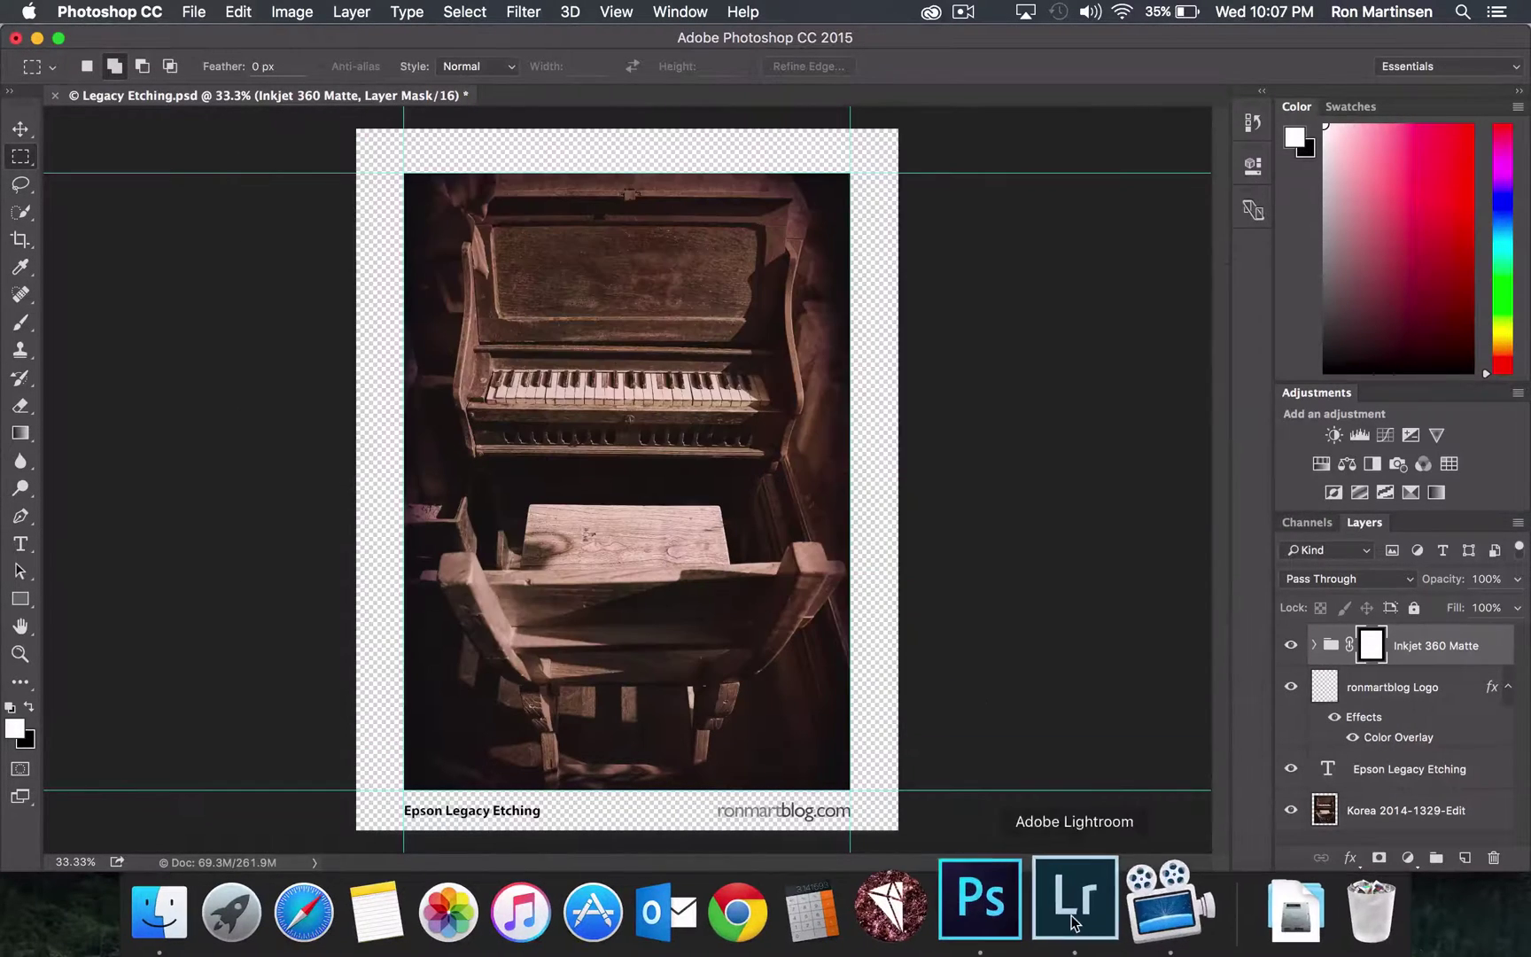
# In Lightroom's Print module, set the print job profile to Managed by Printer and review Page Setup
pyautogui.click(1074, 924)
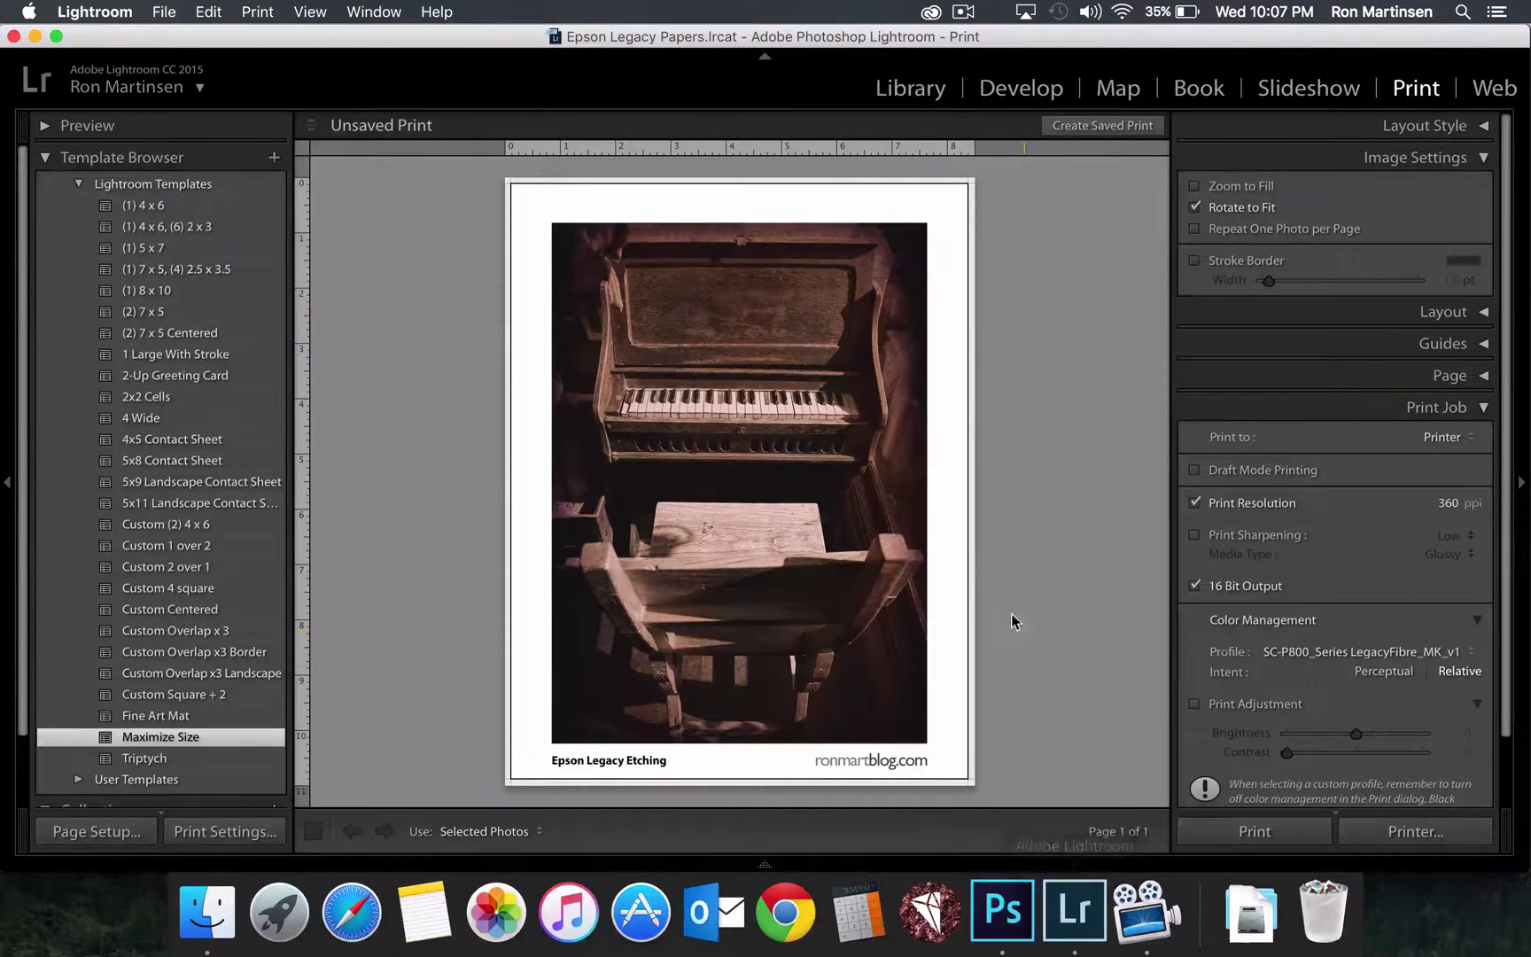
pyautogui.click(1364, 652)
pyautogui.click(1361, 605)
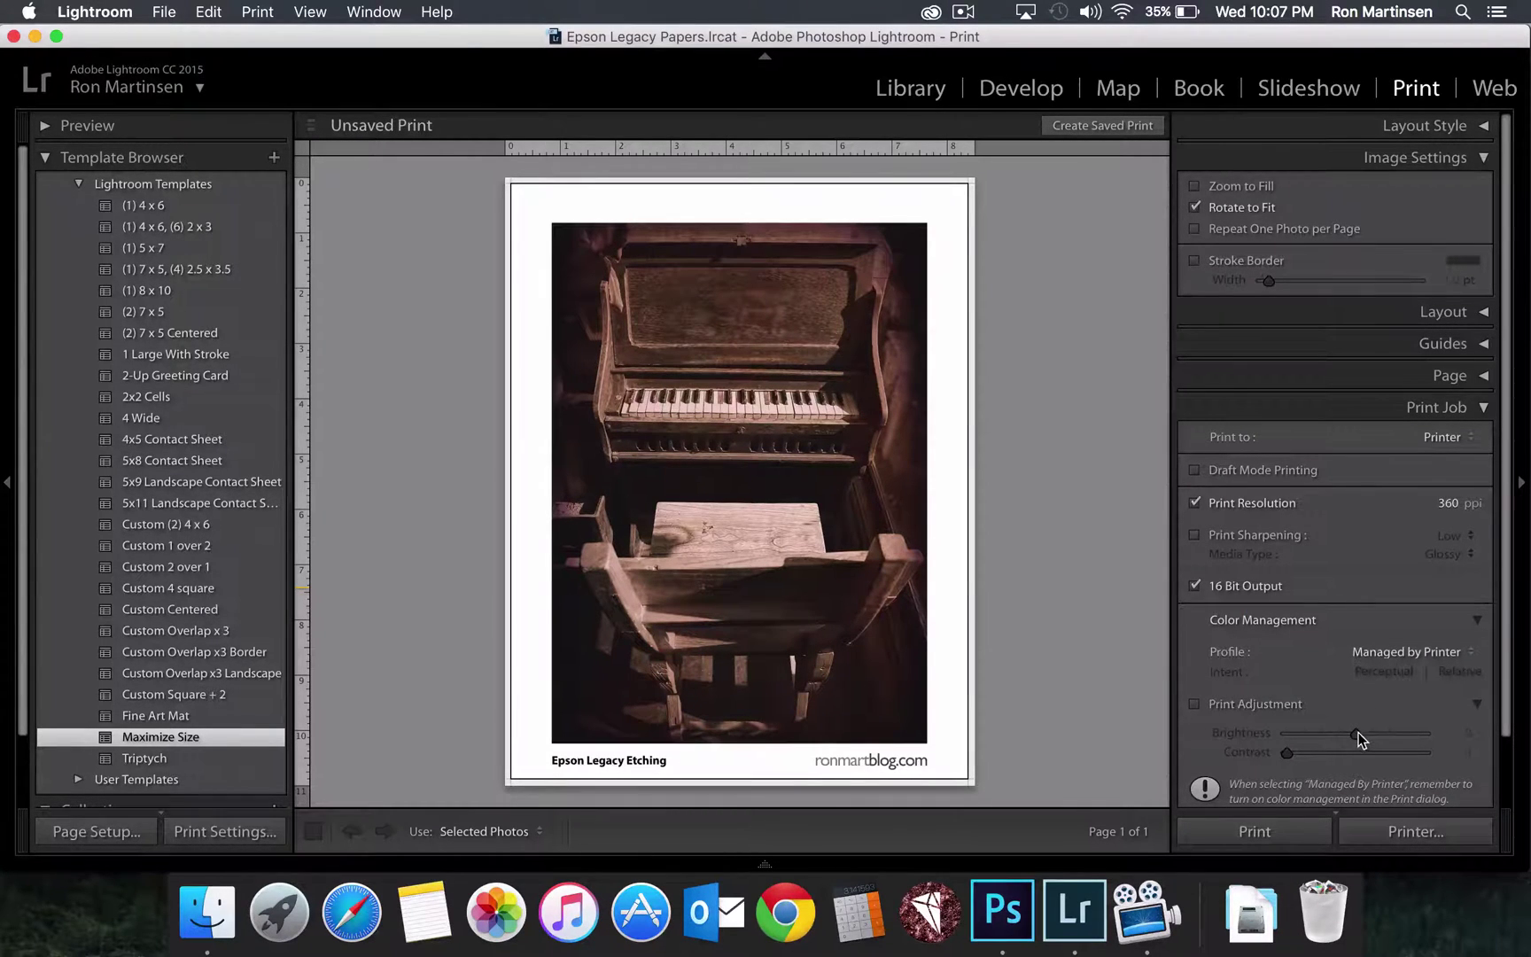
pyautogui.click(97, 833)
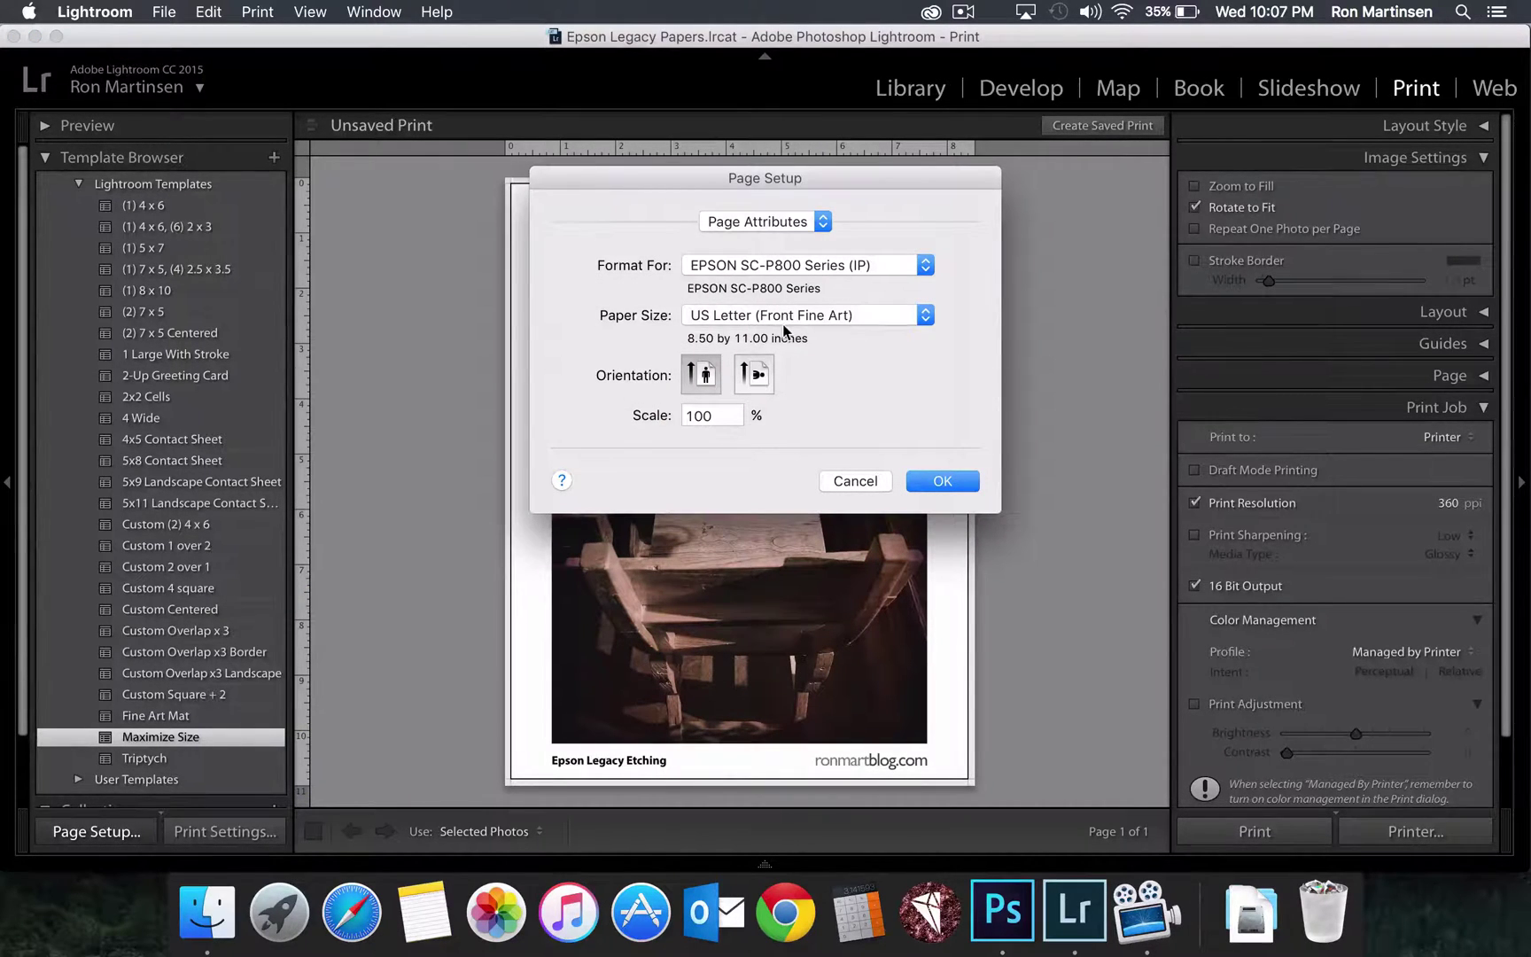
pyautogui.click(852, 480)
pyautogui.moveTo(202, 855)
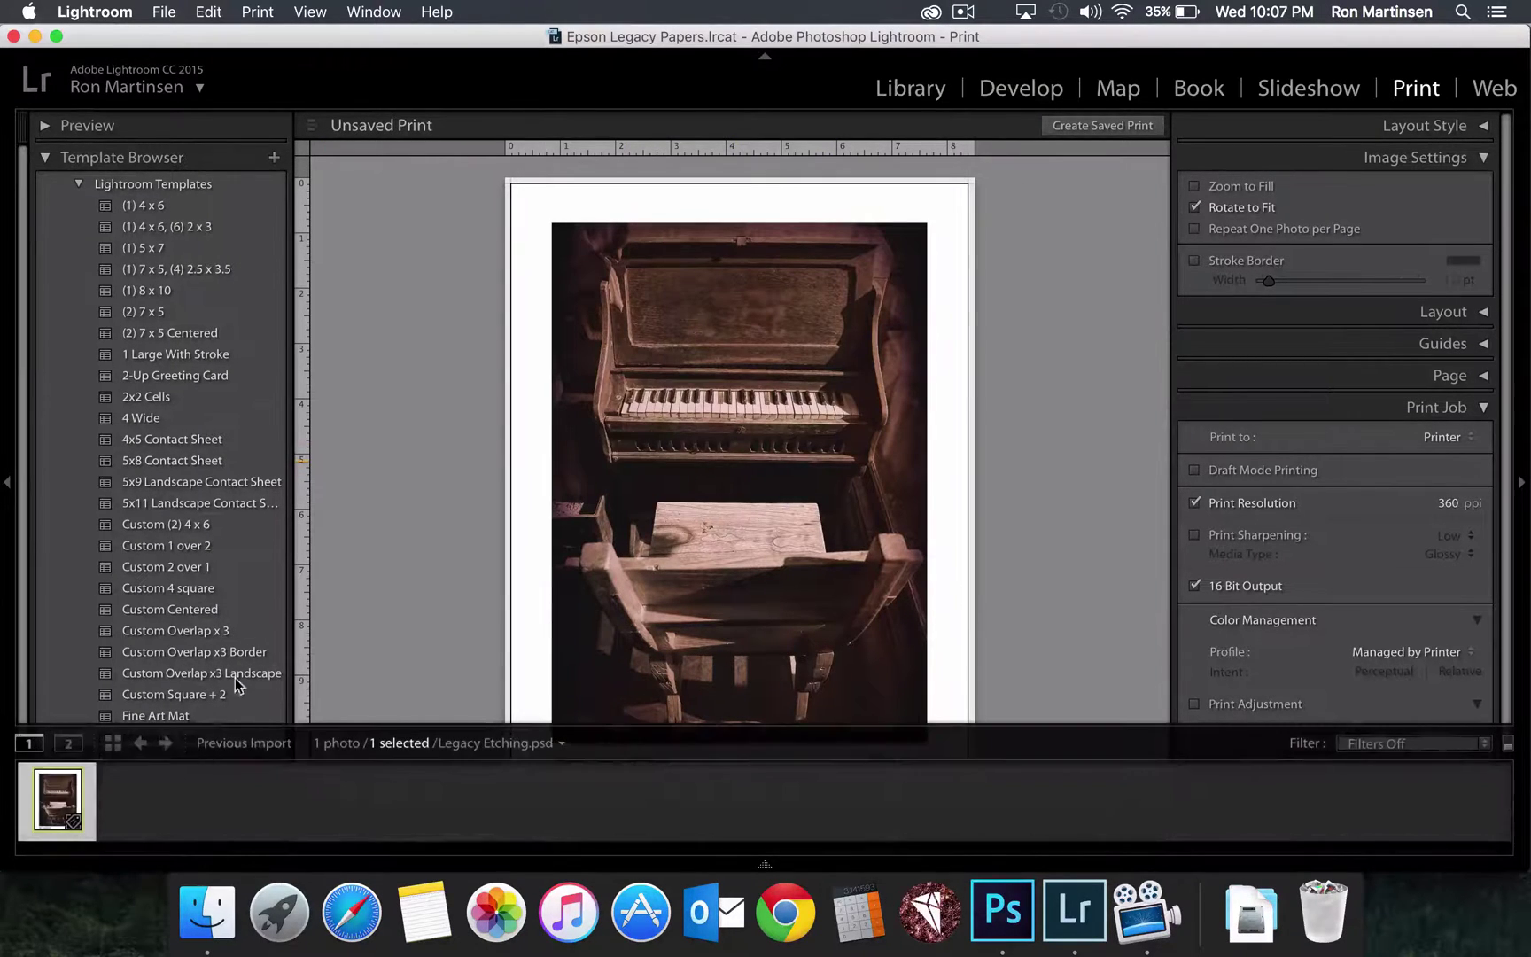
# Open Lightroom's Epson print settings, check Color Matching, then show the Basic Printer Settings
pyautogui.click(221, 832)
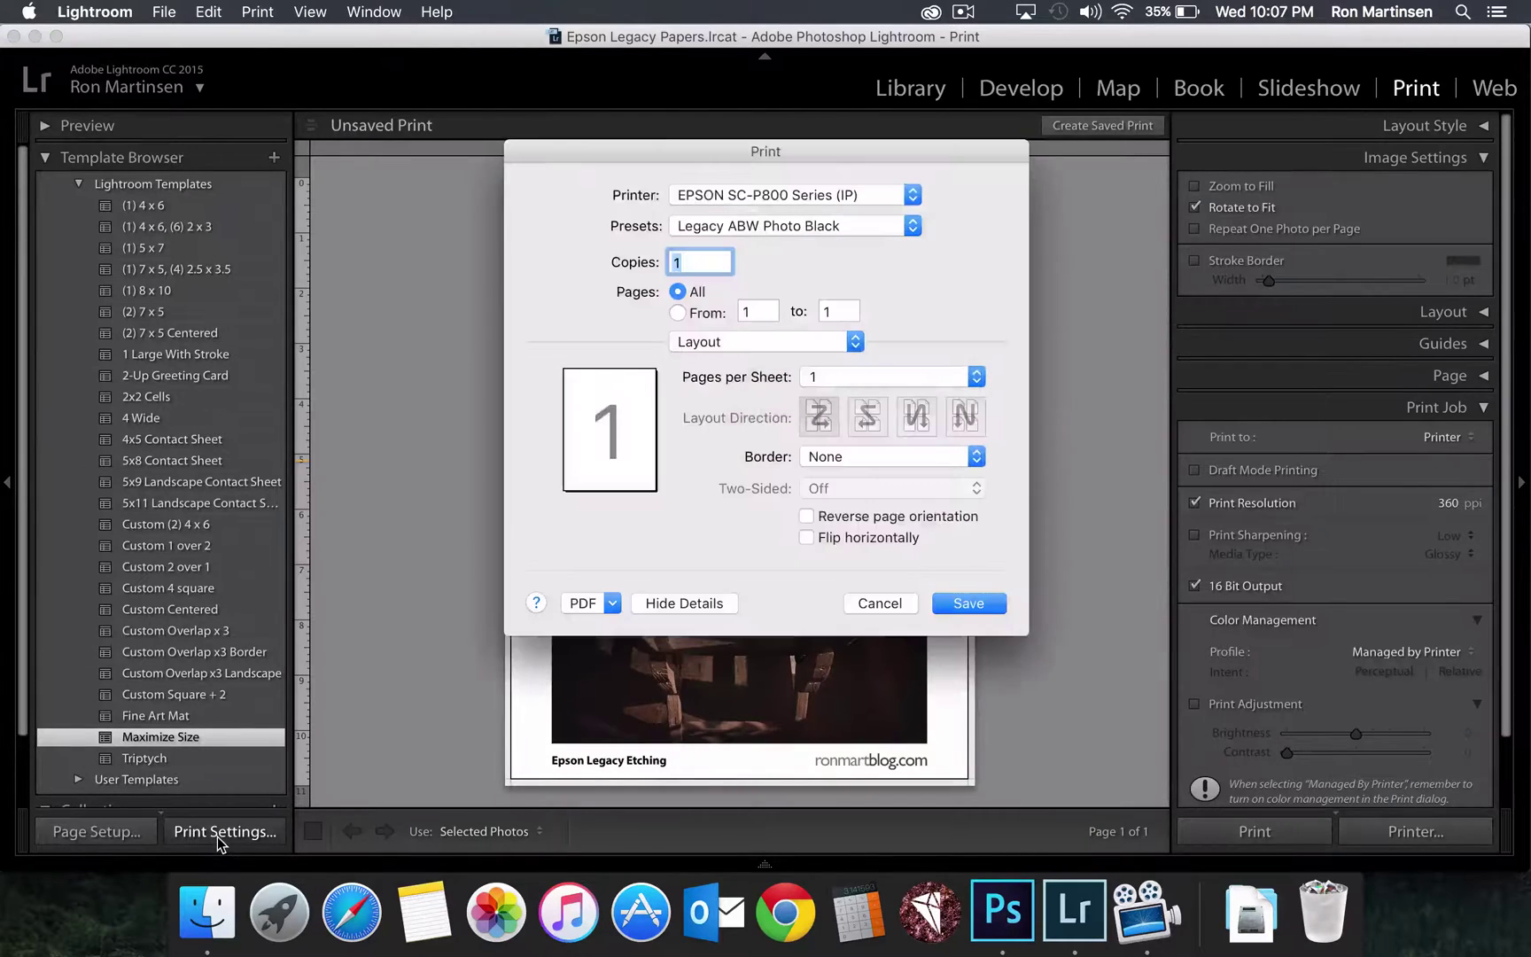
pyautogui.click(790, 341)
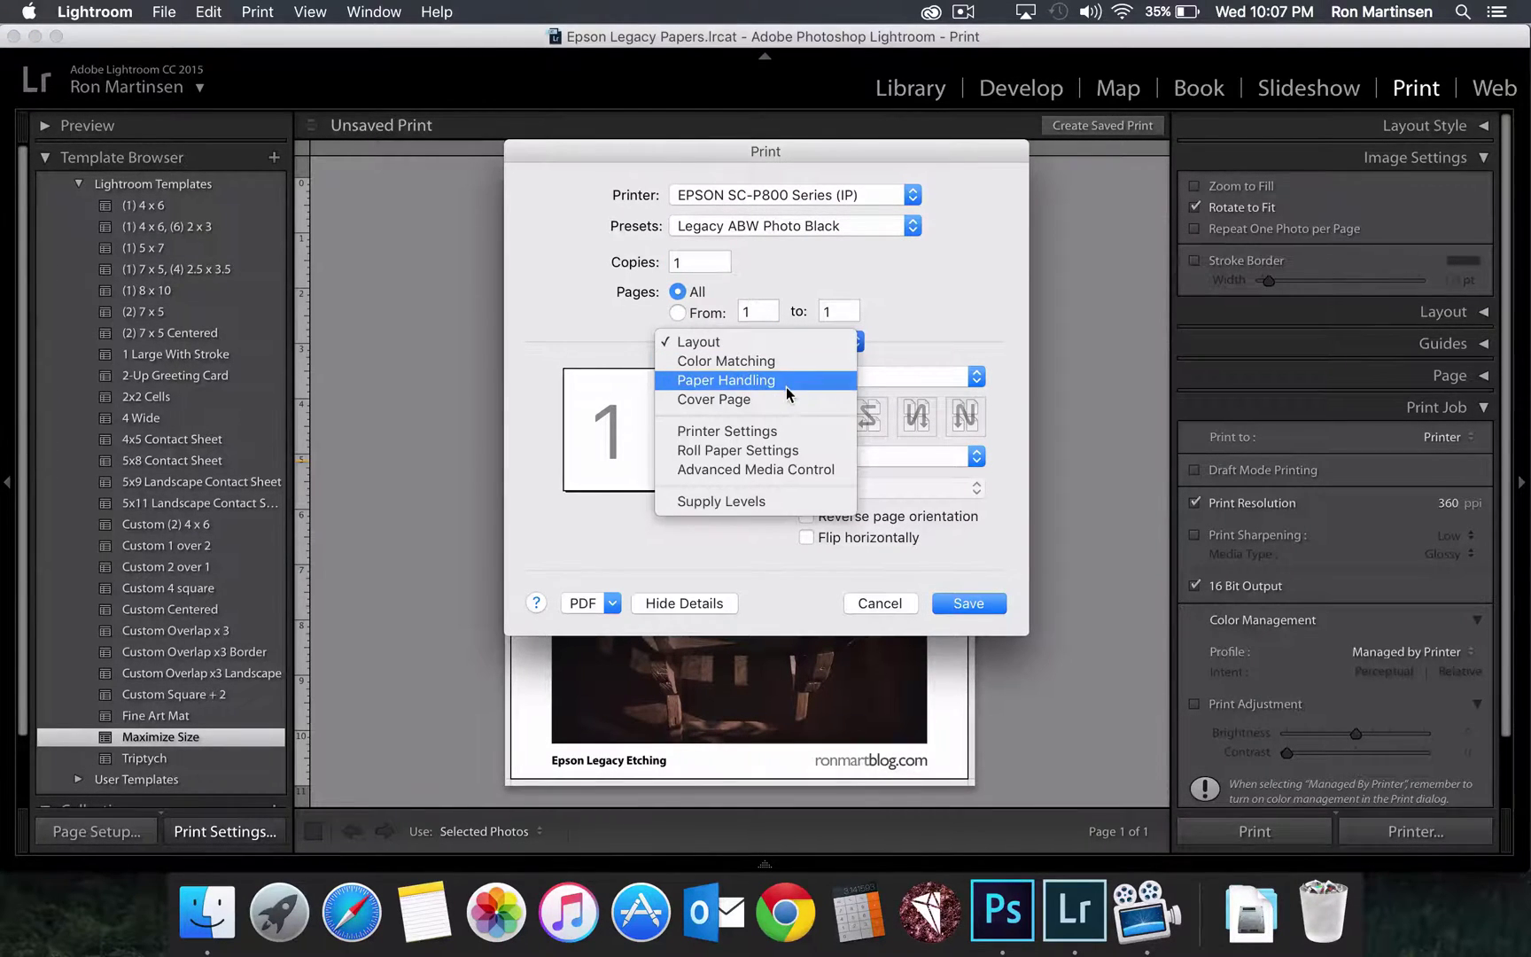
pyautogui.click(789, 370)
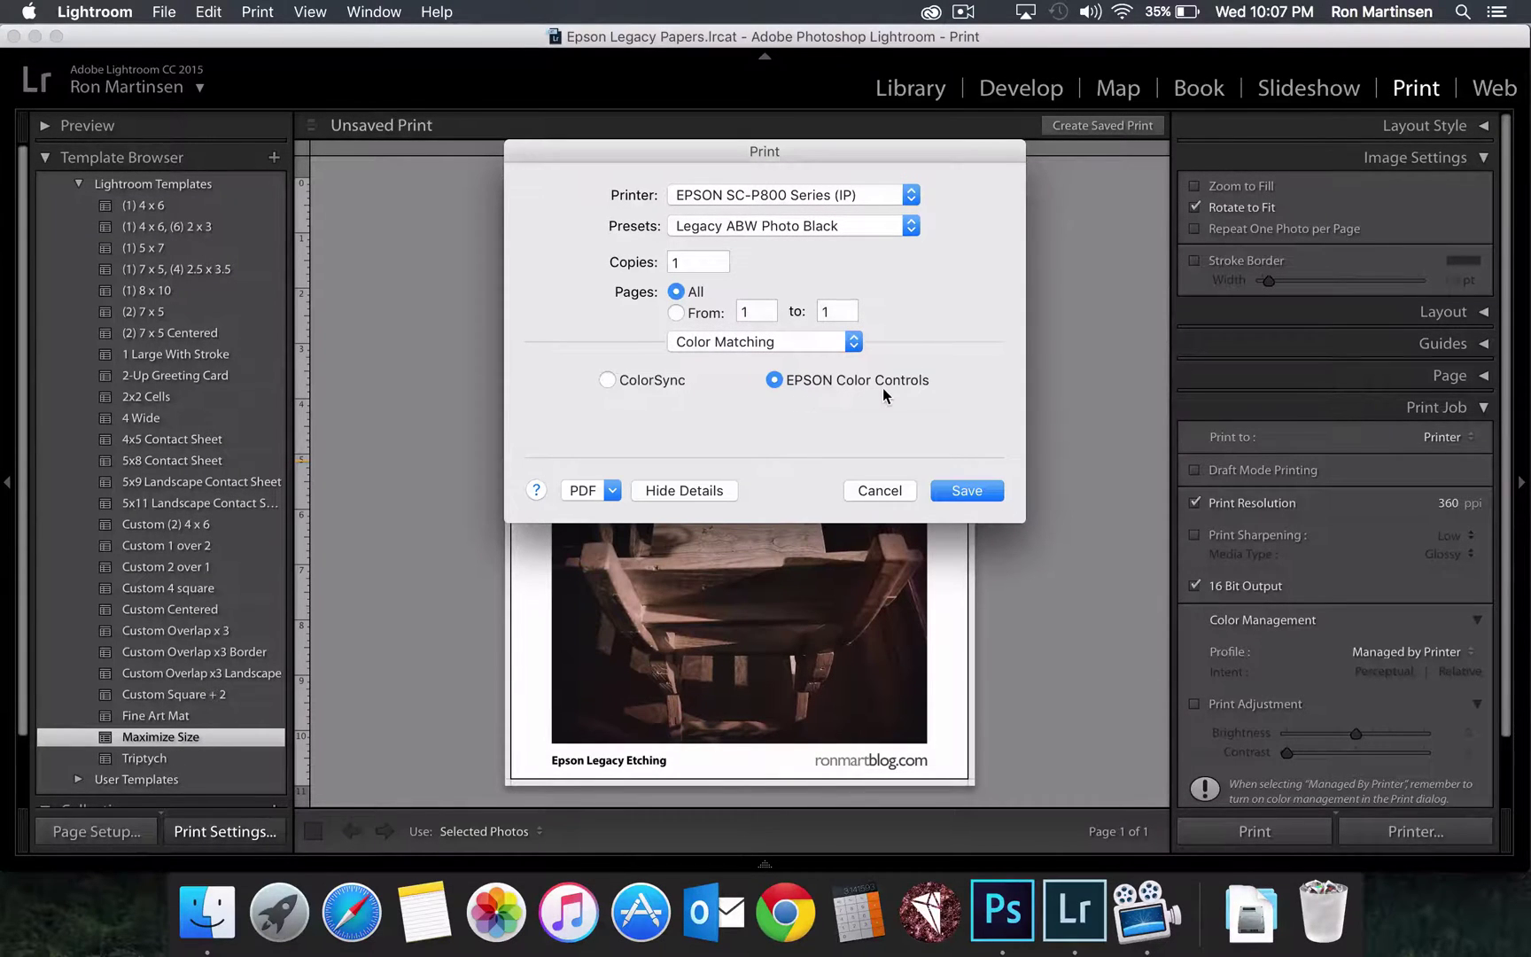
pyautogui.click(711, 341)
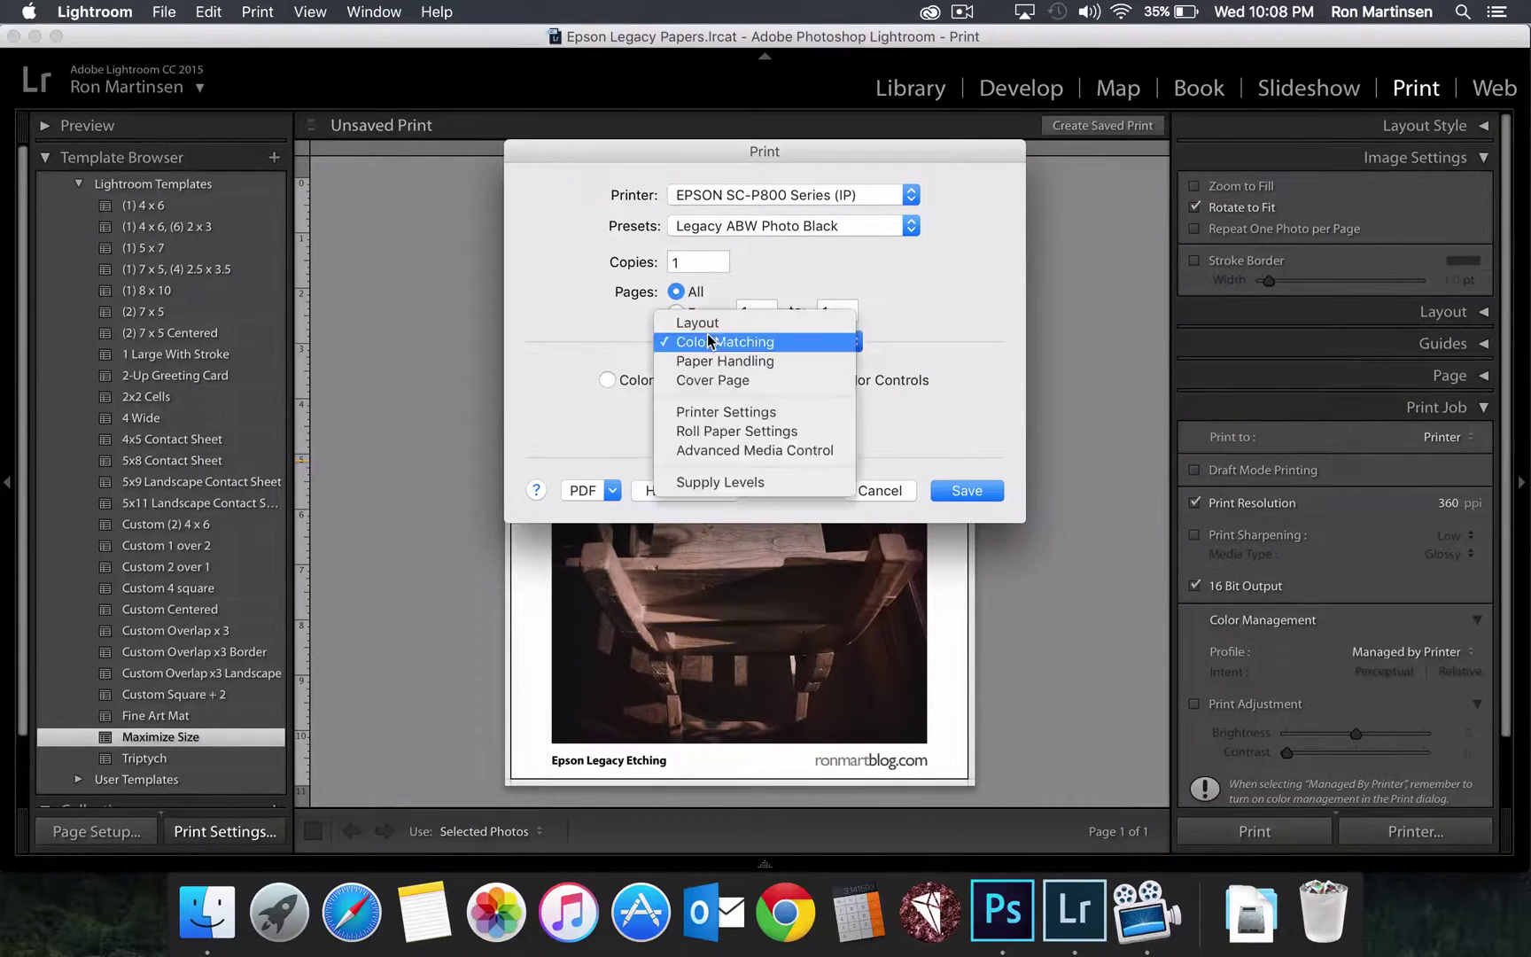
pyautogui.click(718, 413)
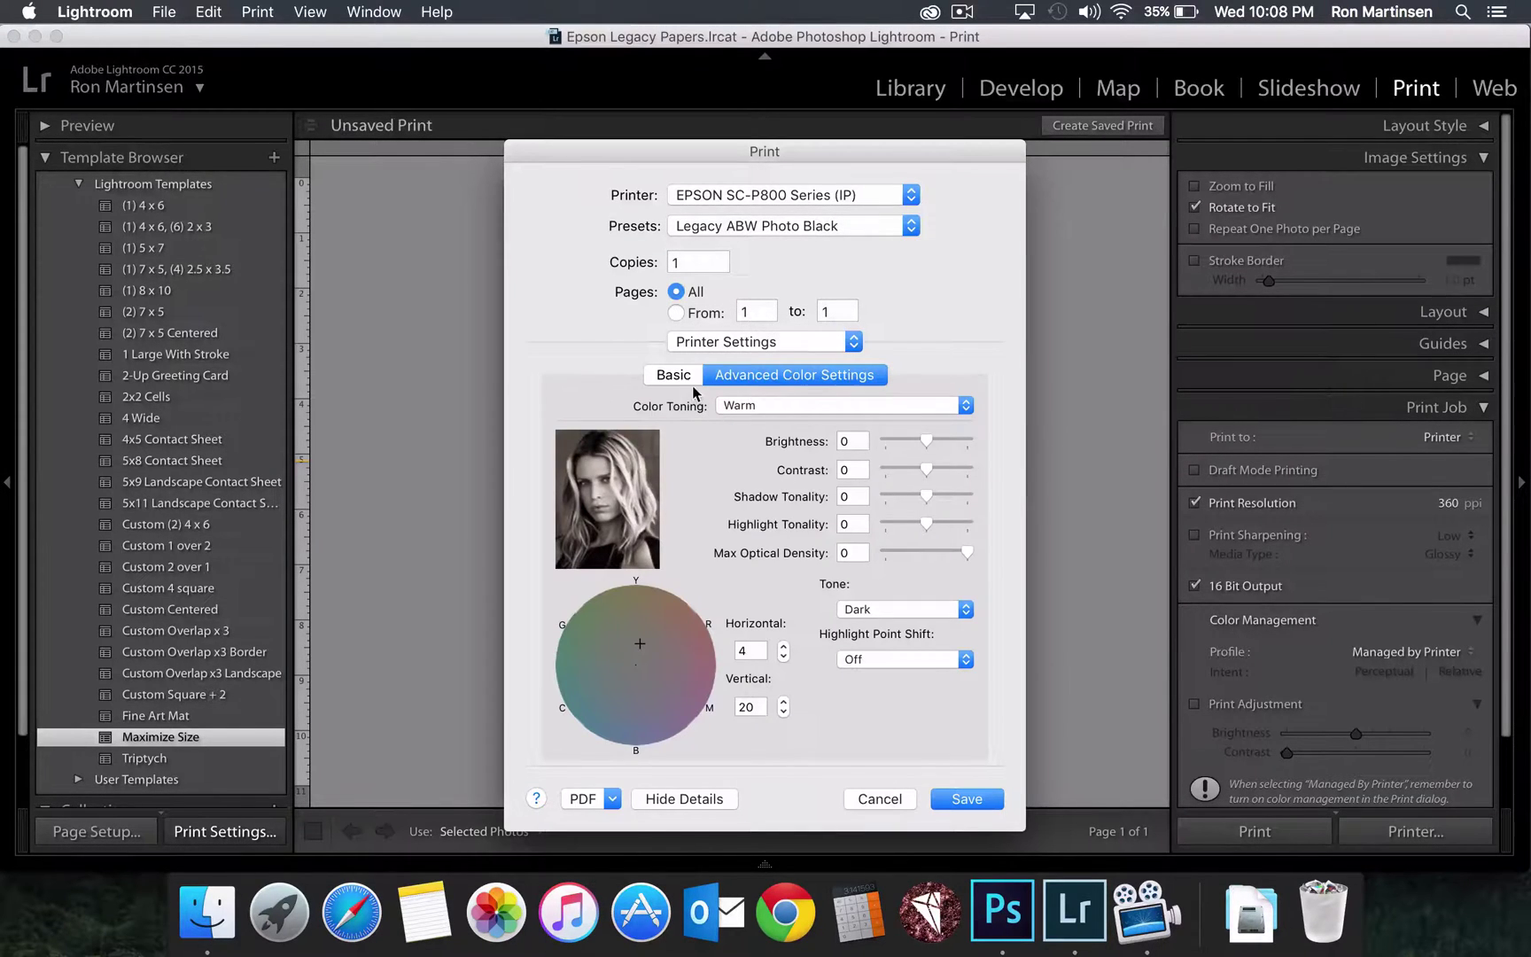
pyautogui.click(692, 383)
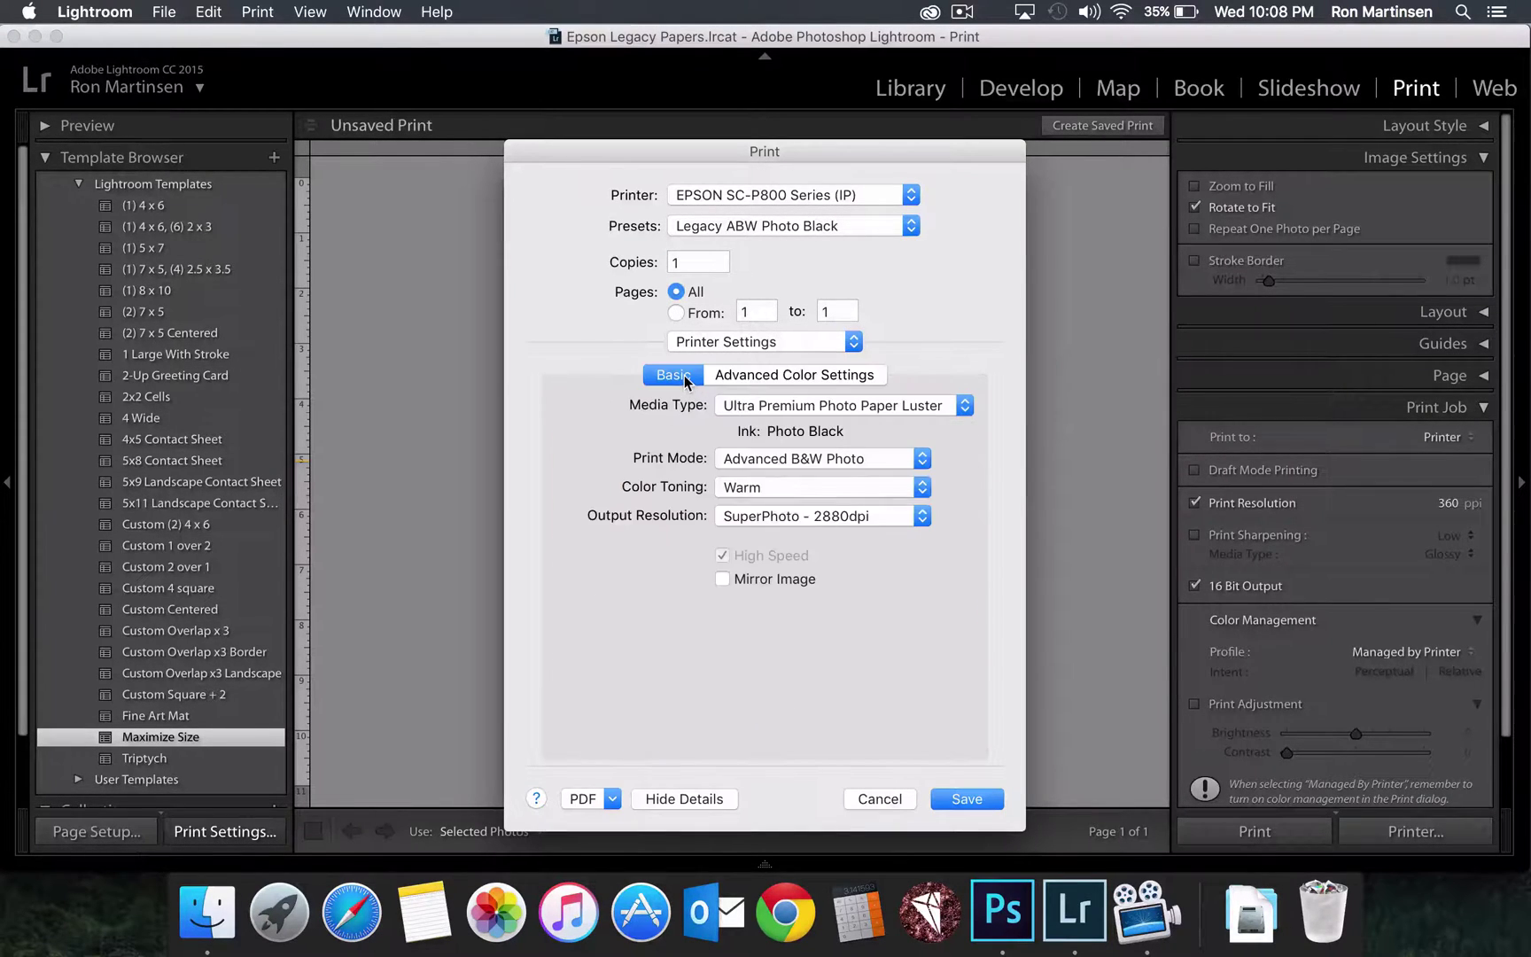
# Set media to Watercolor Paper - Radiant White, check Advanced Color Settings, and save
pyautogui.click(780, 406)
pyautogui.moveTo(784, 463)
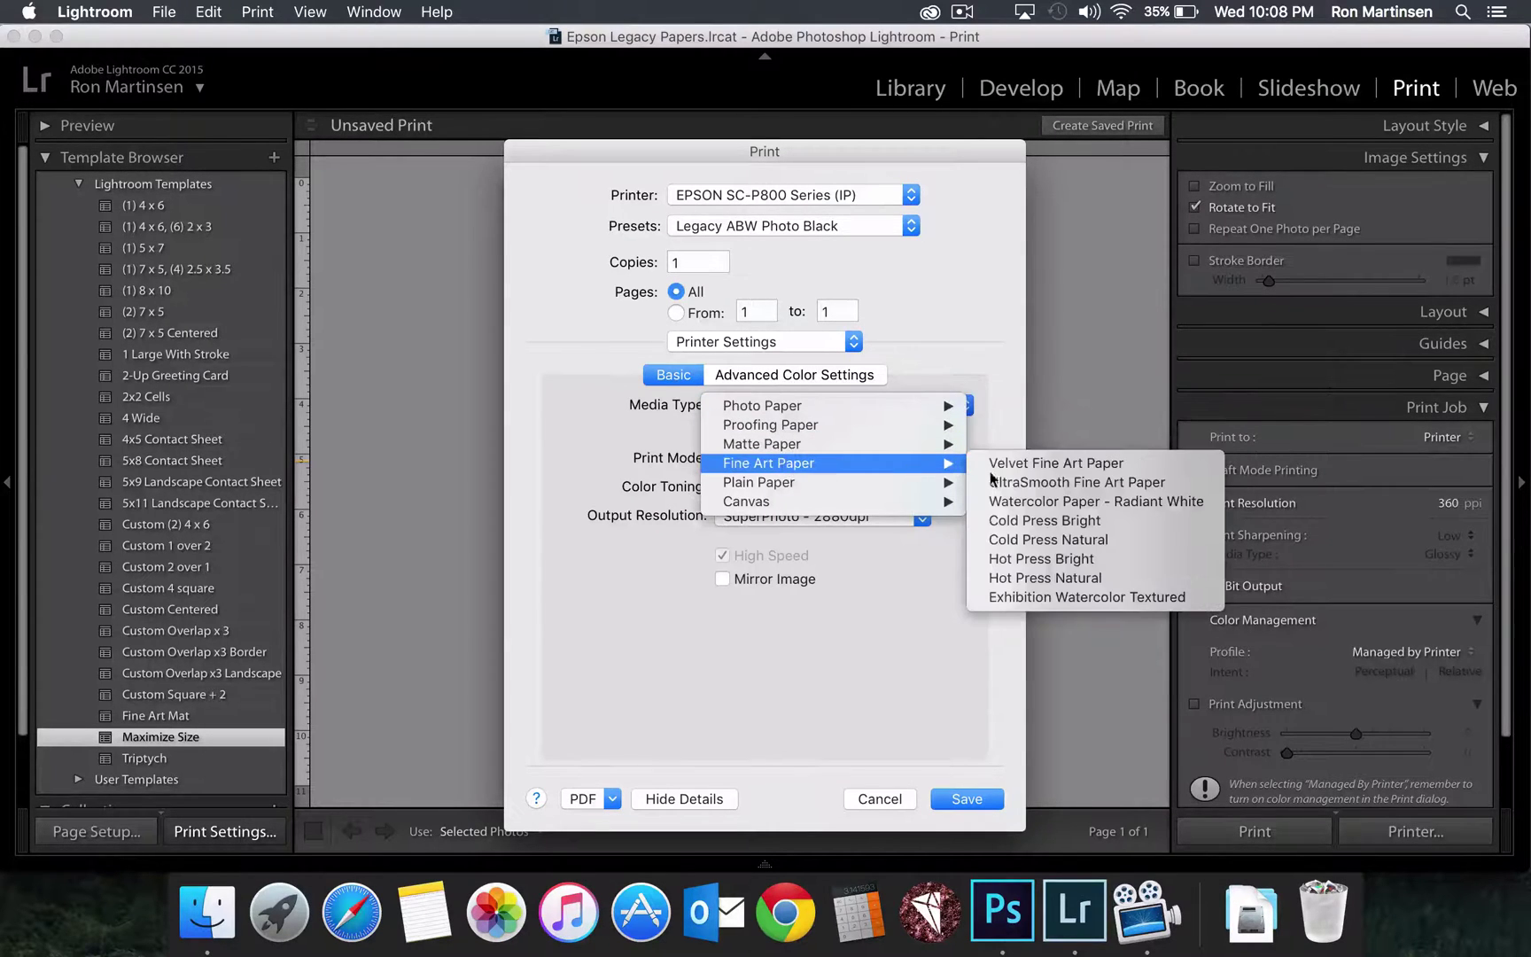
pyautogui.click(1028, 501)
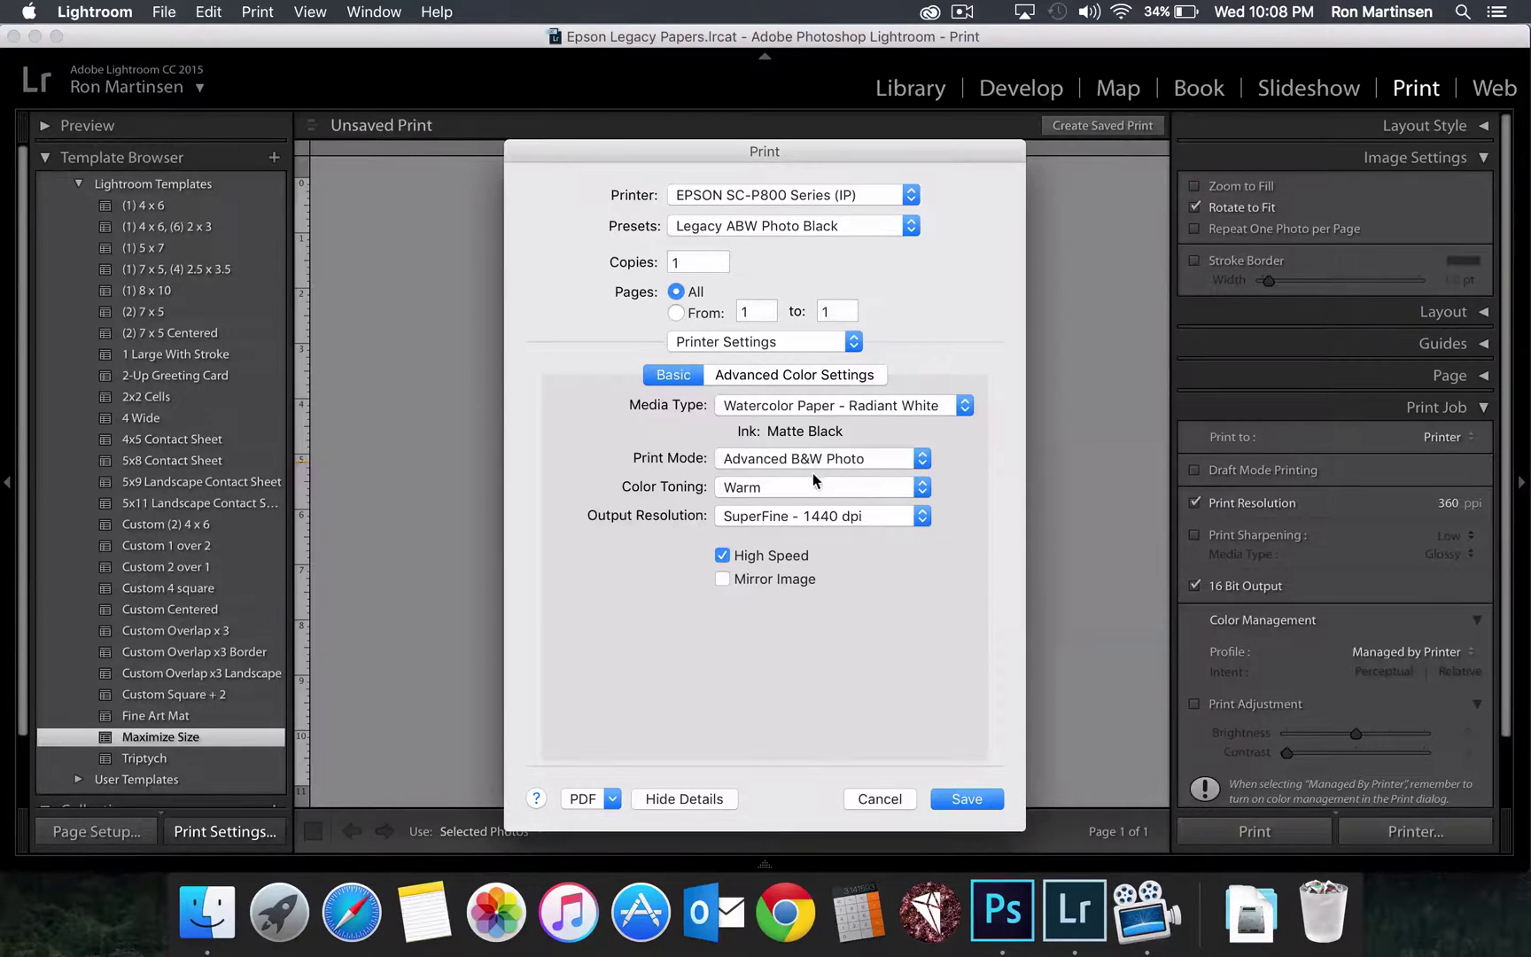
pyautogui.click(837, 375)
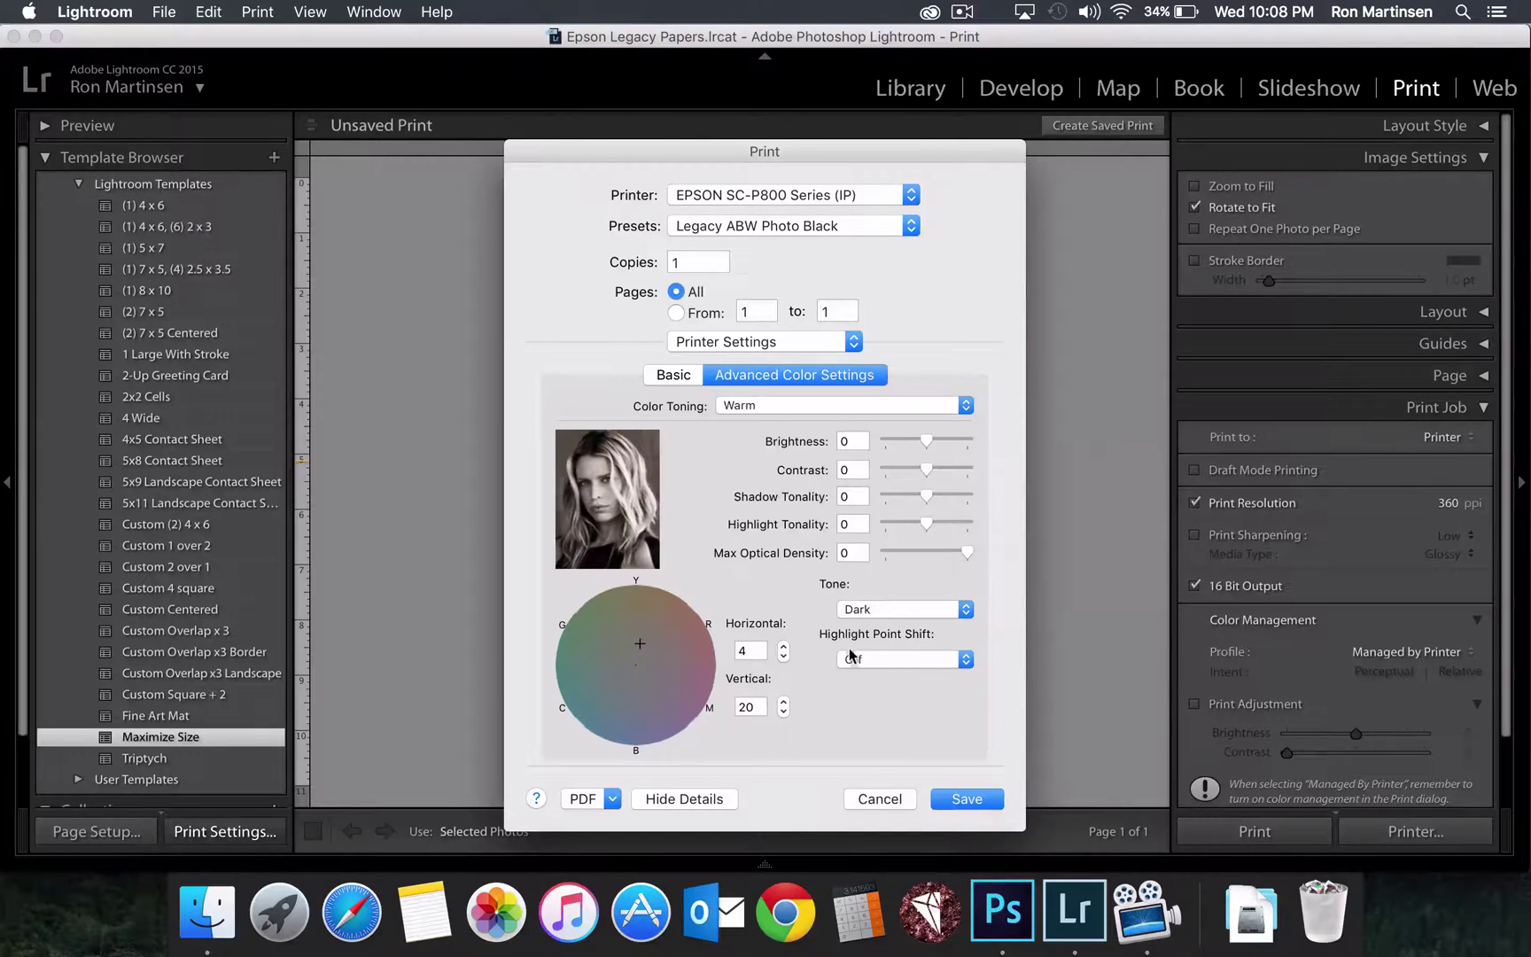
pyautogui.click(953, 799)
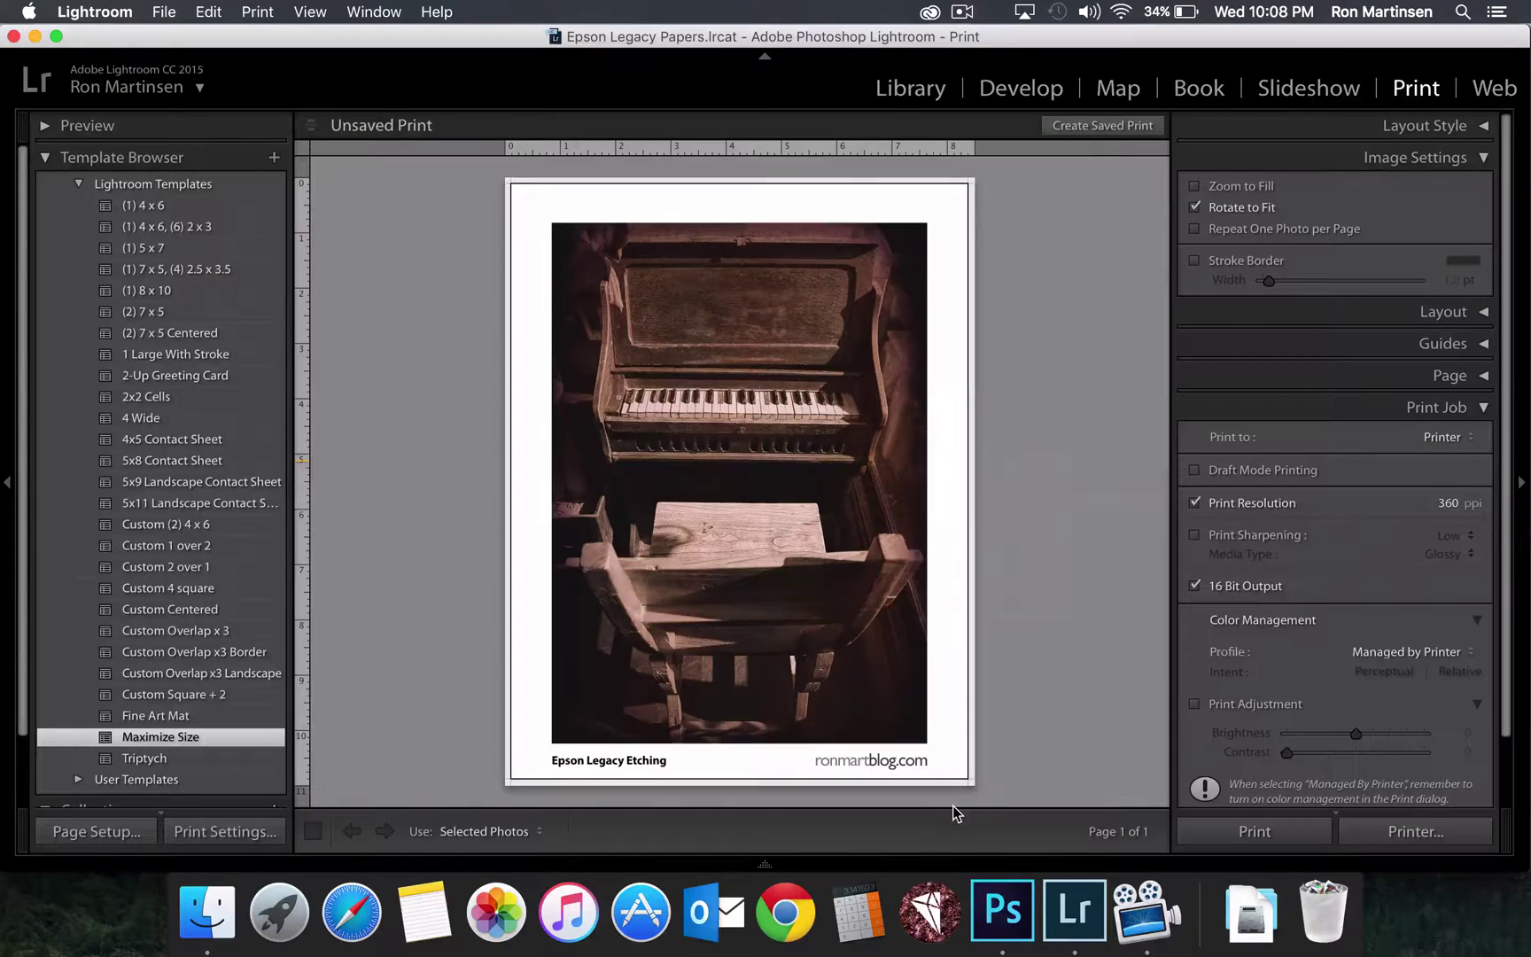